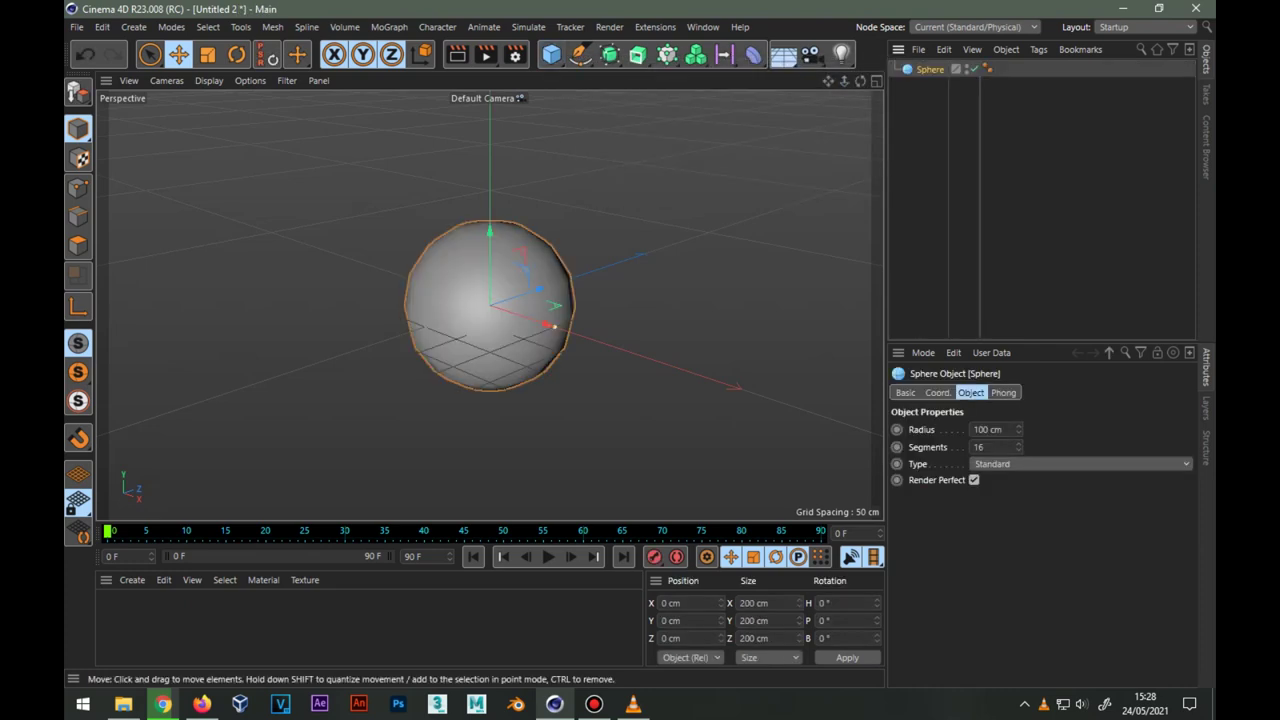
Give the sphere 100 segments and a 194 cm size (97 cm radius), then add a camera.
{"action": "left_click", "coordinate": [978, 447]}
{"action": "type", "text": "100"}
{"action": "key", "text": "Return"}
{"action": "left_click", "coordinate": [744, 603]}
{"action": "key", "text": "BackSpace"}
{"action": "type", "text": "94"}
{"action": "key", "text": "Return"}
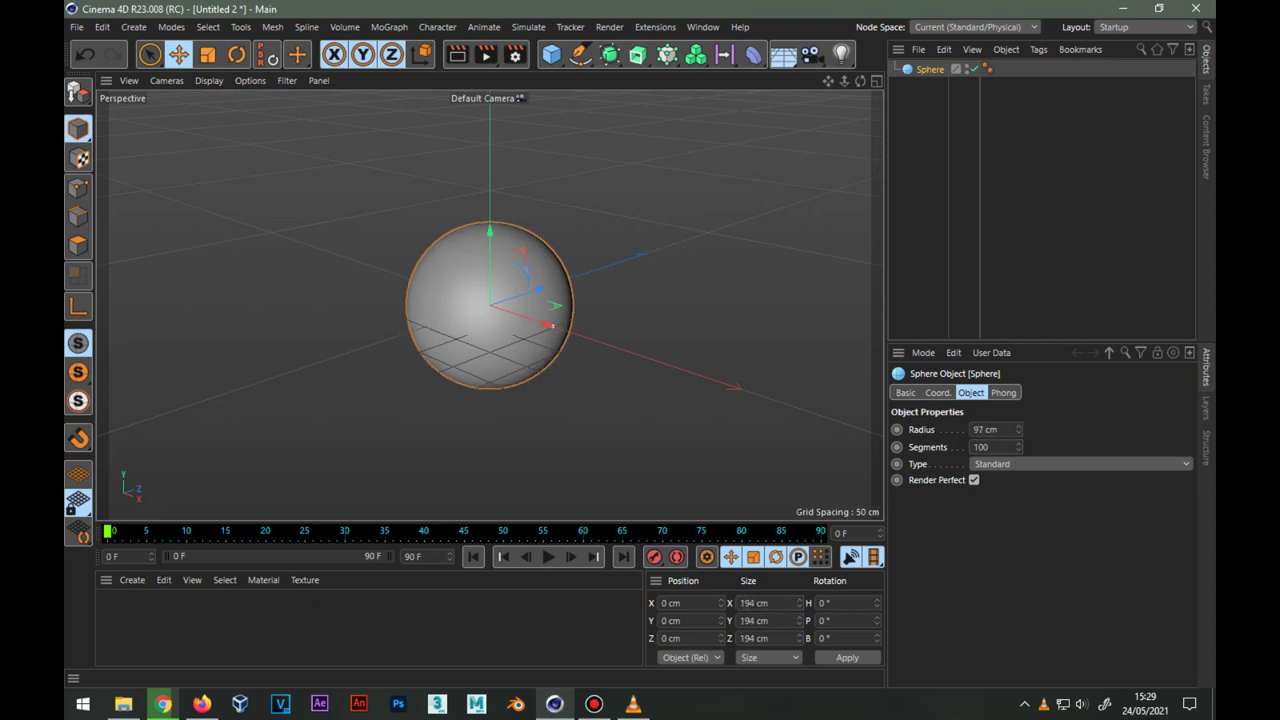
{"action": "left_click", "coordinate": [811, 55]}
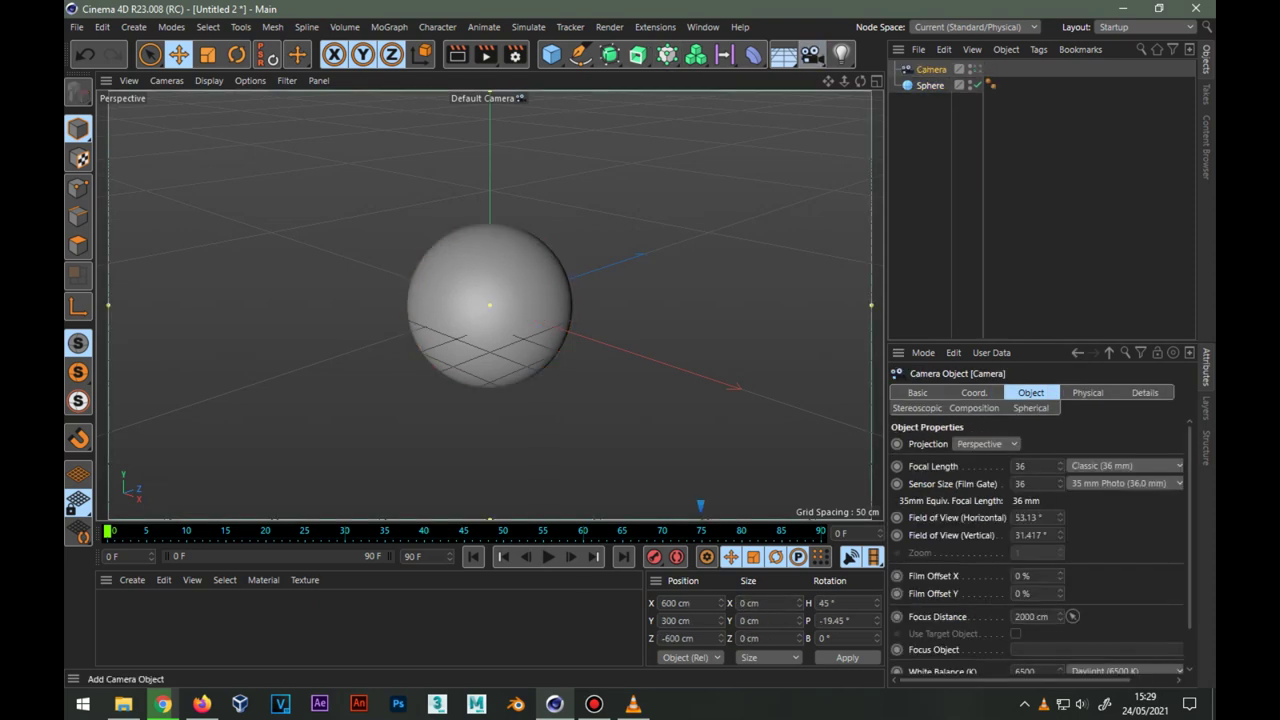
Position the camera at X 0, Y 0, Z -440 cm and add a cube primitive.
{"action": "left_click", "coordinate": [672, 603]}
{"action": "type", "text": "0"}
{"action": "left_click", "coordinate": [662, 620]}
{"action": "key", "text": "BackSpace"}
{"action": "type", "text": "0"}
{"action": "key", "text": "Tab"}
{"action": "type", "text": "-440"}
{"action": "key", "text": "Return"}
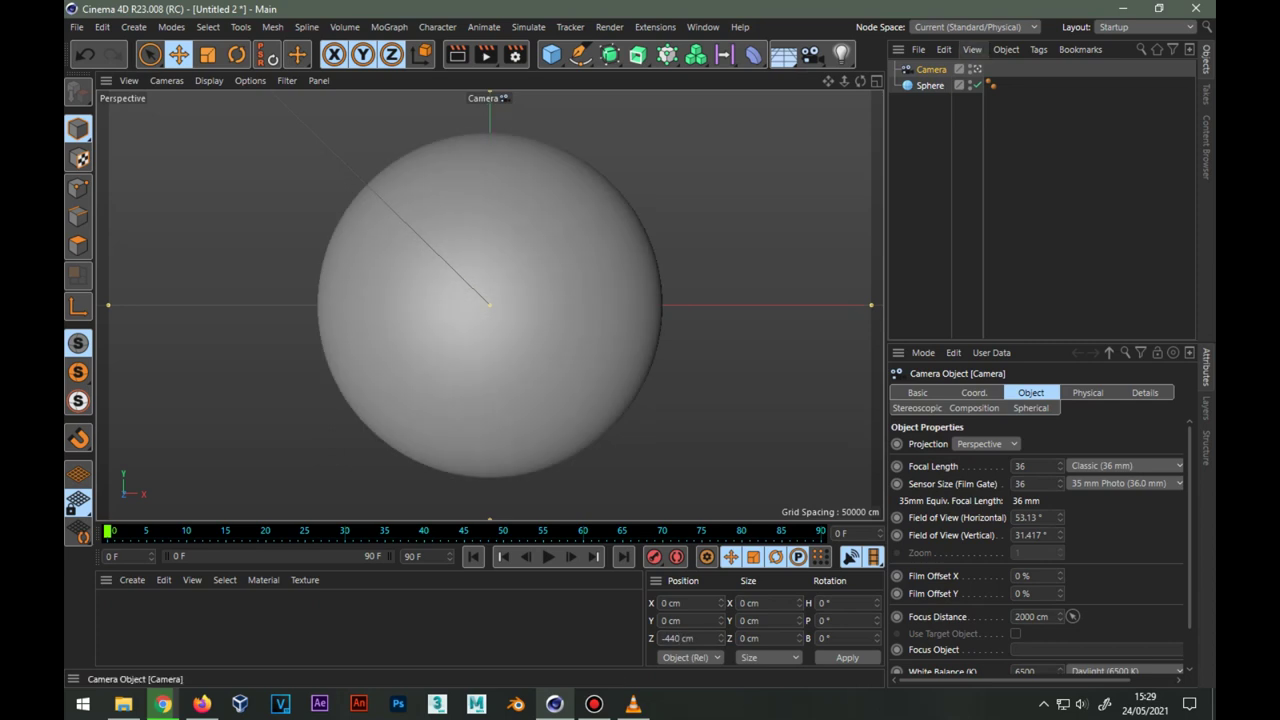
{"action": "left_click", "coordinate": [556, 60]}
{"action": "left_click", "coordinate": [600, 82]}
{"action": "type", "text": "140"}
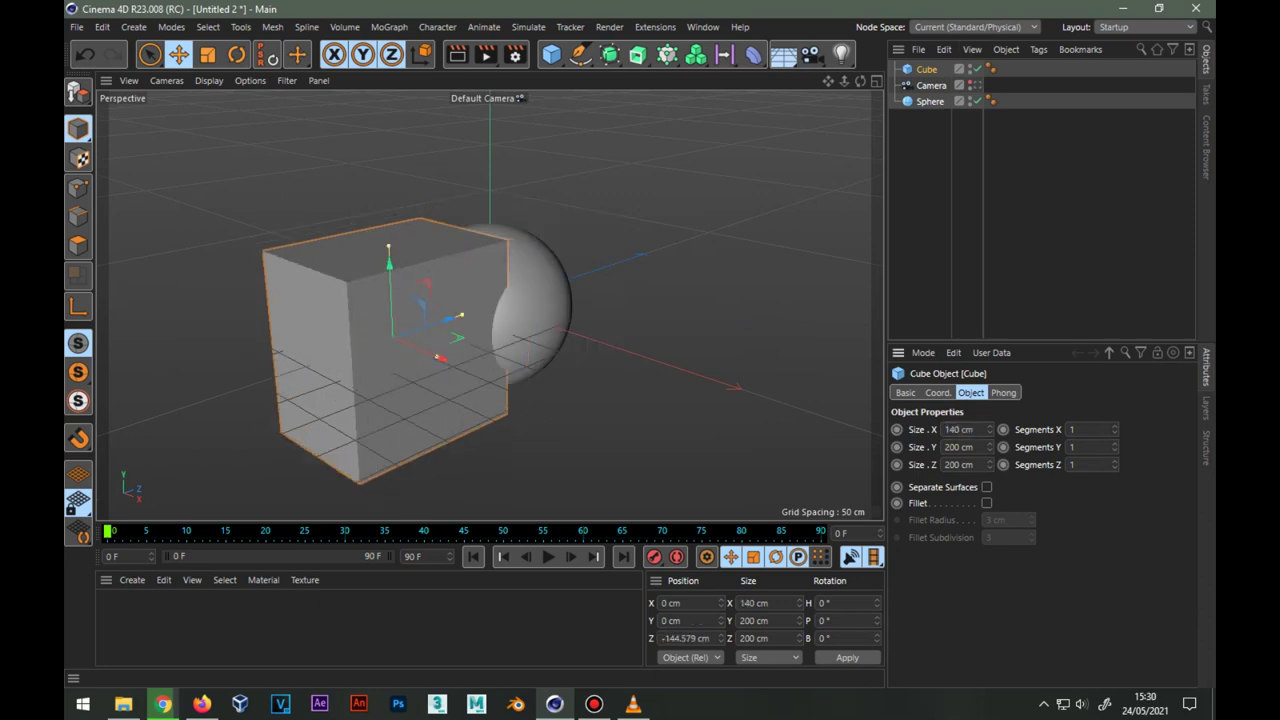
Set the cube's height to 80 cm, depth to 100 cm and segments to 100.
{"action": "left_click", "coordinate": [960, 447]}
{"action": "type", "text": "80"}
{"action": "key", "text": "Tab"}
{"action": "type", "text": "100"}
{"action": "key", "text": "Return"}
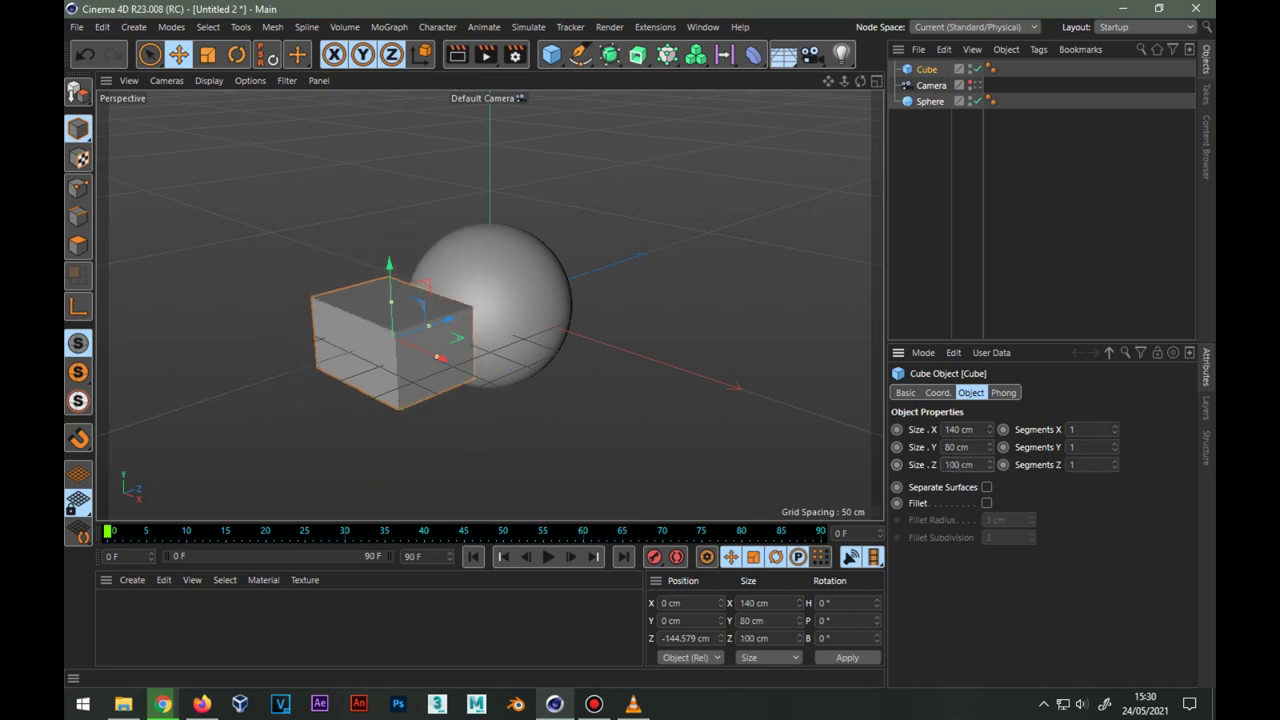
{"action": "type", "text": "100"}
Fillet the cube's edges (5 cm, subdivision 5) and push it into the sphere along Z.
{"action": "left_click", "coordinate": [986, 503]}
{"action": "double_click", "coordinate": [990, 537]}
{"action": "scroll", "coordinate": [320, 330], "scroll_direction": "up", "scroll_amount": 3}
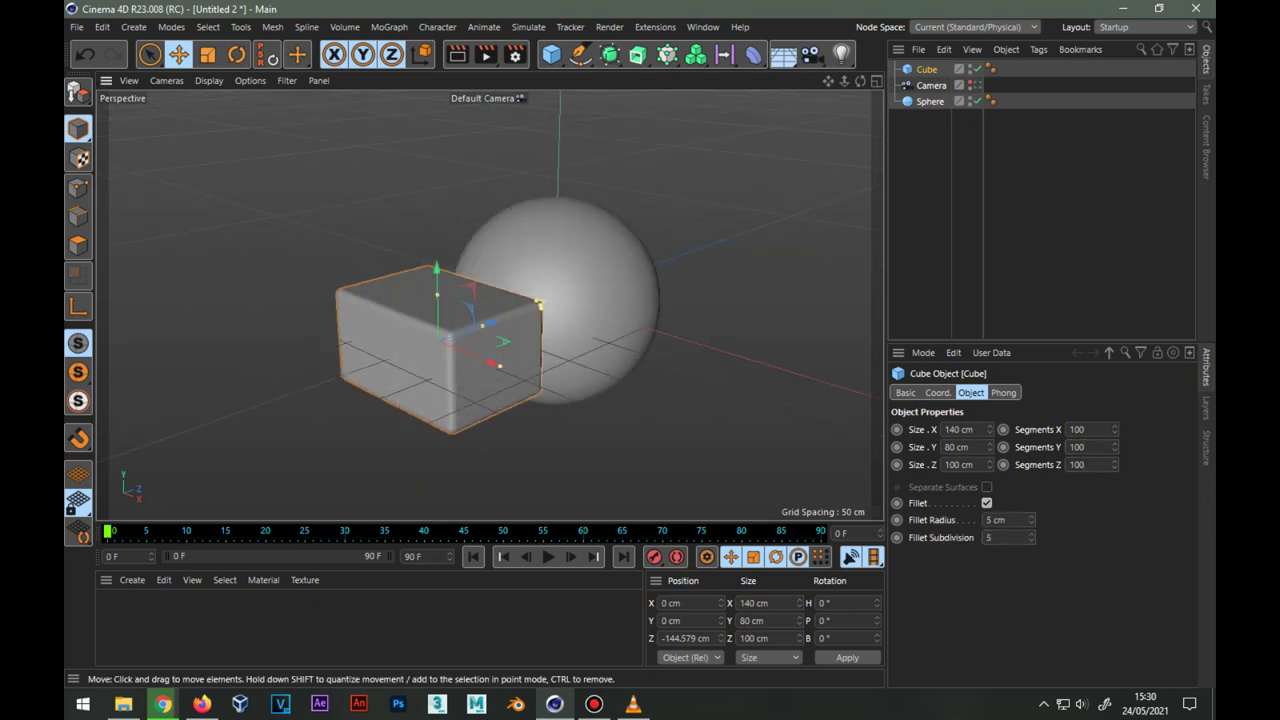
{"action": "scroll", "coordinate": [320, 330], "scroll_direction": "up", "scroll_amount": 2}
{"action": "left_click_drag", "start_coordinate": [488, 317], "coordinate": [550, 295]}
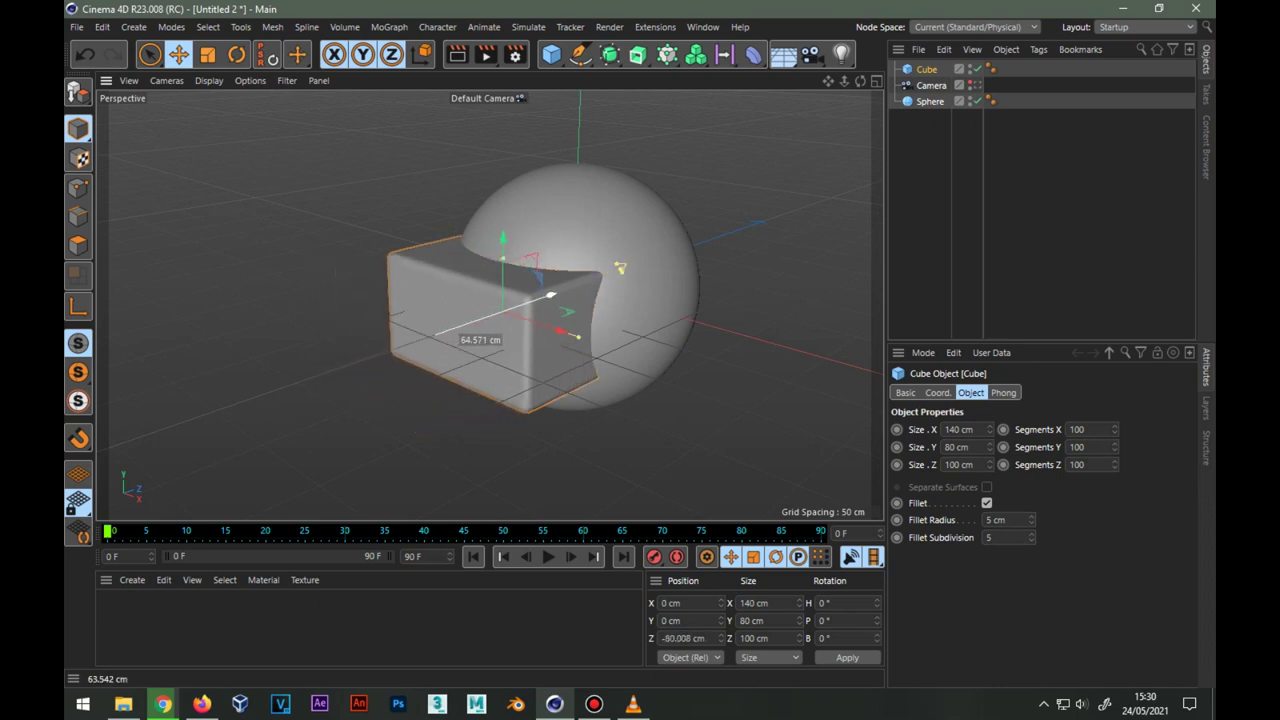
{"action": "left_click_drag", "start_coordinate": [550, 295], "coordinate": [565, 290]}
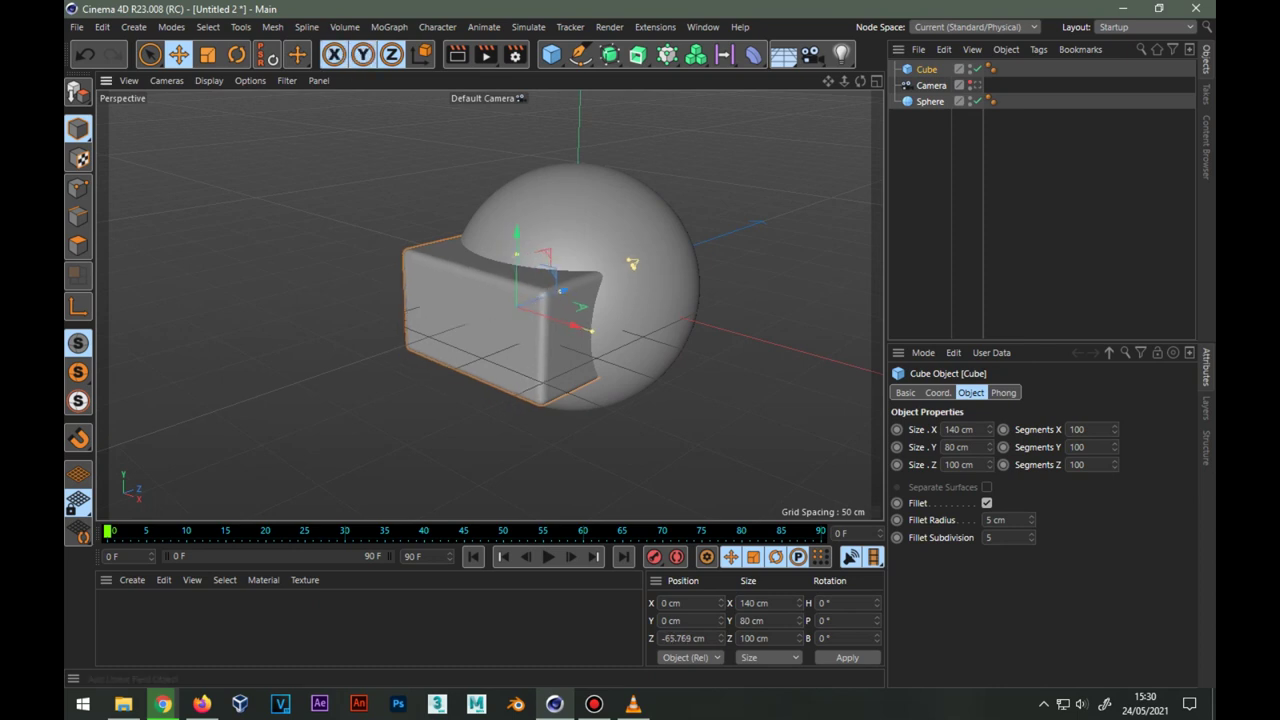
Add a Boole with the sphere above the cube inside it, set to A without B.
{"action": "left_click", "coordinate": [609, 54]}
{"action": "left_click", "coordinate": [669, 163]}
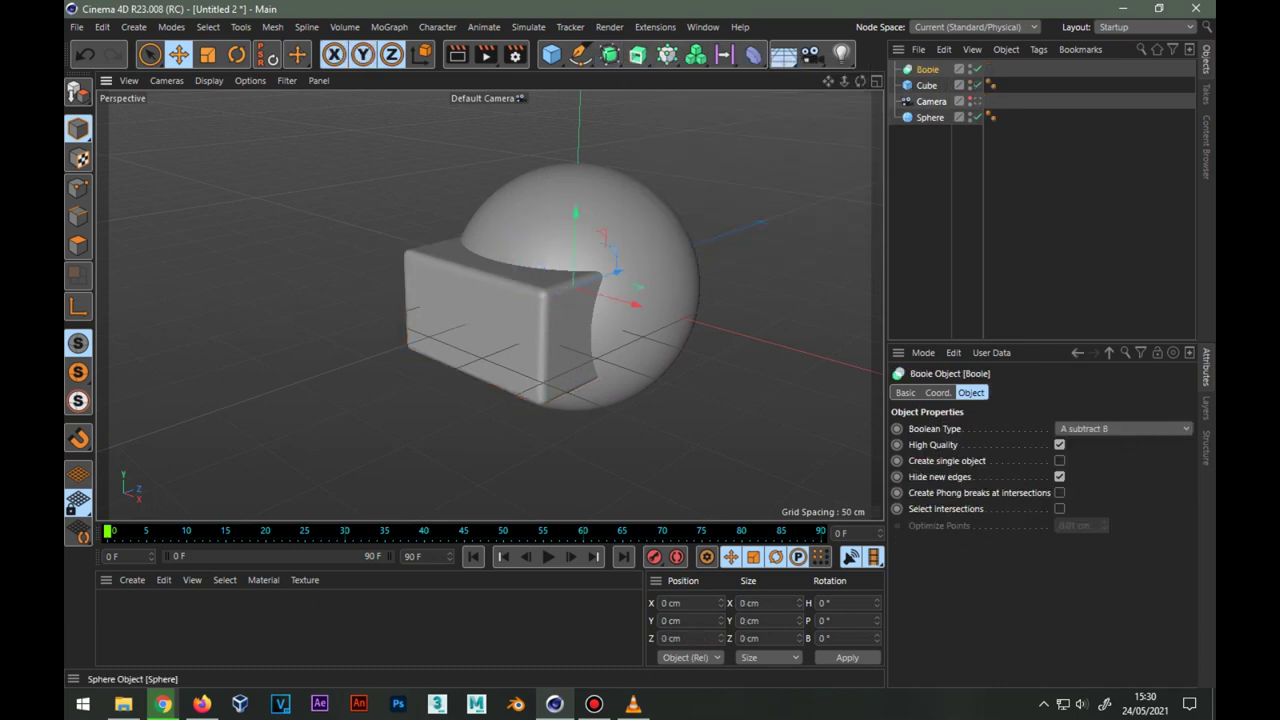
{"action": "left_click_drag", "start_coordinate": [930, 117], "coordinate": [927, 70]}
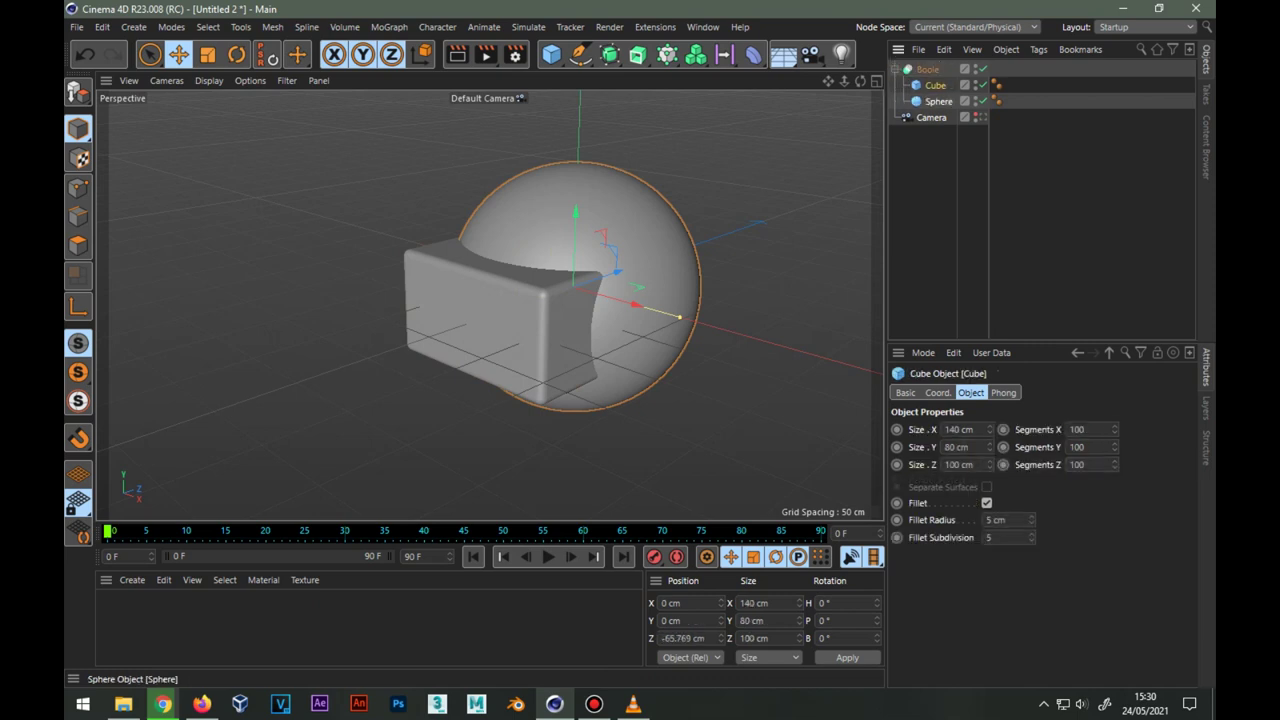
{"action": "left_click_drag", "start_coordinate": [938, 101], "coordinate": [930, 78]}
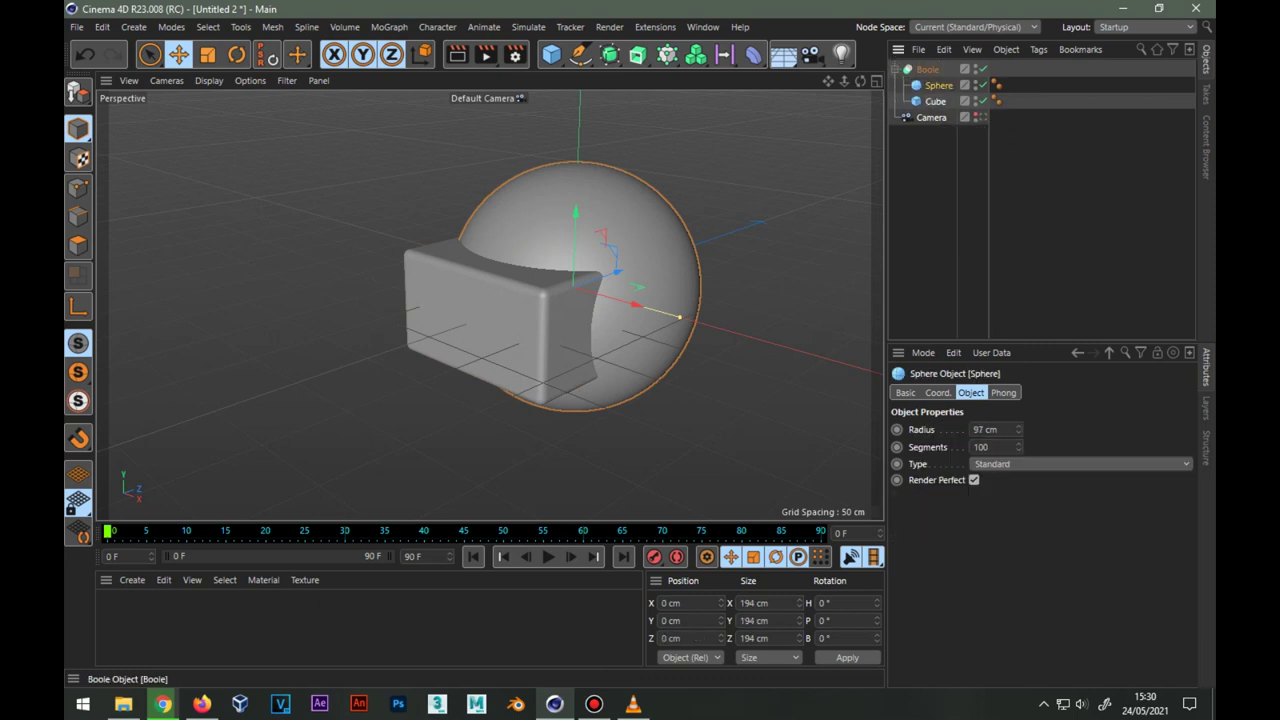
{"action": "left_click", "coordinate": [927, 69]}
{"action": "left_click", "coordinate": [1122, 428]}
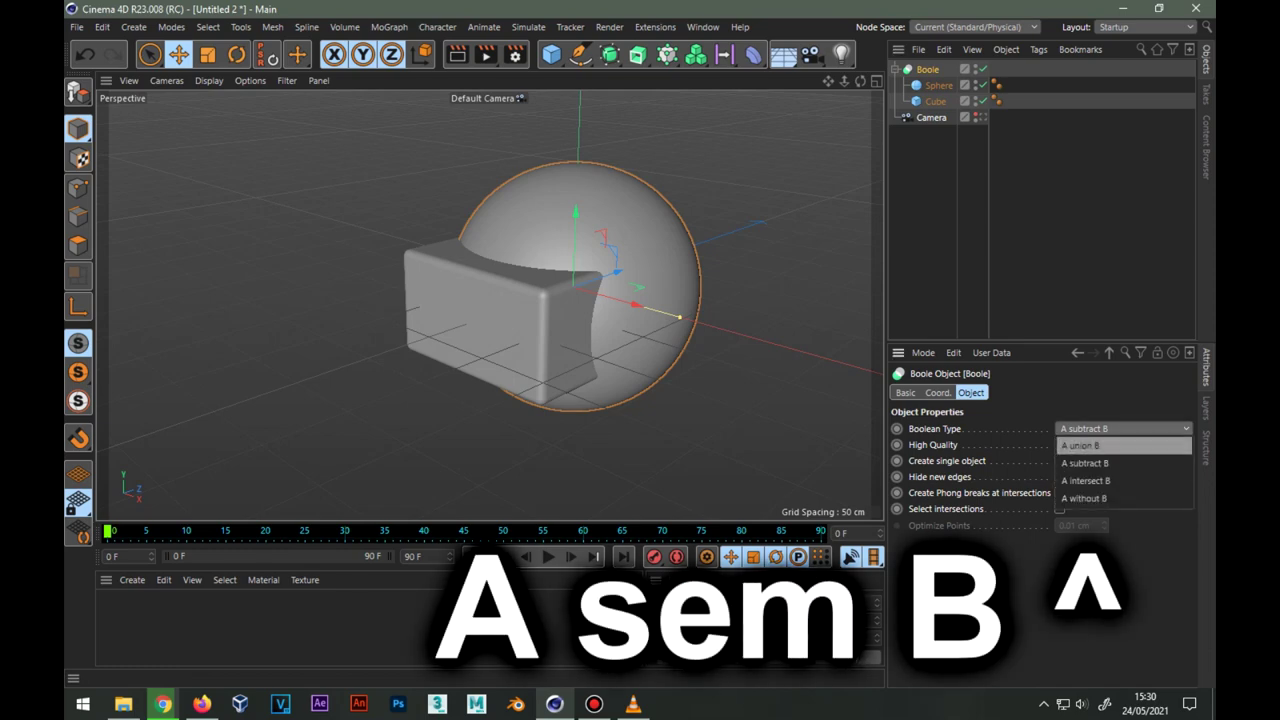
{"action": "left_click", "coordinate": [1085, 498]}
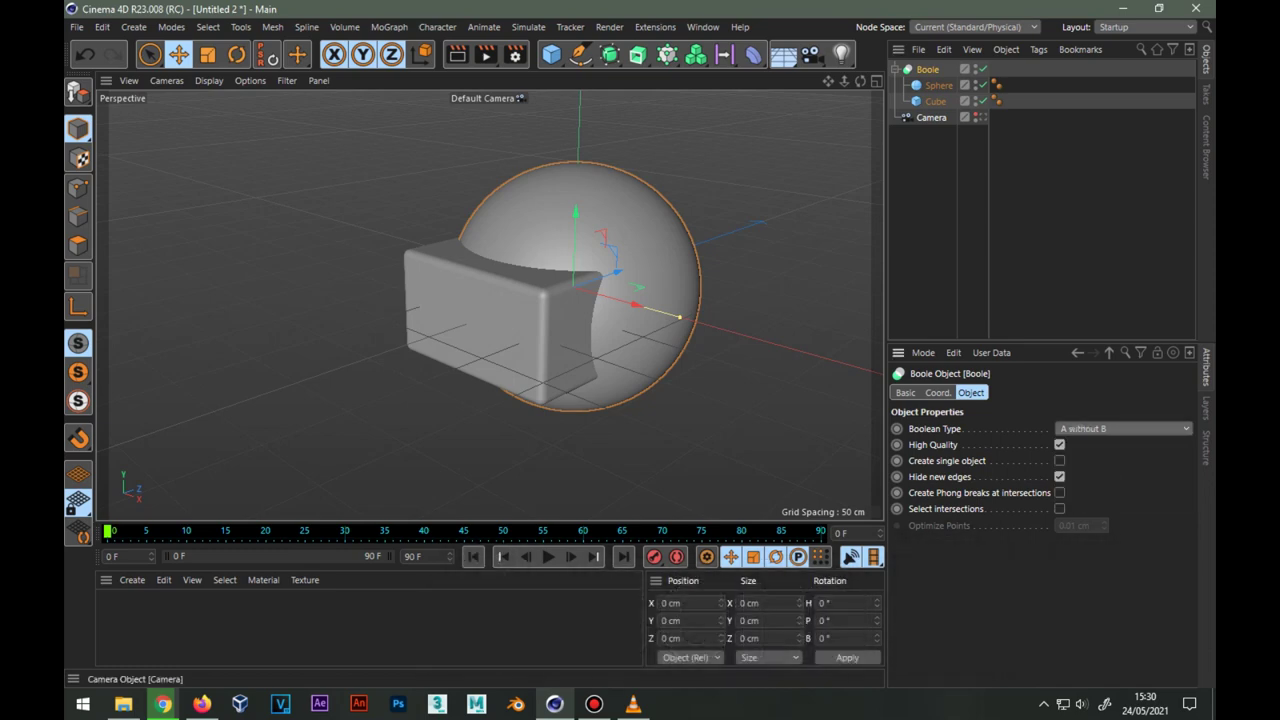
Duplicate the sphere, nest the copy under the original and set its size to 192 cm.
{"action": "key", "text": "ctrl+c"}
{"action": "key", "text": "ctrl+v"}
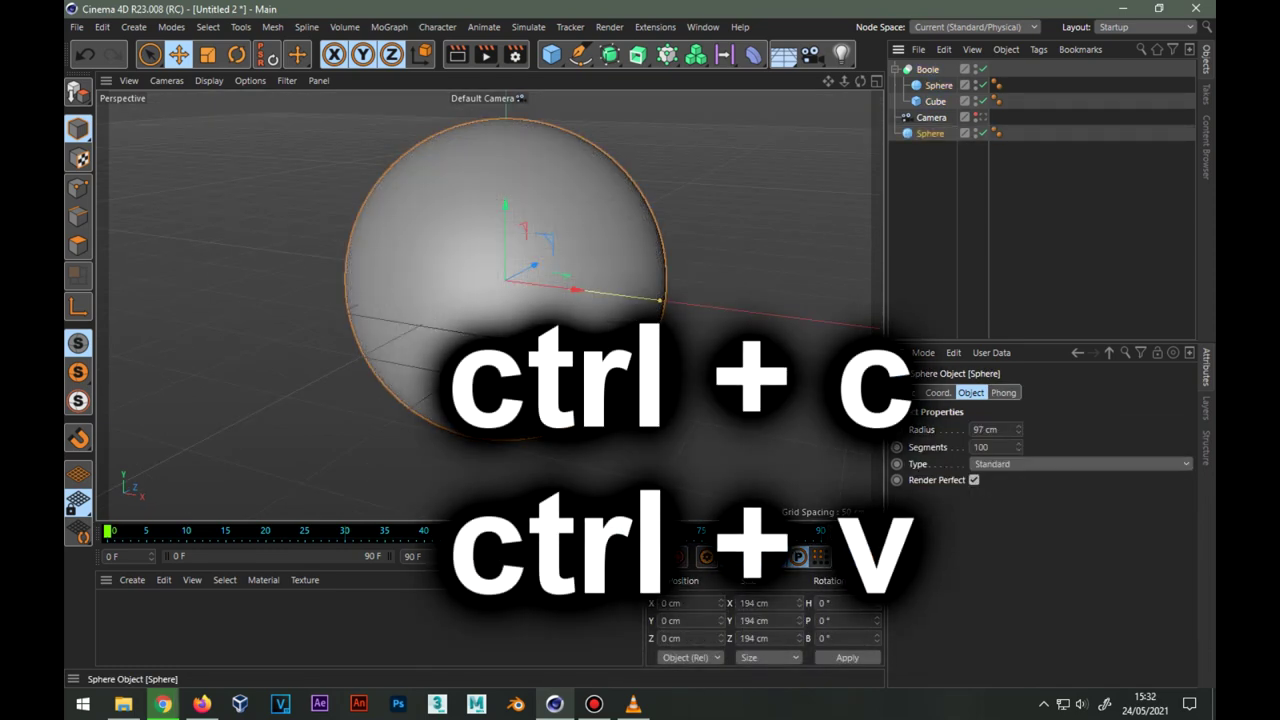
{"action": "left_click_drag", "start_coordinate": [930, 133], "coordinate": [938, 85]}
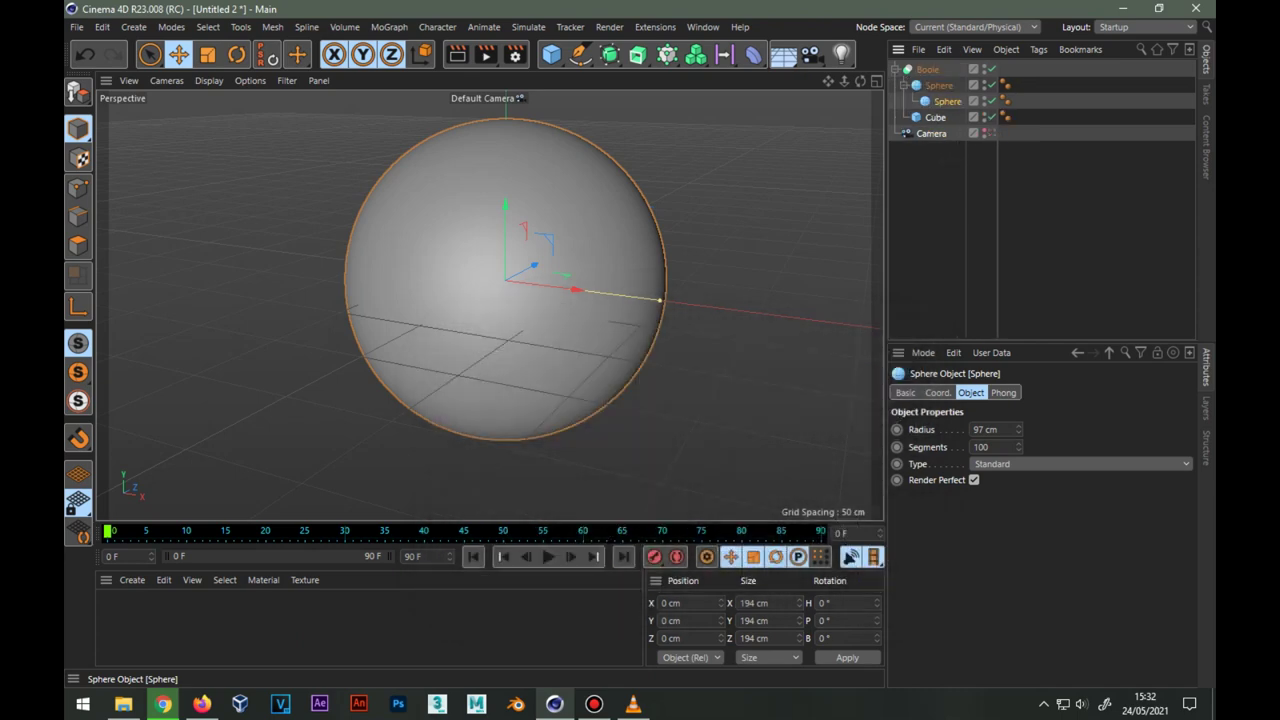
{"action": "left_click", "coordinate": [745, 603]}
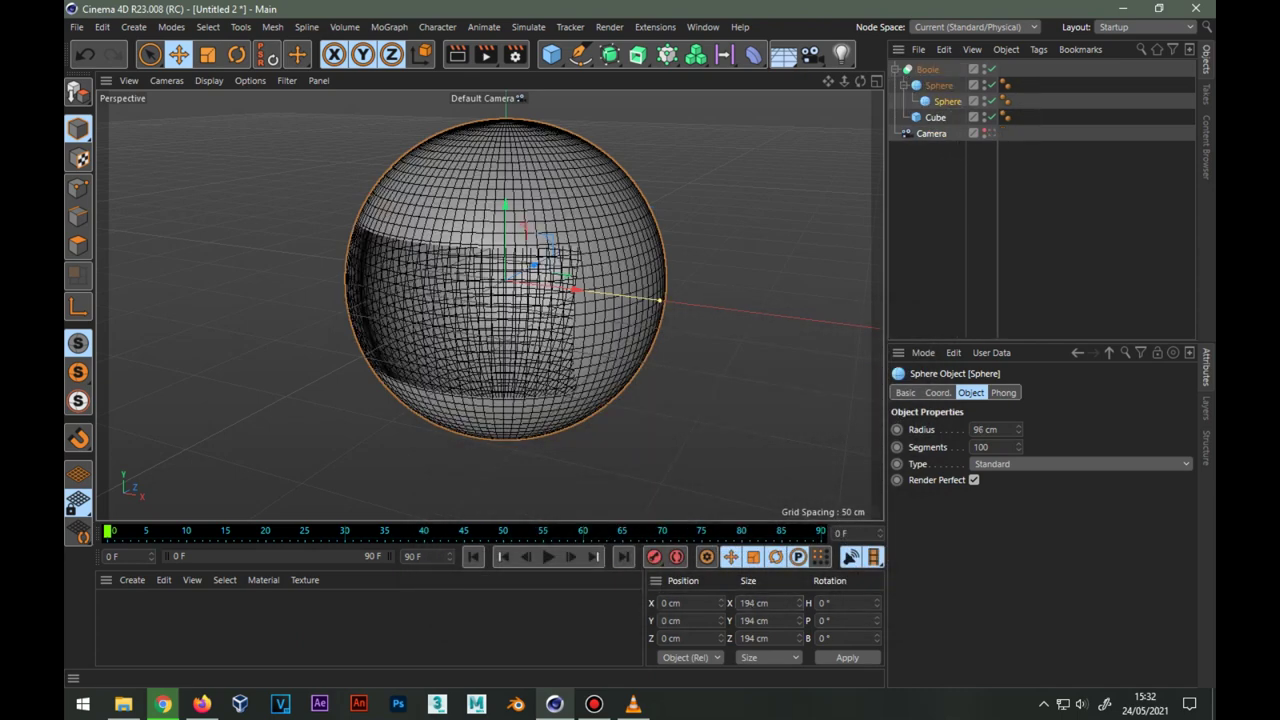
{"action": "type", "text": "192"}
{"action": "key", "text": "Return"}
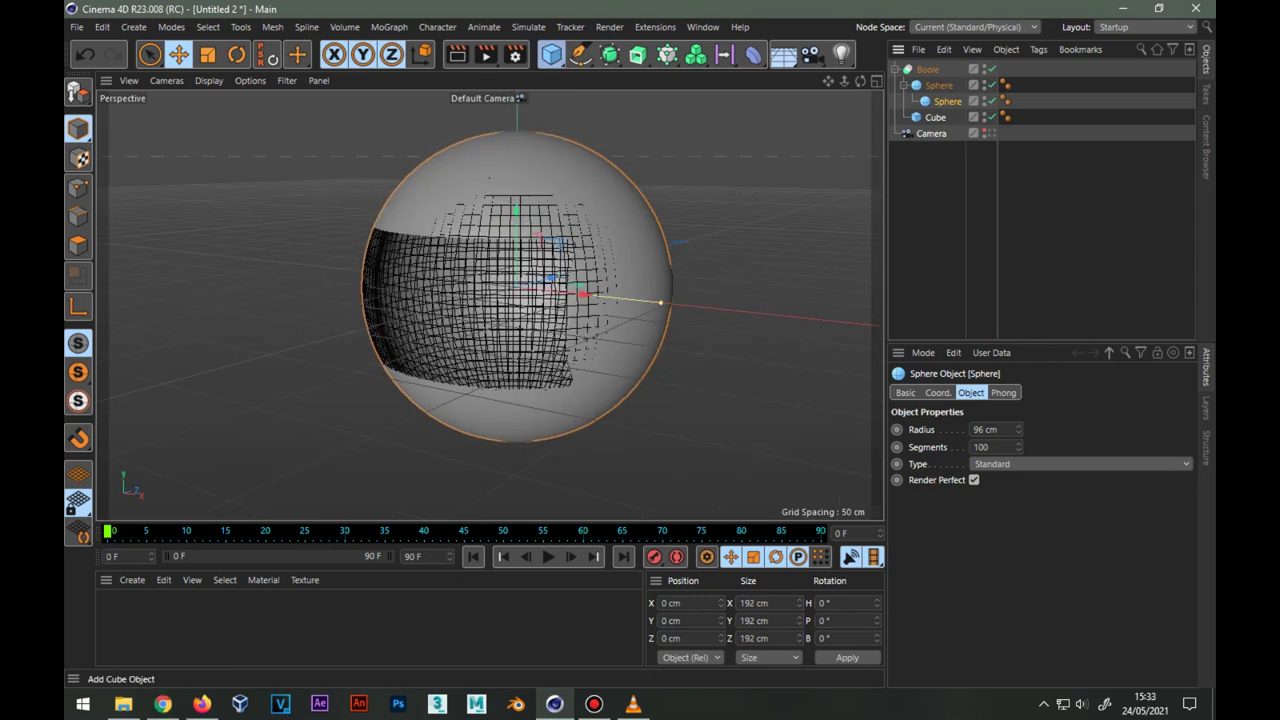
Add a new sphere with 100 segments and a 65 cm size.
{"action": "left_click_drag", "start_coordinate": [551, 54], "coordinate": [866, 100]}
{"action": "double_click", "coordinate": [993, 447]}
{"action": "type", "text": "100"}
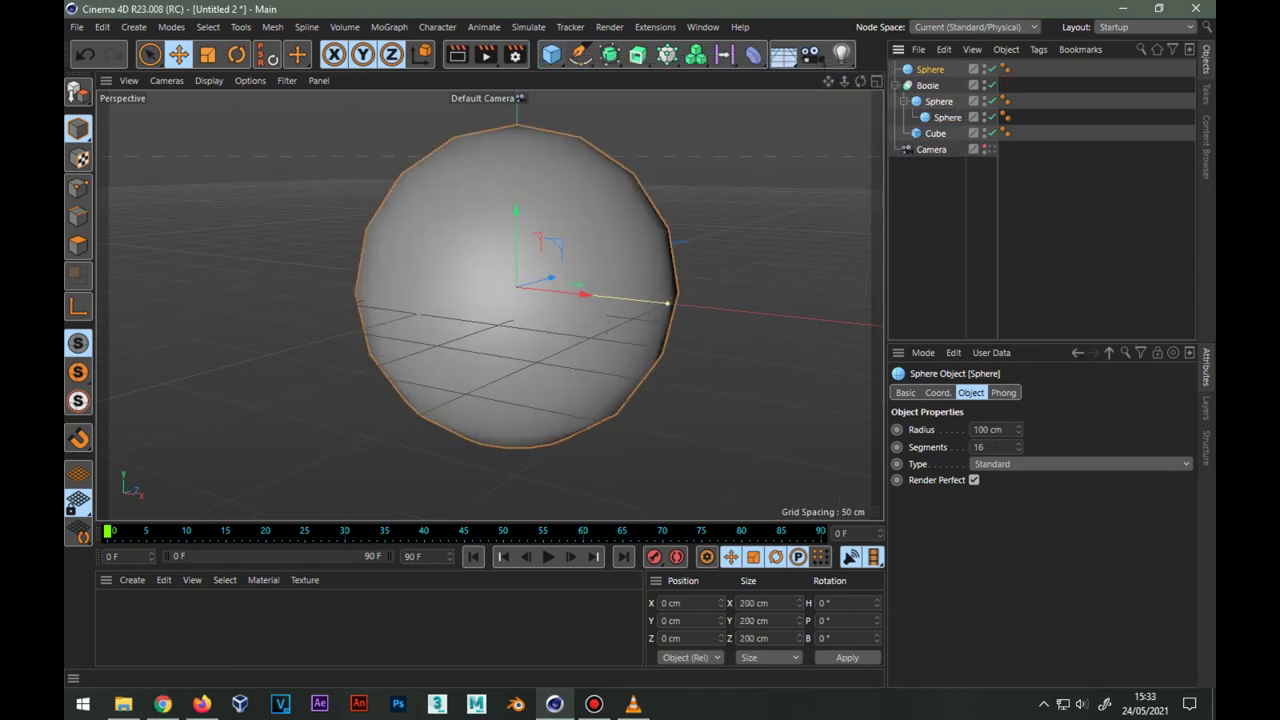
{"action": "key", "text": "Return"}
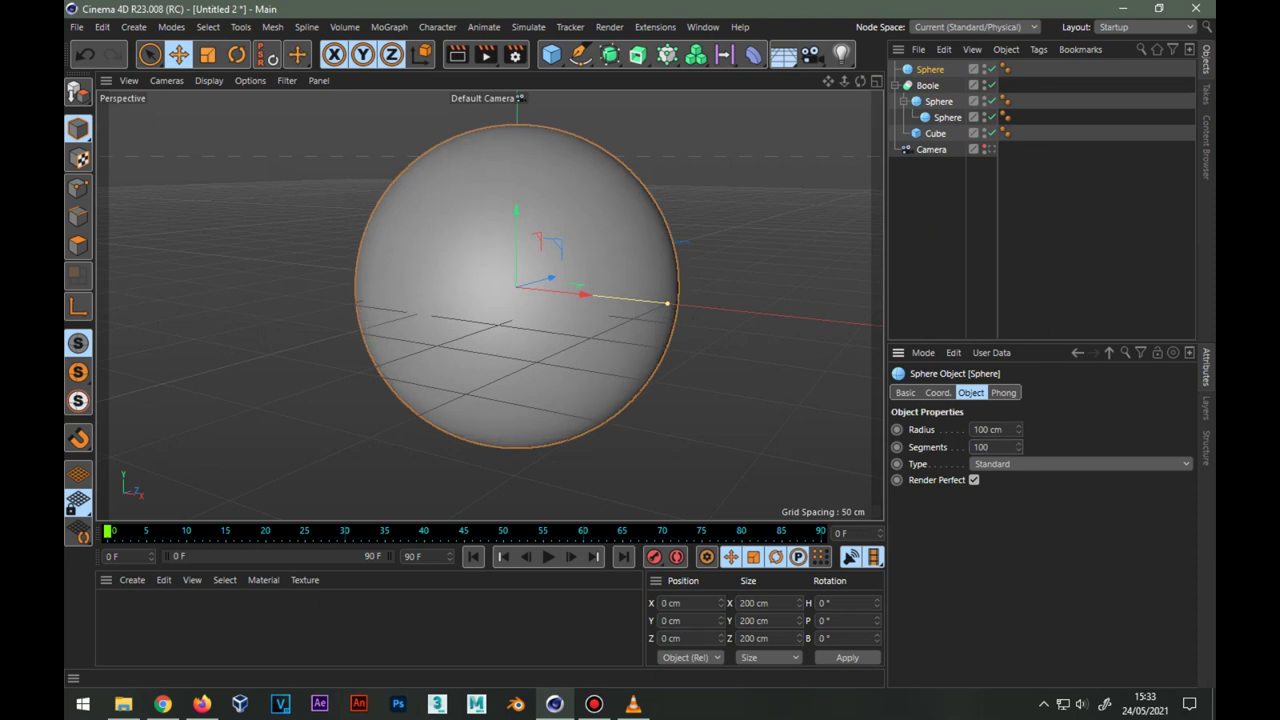
{"action": "double_click", "coordinate": [752, 603]}
{"action": "type", "text": "65"}
{"action": "key", "text": "Return"}
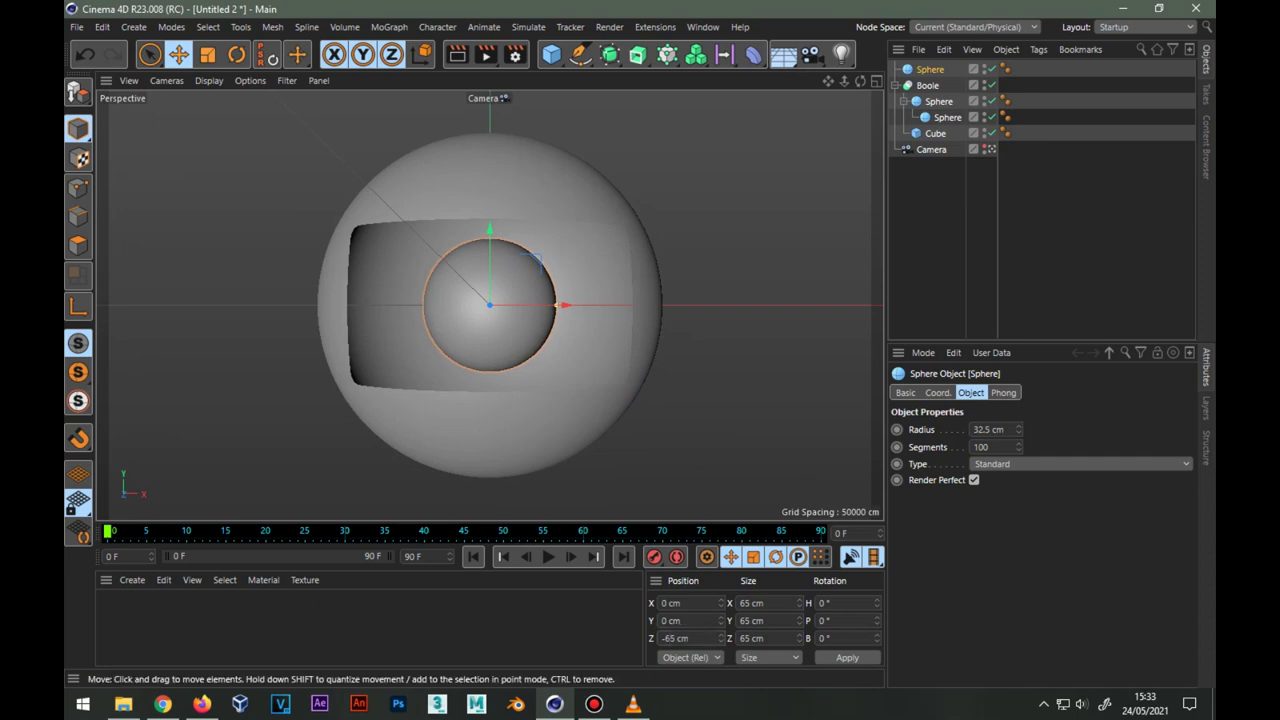
Set the animation's end frame to 300 F.
{"action": "type", "text": "300"}
{"action": "key", "text": "Return"}
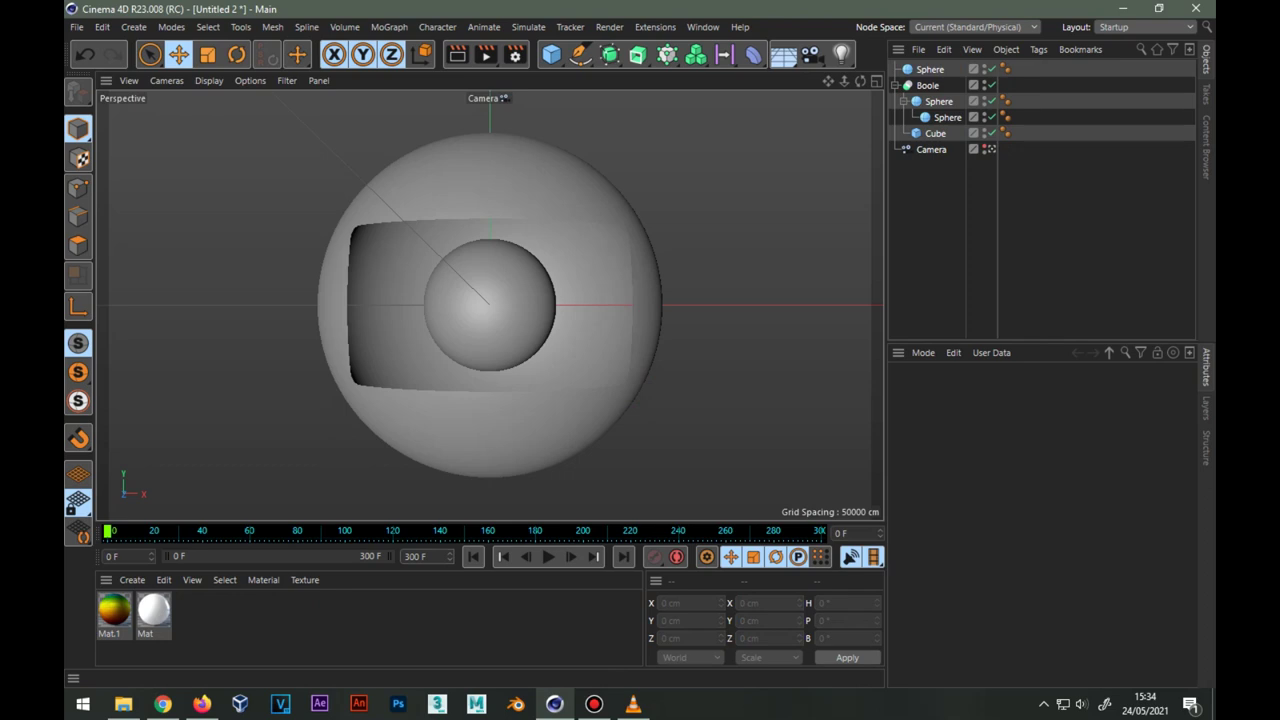
{"action": "double_click", "coordinate": [113, 608]}
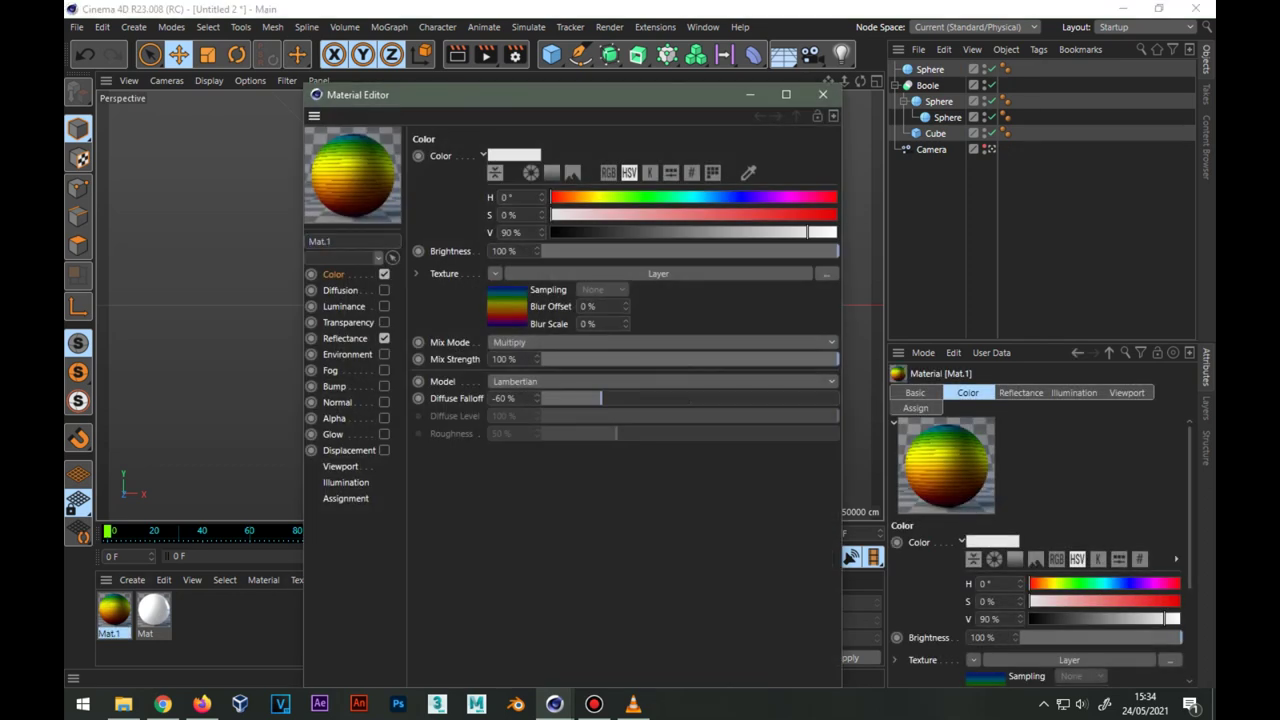
Load a Layer shader into Mat.1's colour texture and open its properties.
{"action": "left_click", "coordinate": [494, 273]}
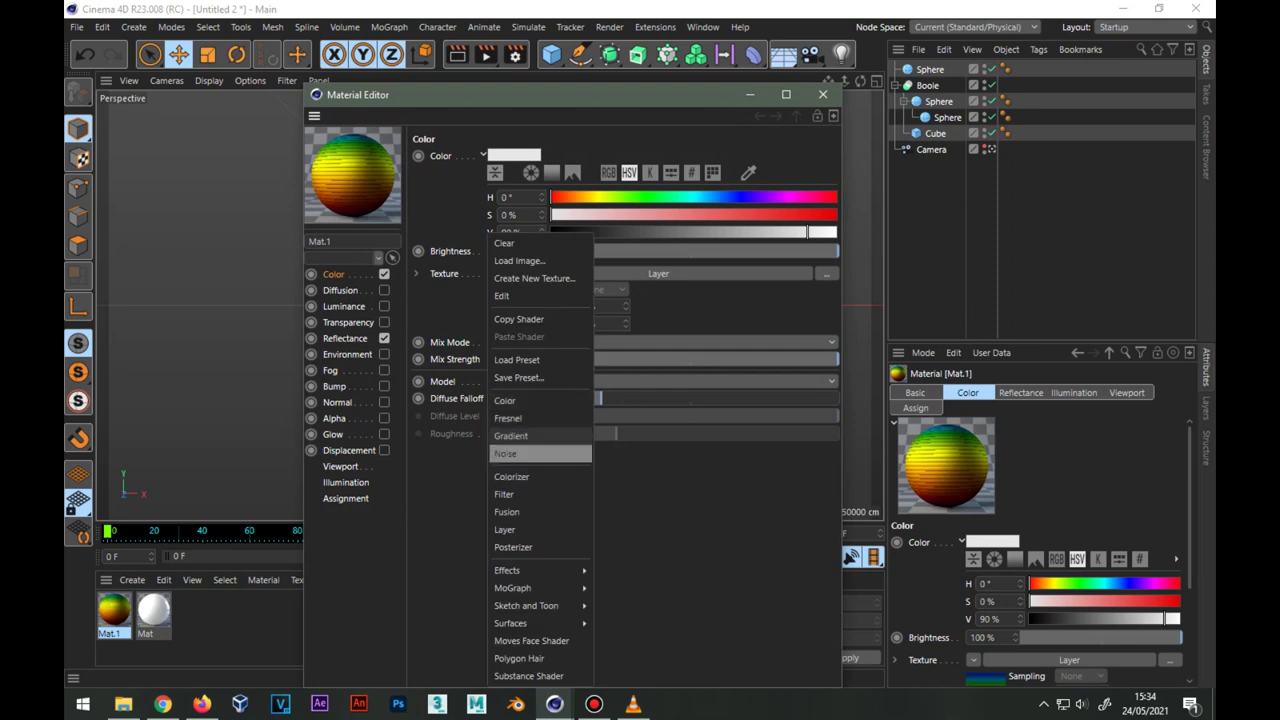
{"action": "left_click", "coordinate": [504, 529]}
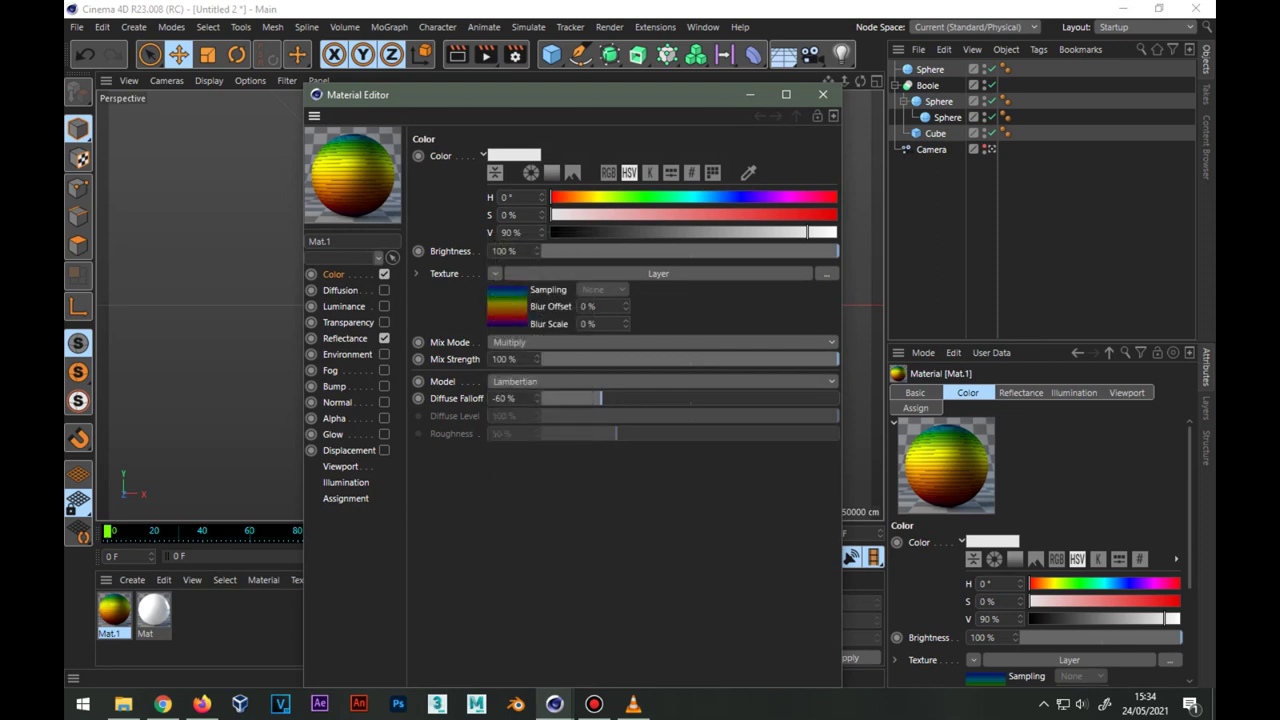
{"action": "left_click", "coordinate": [510, 305]}
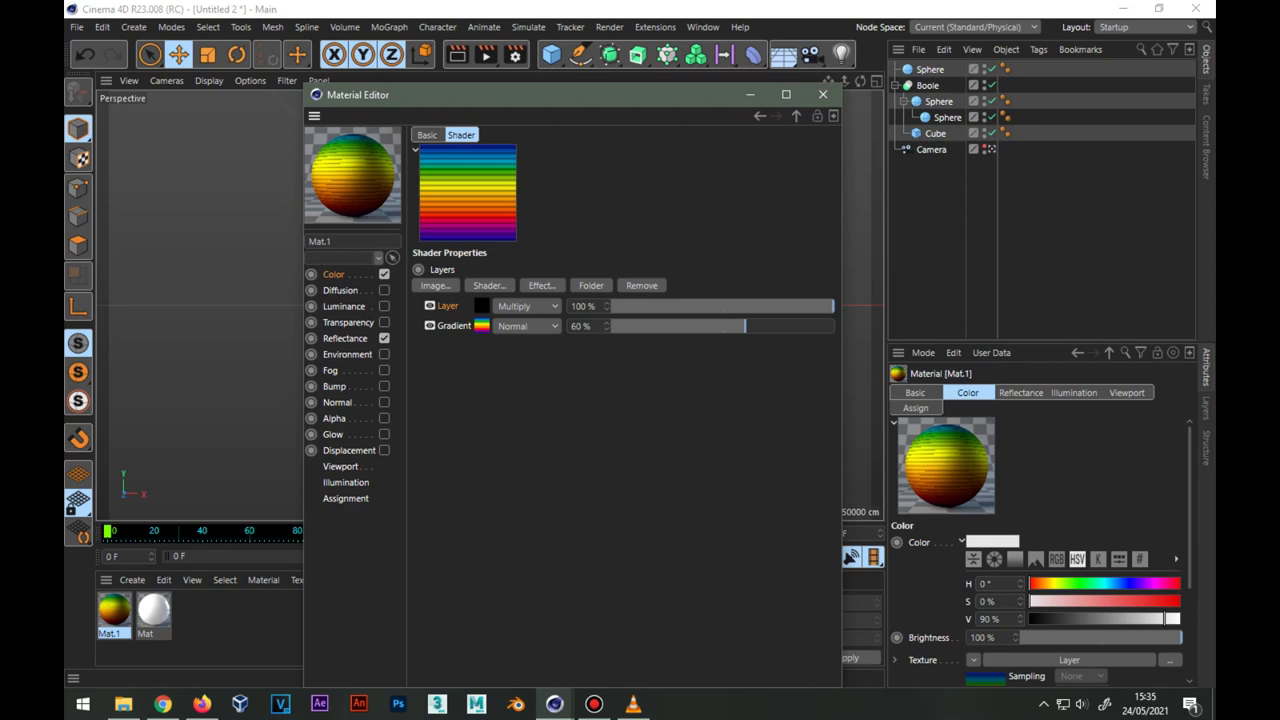
Open the rainbow Gradient layer's settings from the layer stack.
{"action": "left_click", "coordinate": [505, 285]}
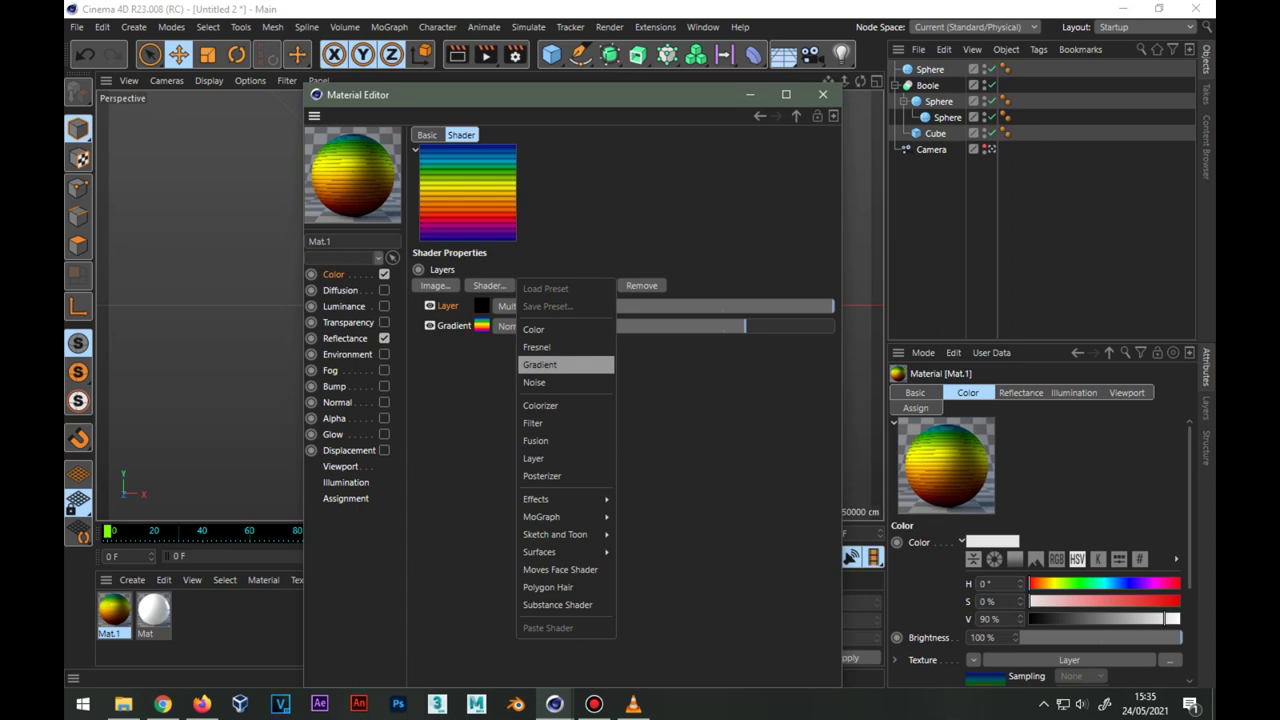
{"action": "left_click", "coordinate": [489, 285]}
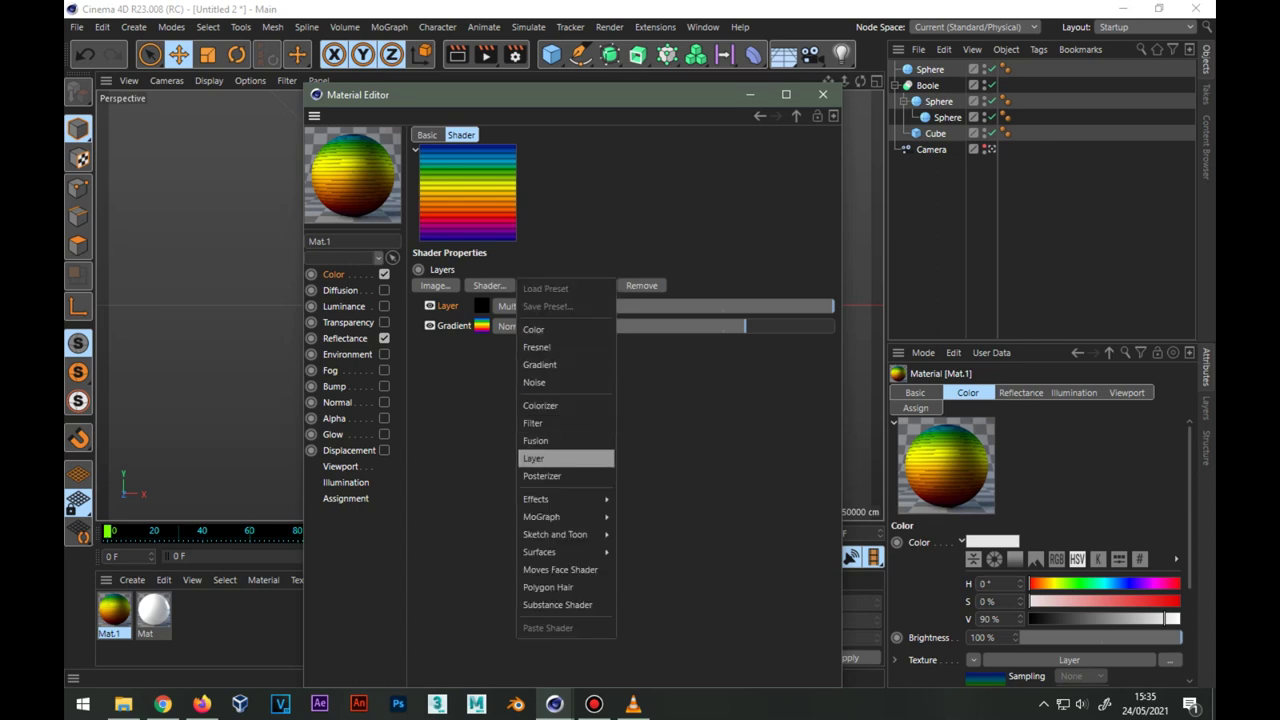
{"action": "key", "text": "Escape"}
{"action": "left_click", "coordinate": [453, 326]}
{"action": "left_click", "coordinate": [481, 326]}
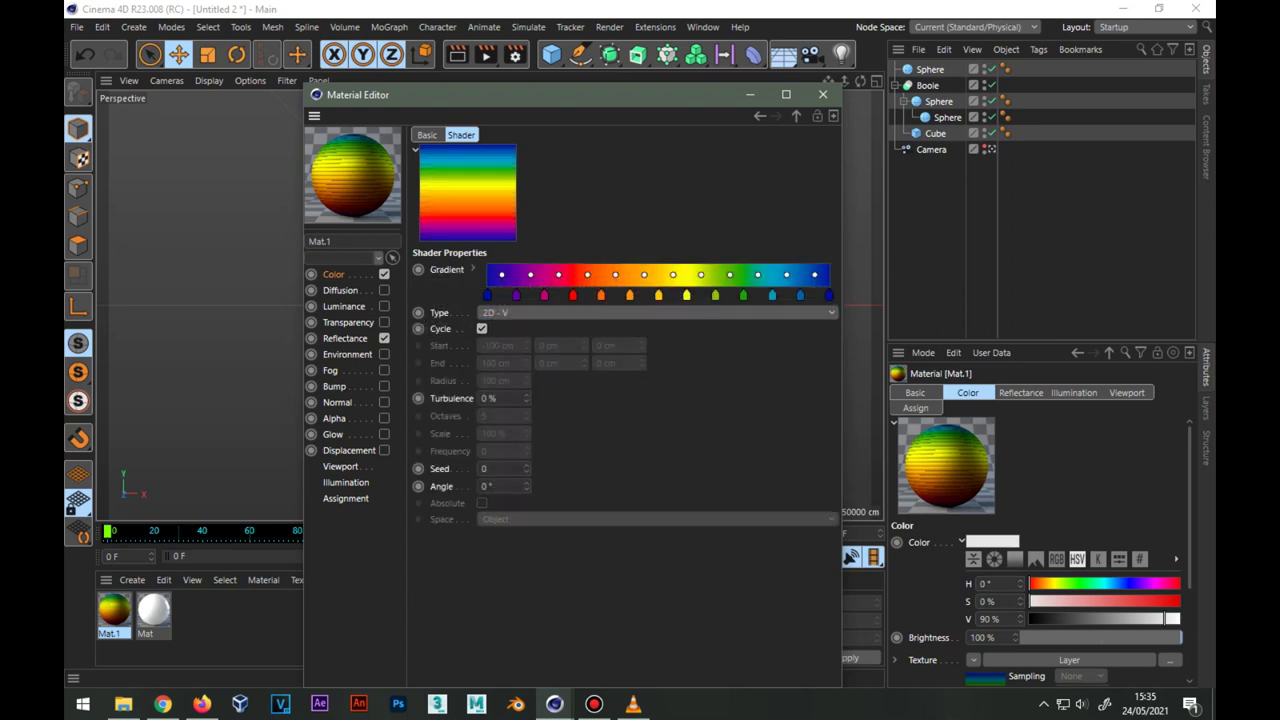
Load the Full Colors rainbow preset into the gradient.
{"action": "left_click", "coordinate": [473, 269]}
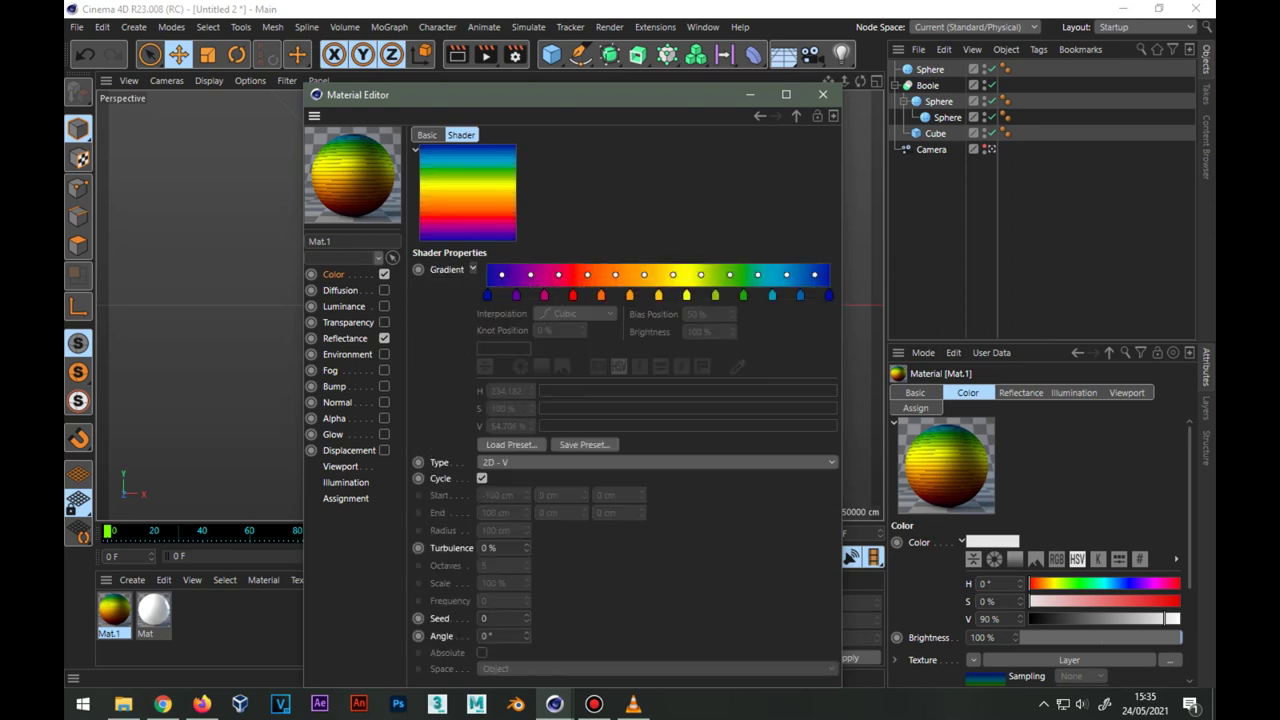
{"action": "left_click", "coordinate": [511, 444]}
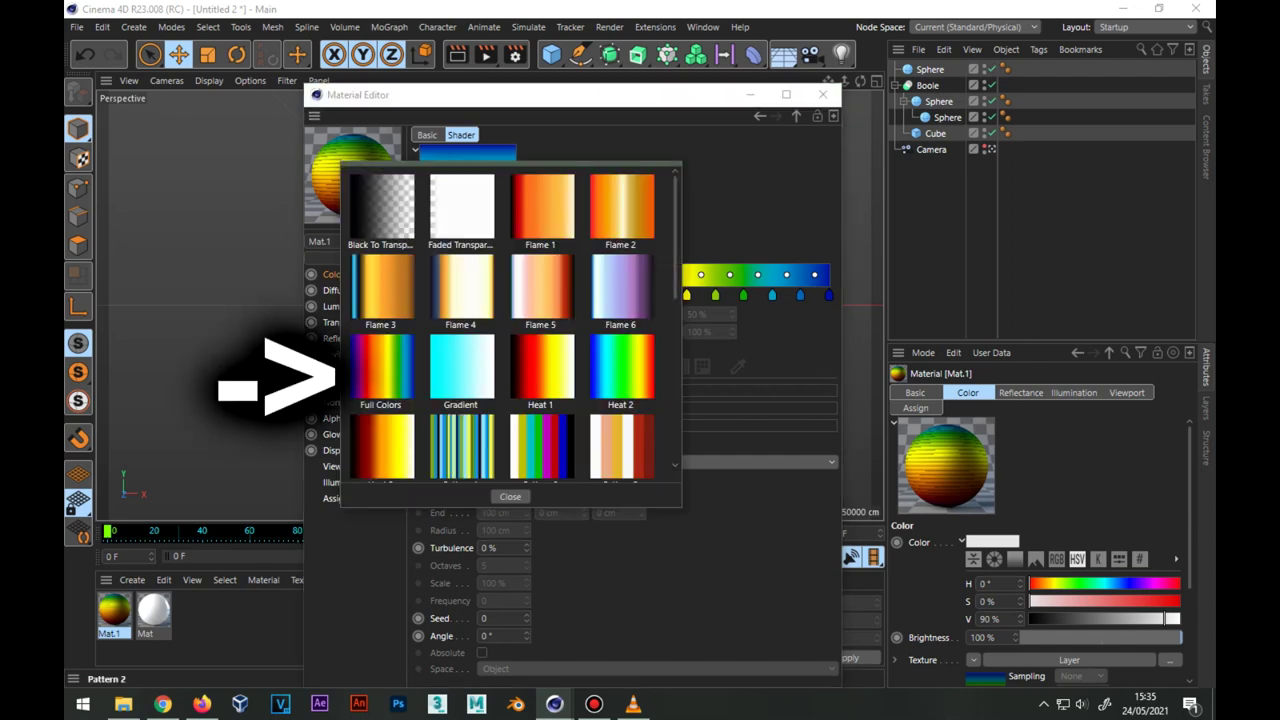
{"action": "double_click", "coordinate": [380, 370]}
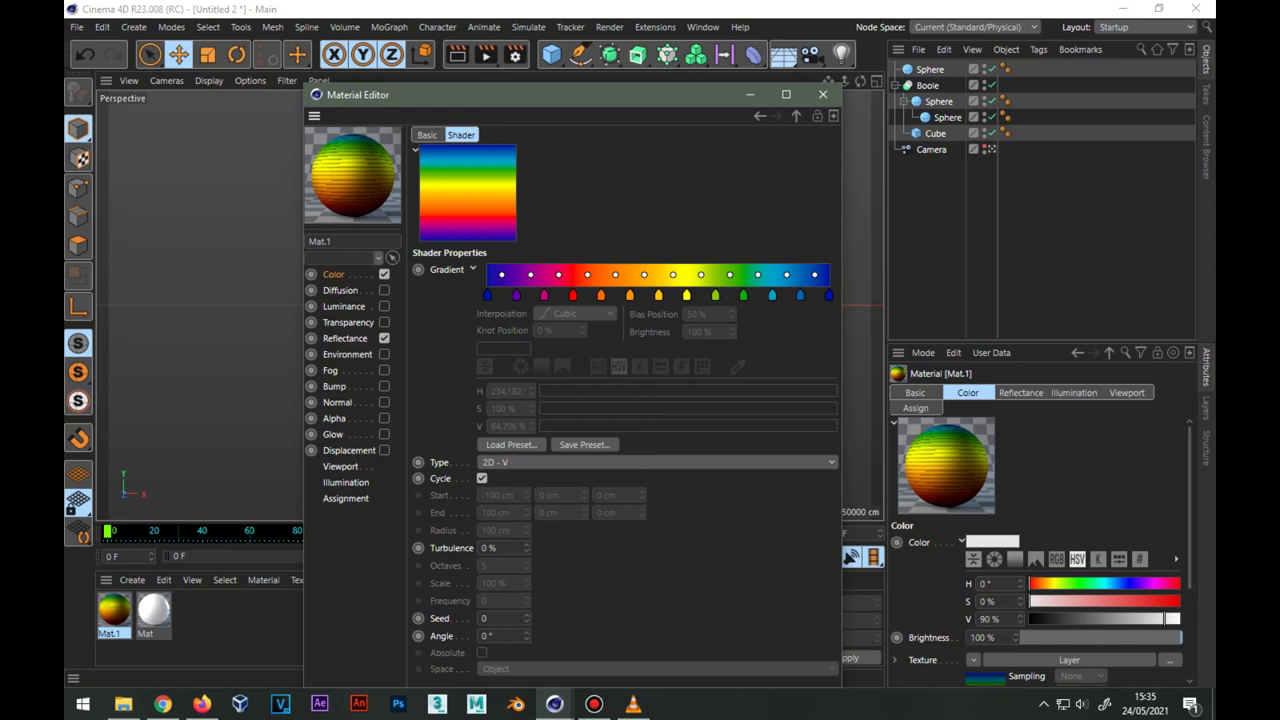
Set the Gradient layer's strength to 70% with Normal blending.
{"action": "left_click", "coordinate": [796, 116]}
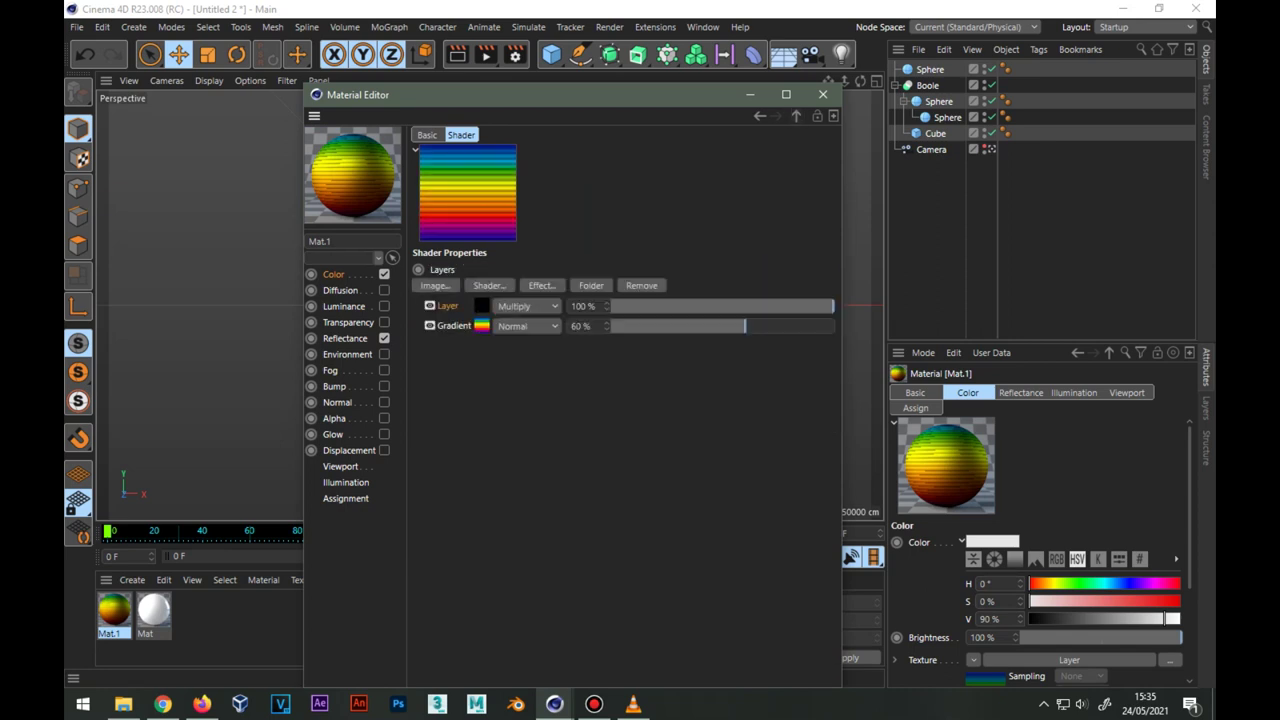
{"action": "left_click_drag", "start_coordinate": [744, 326], "coordinate": [767, 326]}
{"action": "left_click", "coordinate": [527, 326]}
{"action": "left_click", "coordinate": [527, 309]}
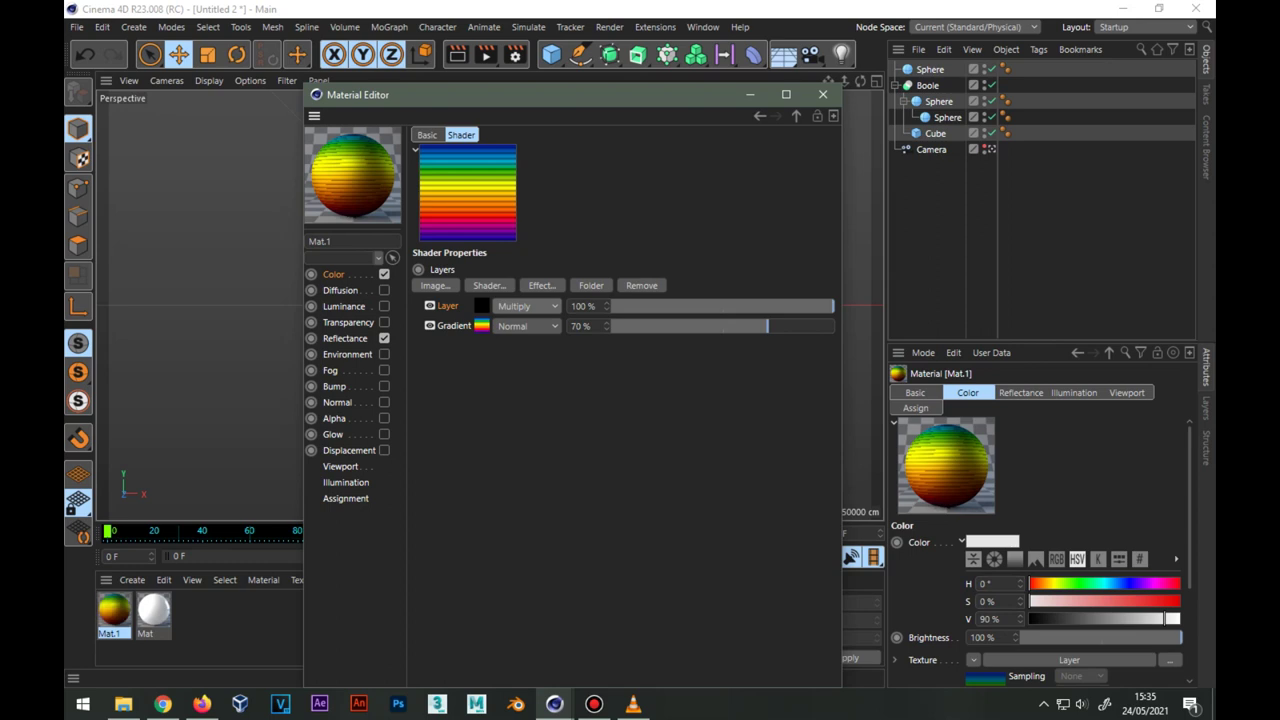
{"action": "key", "text": "ctrl+z"}
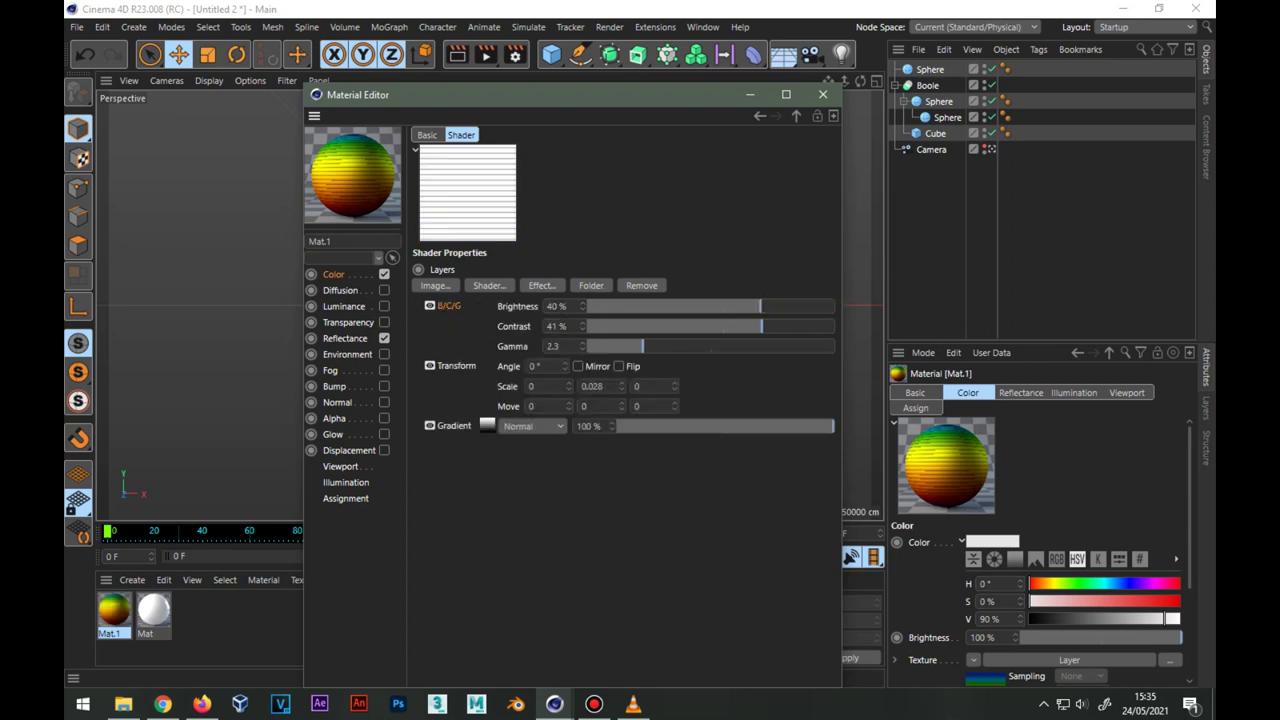
Inspect the black and white knots of the nested layer's gradient.
{"action": "left_click", "coordinate": [489, 285]}
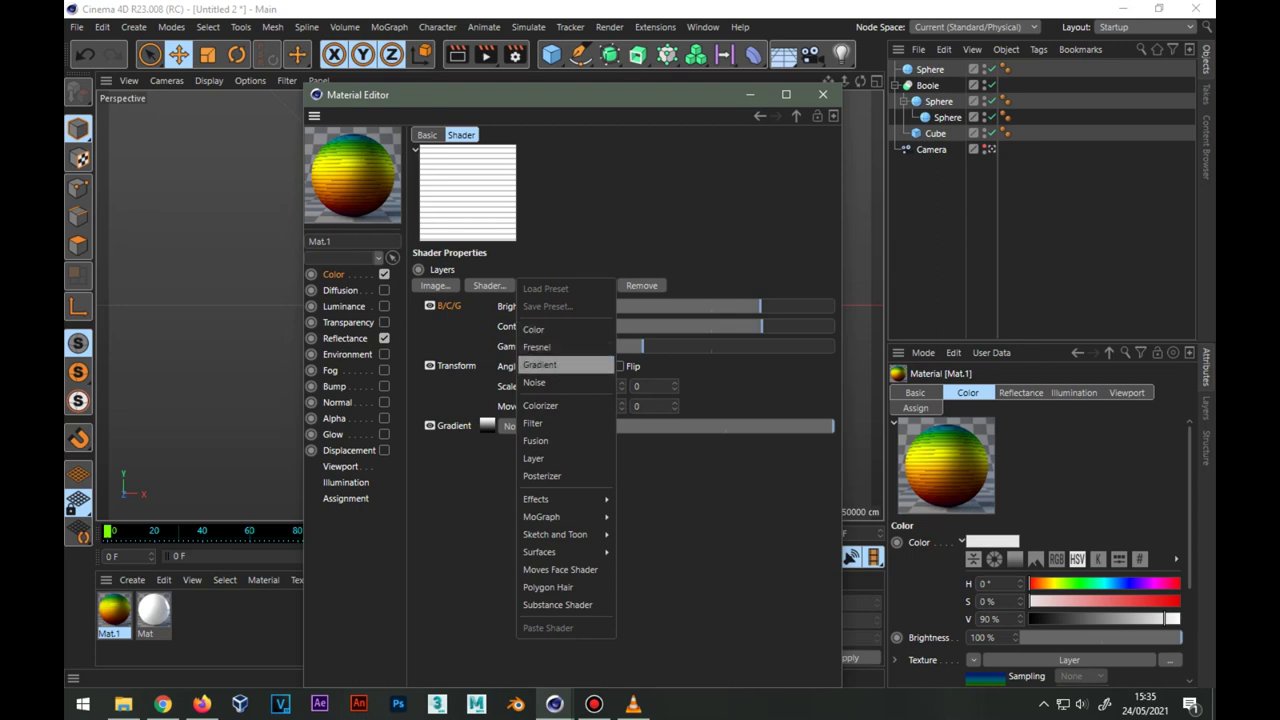
{"action": "left_click", "coordinate": [534, 382]}
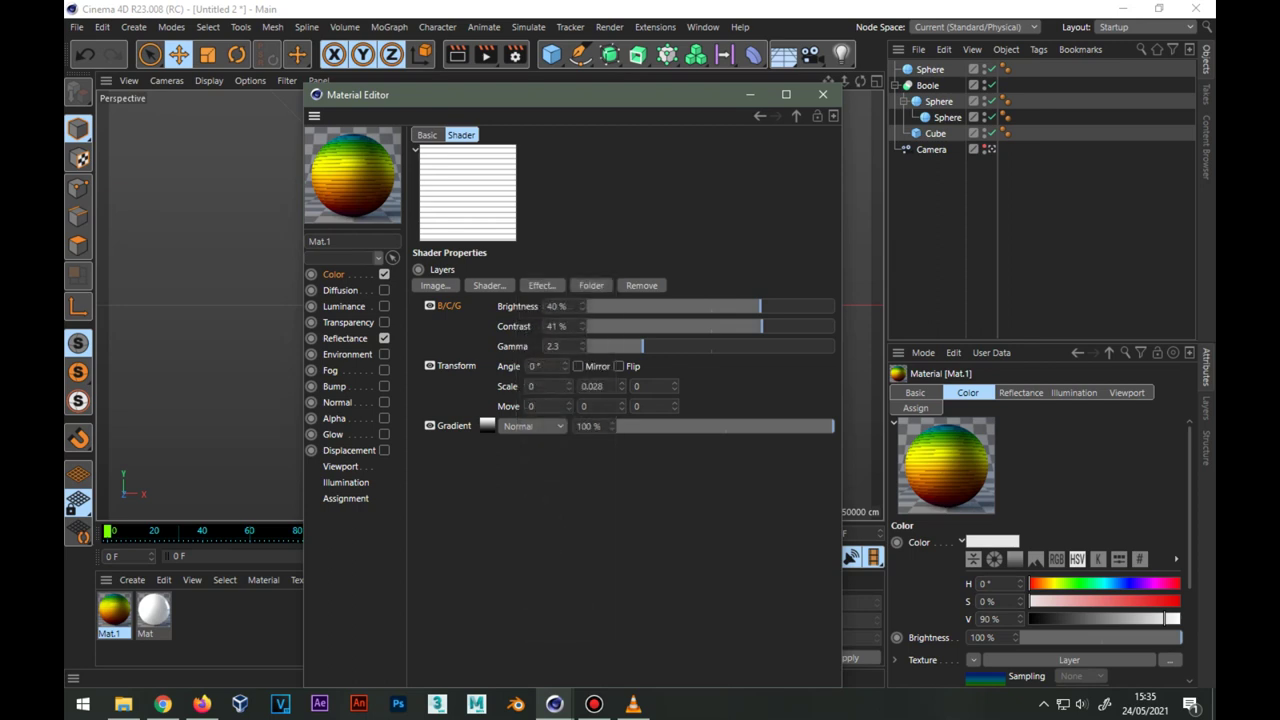
{"action": "left_click", "coordinate": [487, 425]}
{"action": "left_click", "coordinate": [487, 294]}
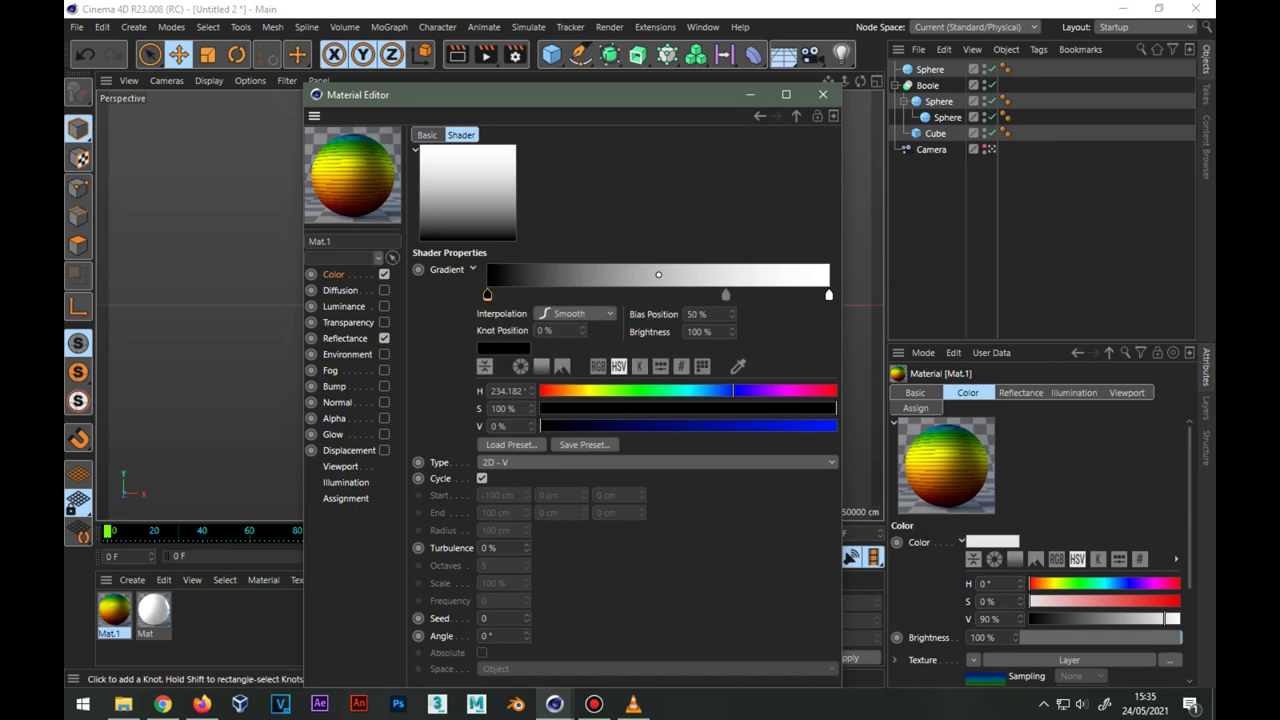
{"action": "left_click", "coordinate": [828, 294]}
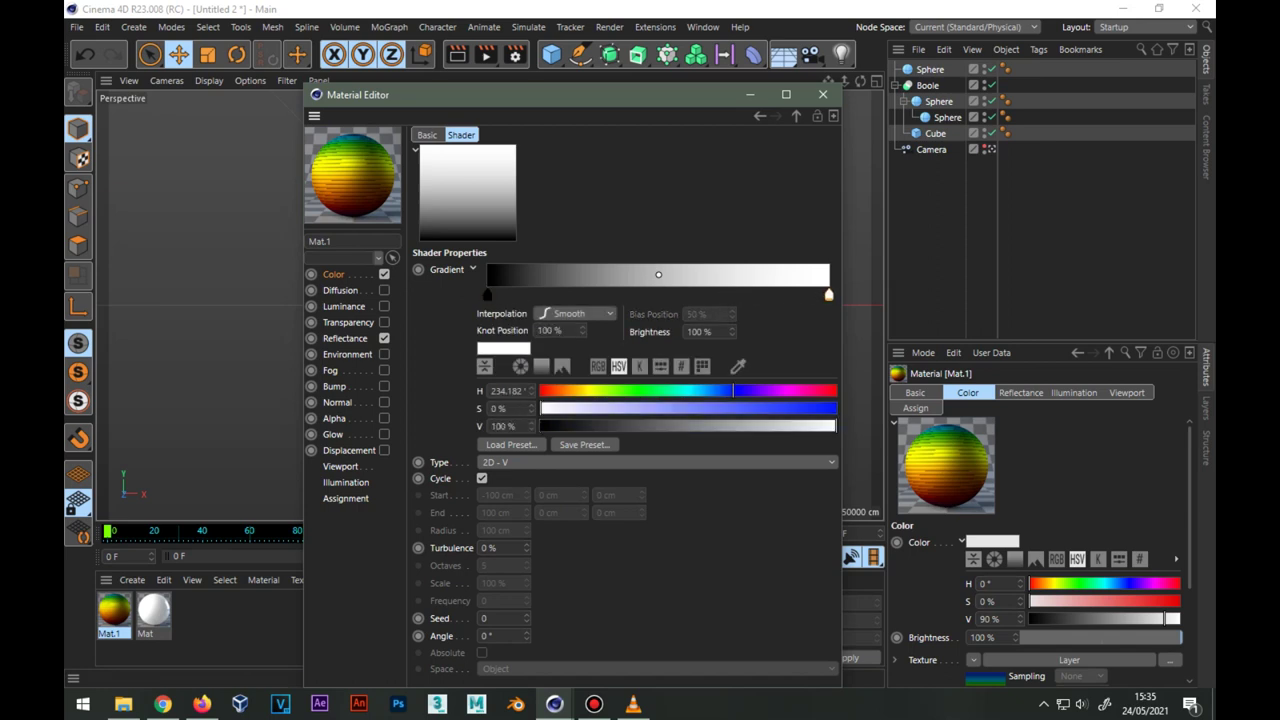
{"action": "left_click", "coordinate": [796, 115]}
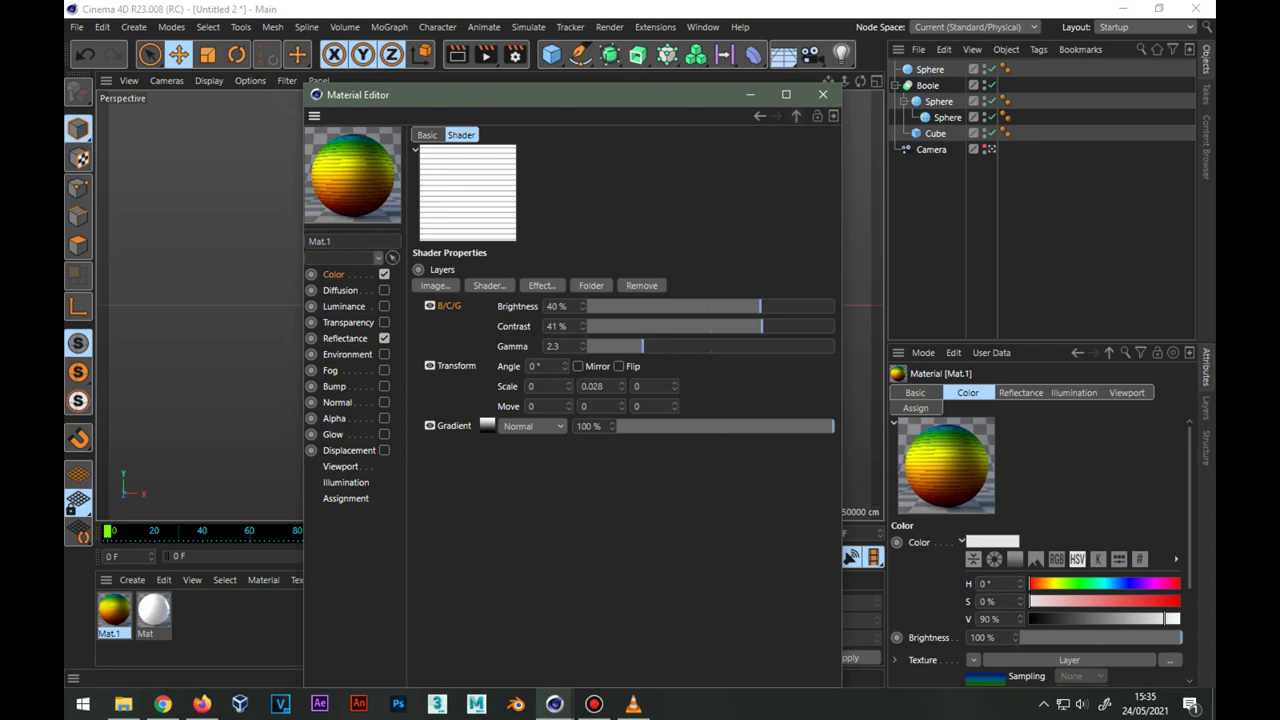
Edit the stripe scale value in the Transform layer.
{"action": "left_click", "coordinate": [541, 285]}
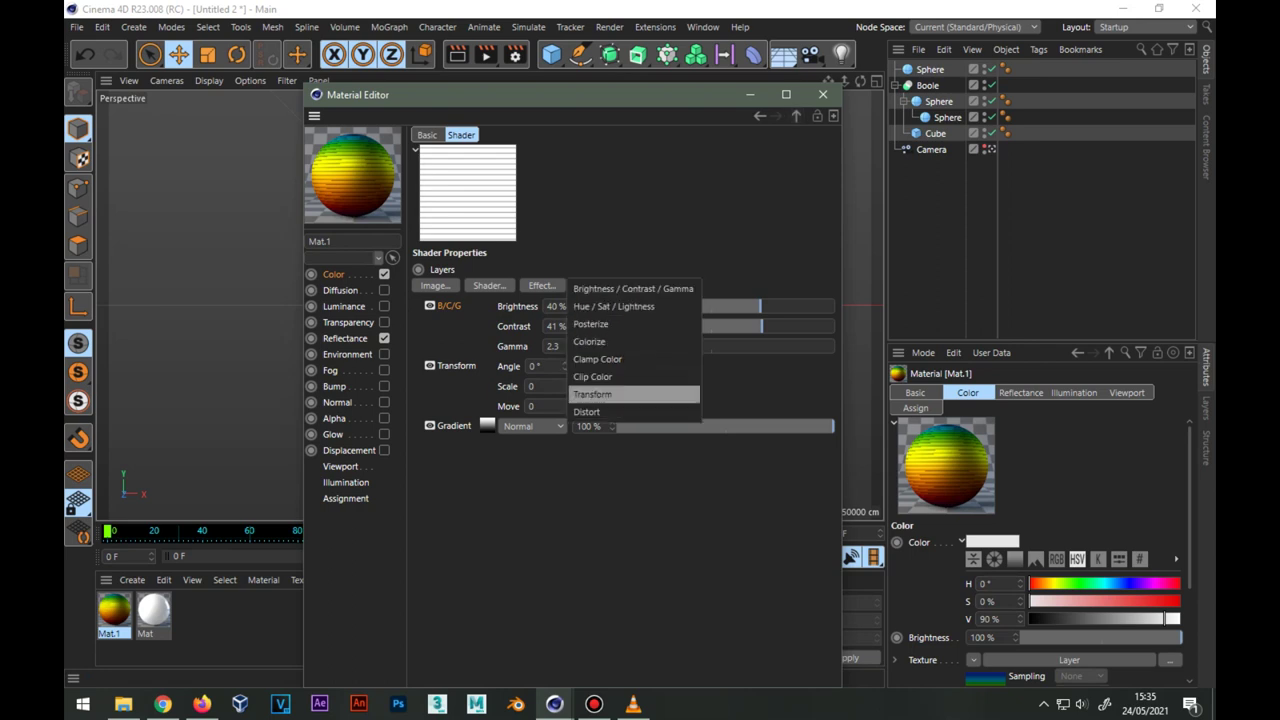
{"action": "key", "text": "Escape"}
{"action": "left_click", "coordinate": [456, 366]}
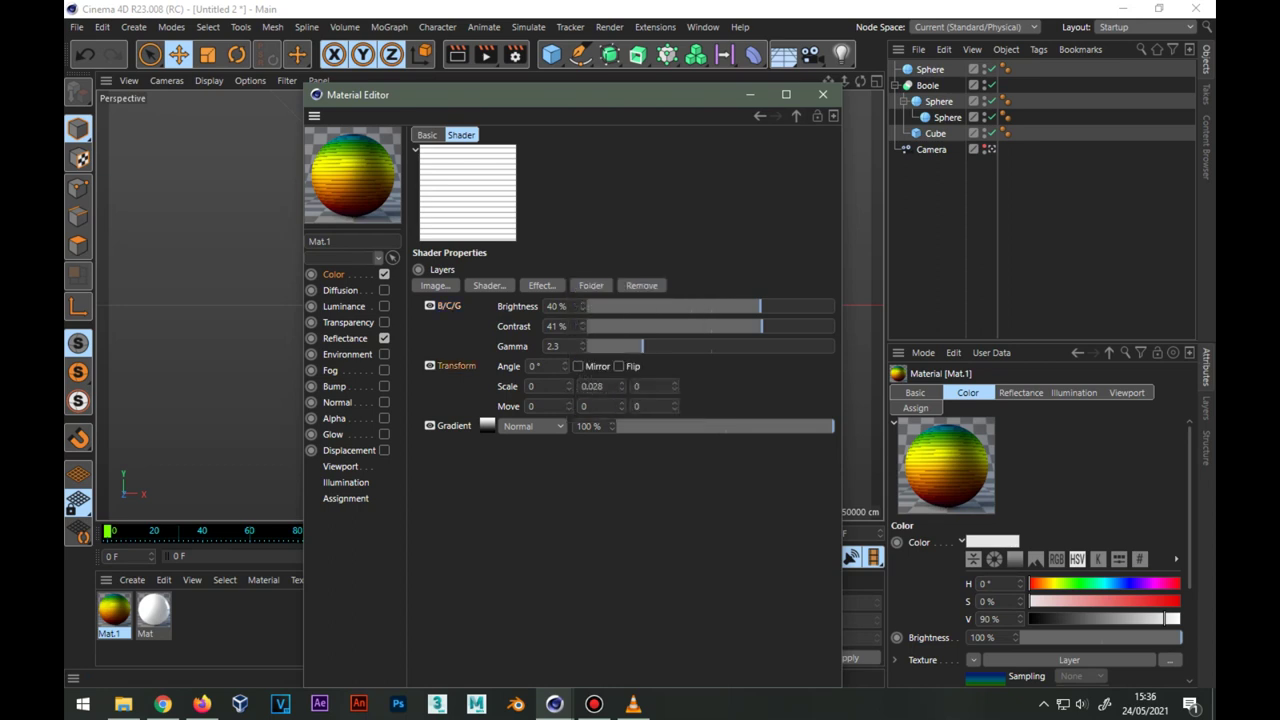
{"action": "left_click", "coordinate": [592, 386]}
{"action": "type", "text": "0"}
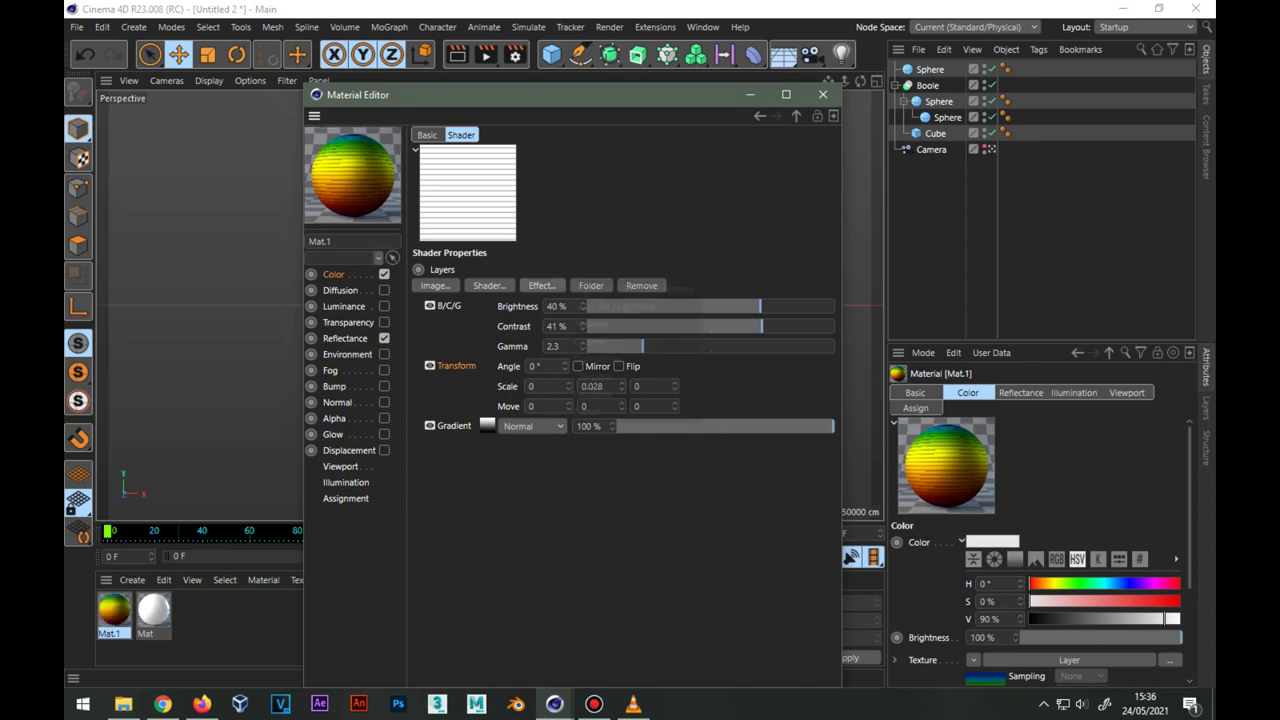
Enter Brightness 40%, Contrast 42% and Gamma 2.3 in the B/C/G effect.
{"action": "left_click", "coordinate": [541, 285]}
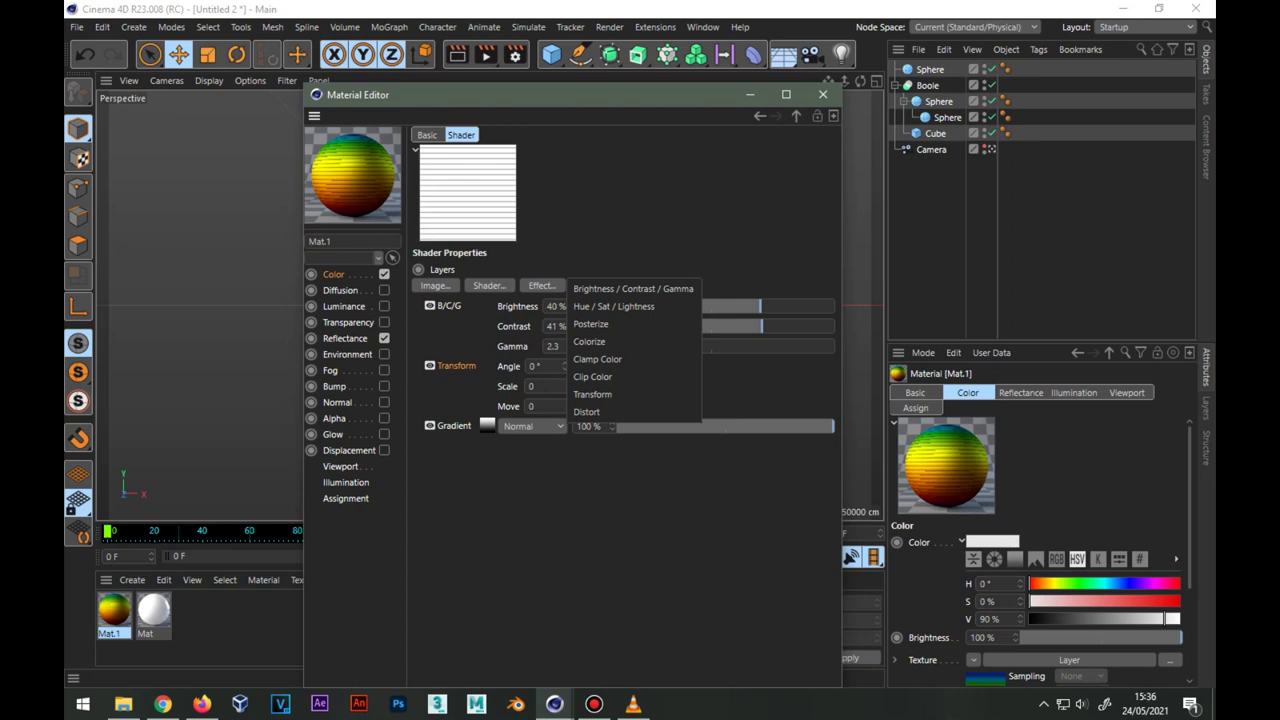
{"action": "key", "text": "Escape"}
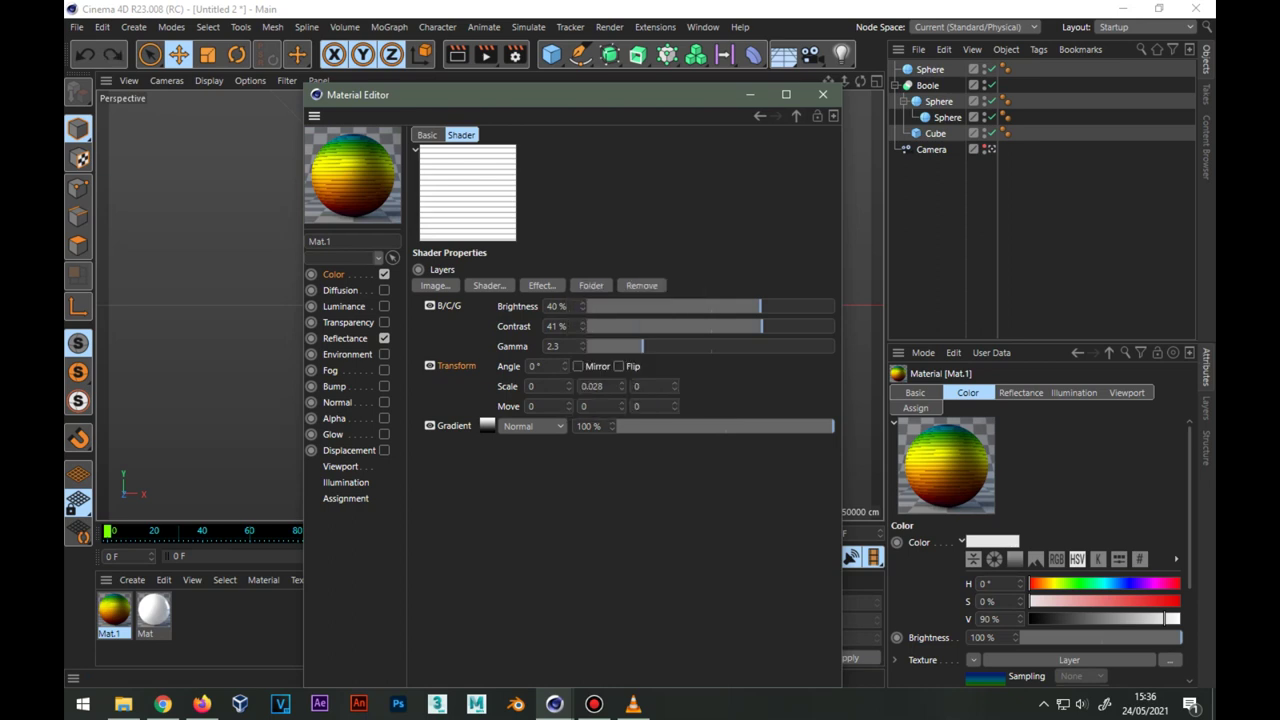
{"action": "double_click", "coordinate": [553, 306]}
{"action": "type", "text": "4"}
{"action": "key", "text": "Tab"}
{"action": "type", "text": "42"}
{"action": "key", "text": "Tab"}
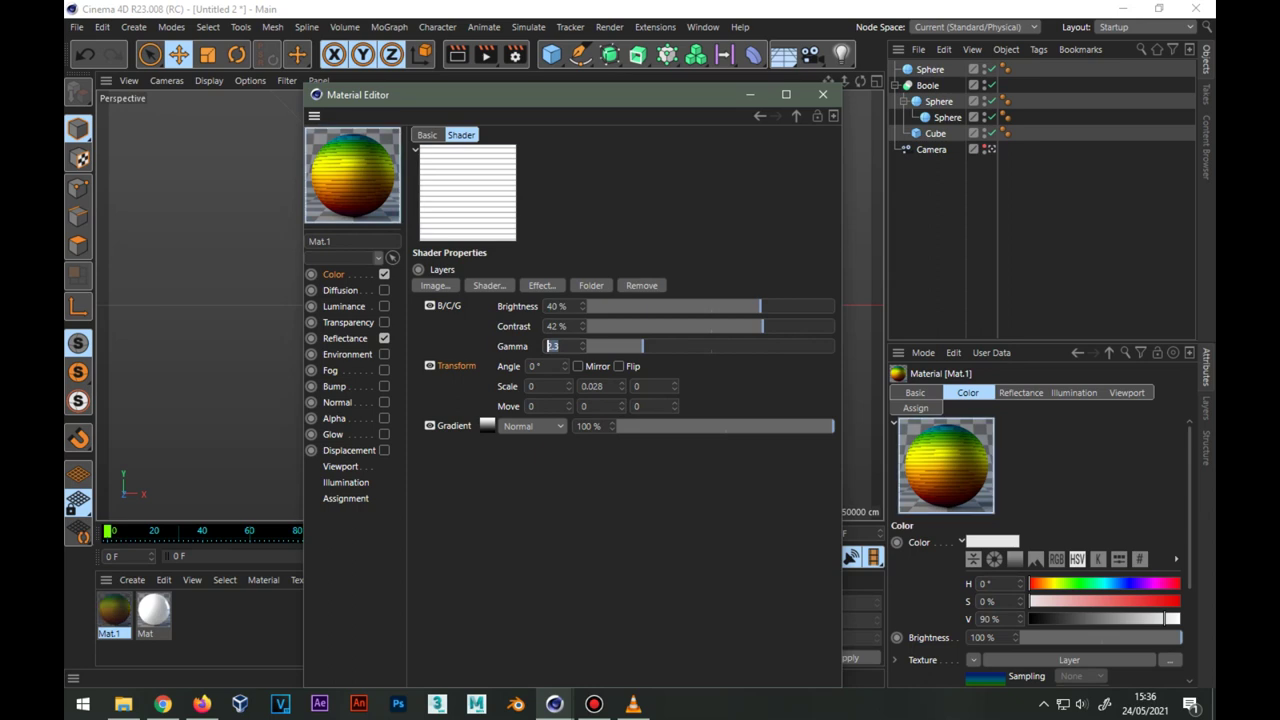
{"action": "type", "text": "2.3"}
{"action": "key", "text": "Return"}
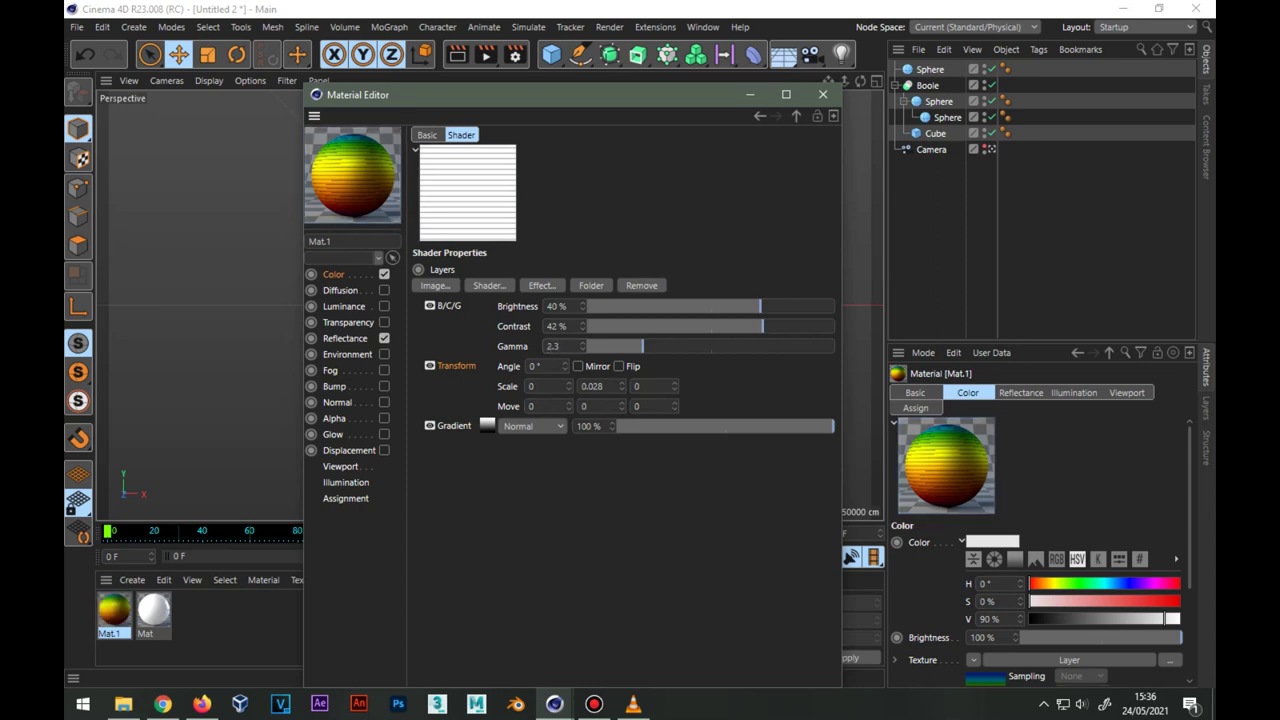
Return to the top layer list and open Mat.1's Reflectance settings.
{"action": "left_click", "coordinate": [796, 116]}
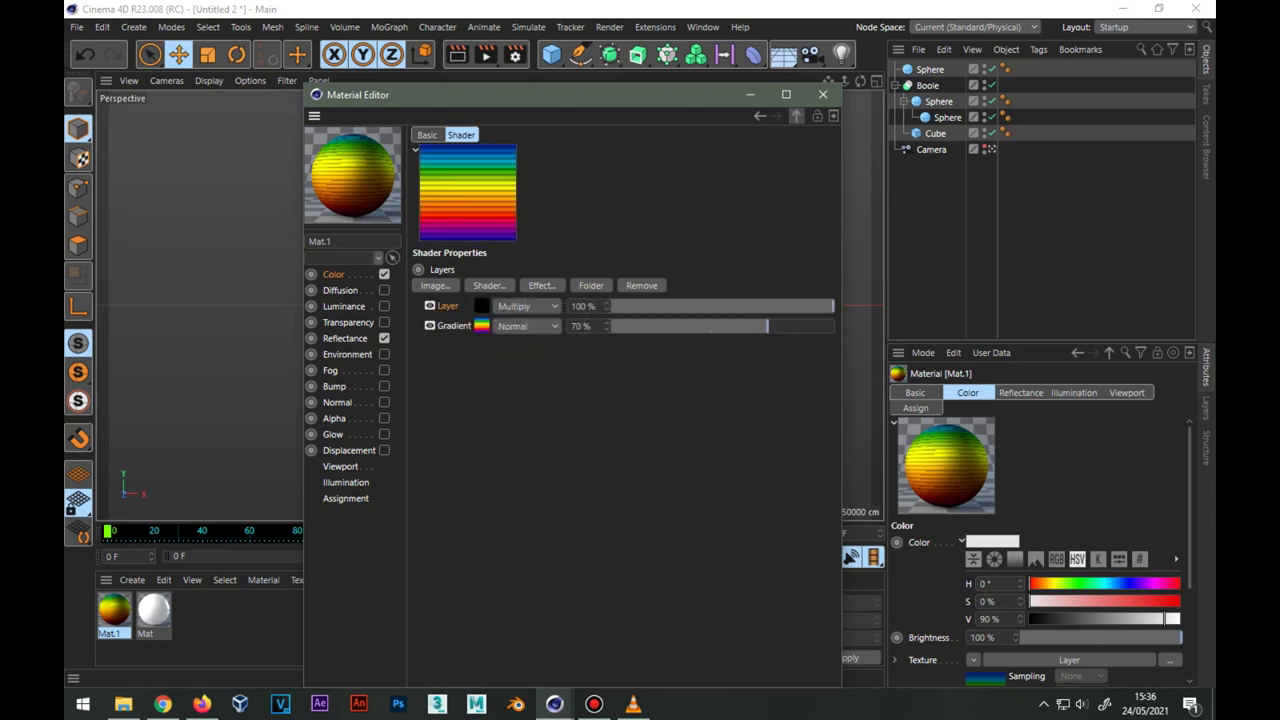
{"action": "left_click", "coordinate": [796, 116]}
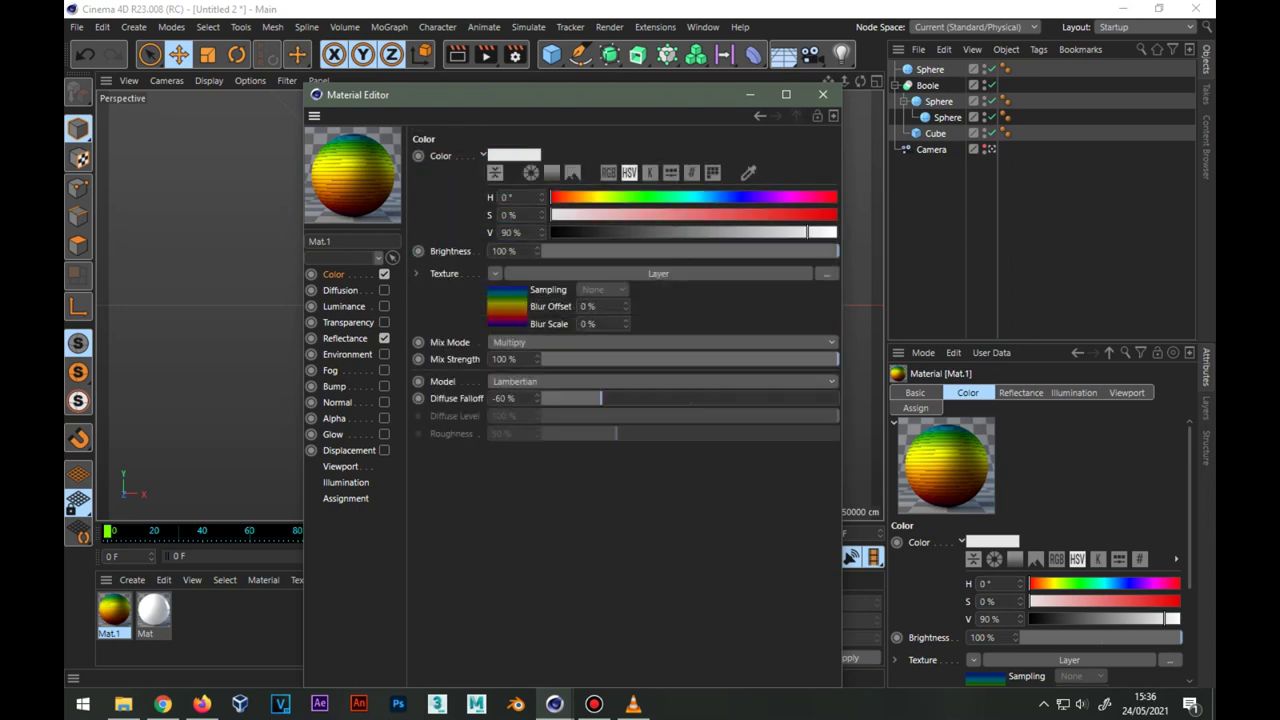
{"action": "left_click", "coordinate": [345, 338]}
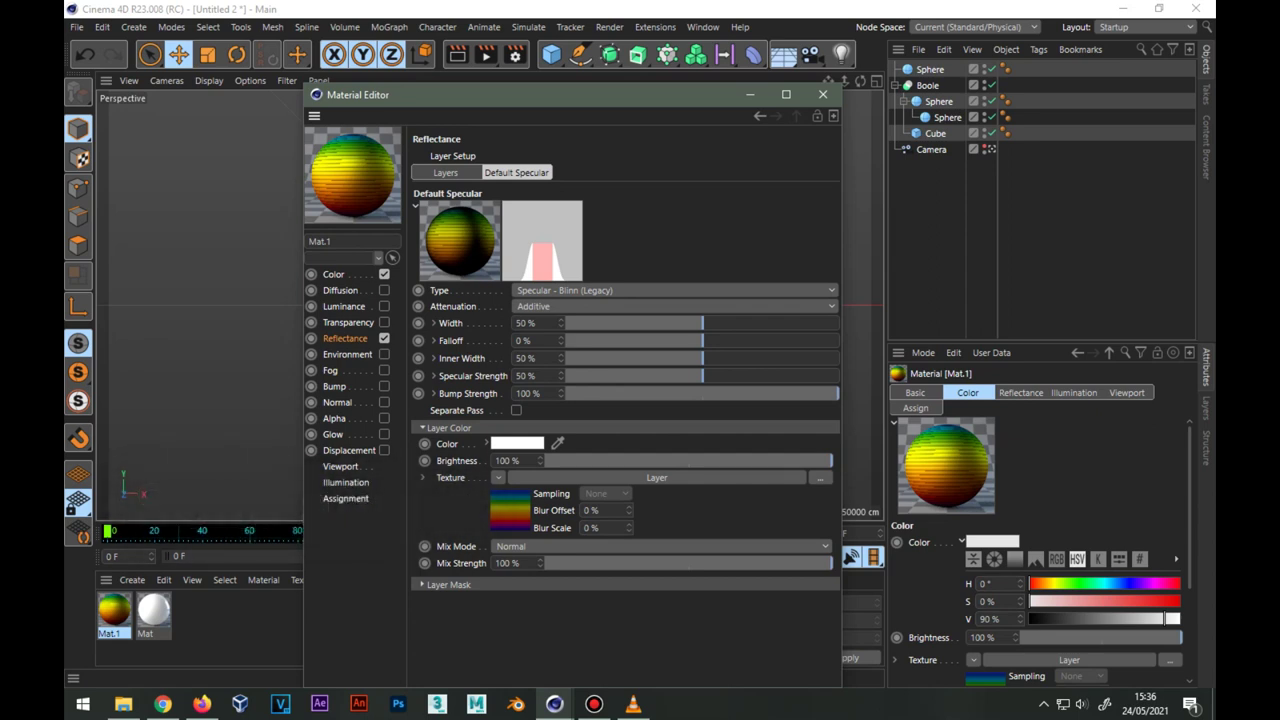
{"action": "left_click", "coordinate": [675, 290]}
{"action": "left_click", "coordinate": [675, 306]}
{"action": "left_click", "coordinate": [534, 323]}
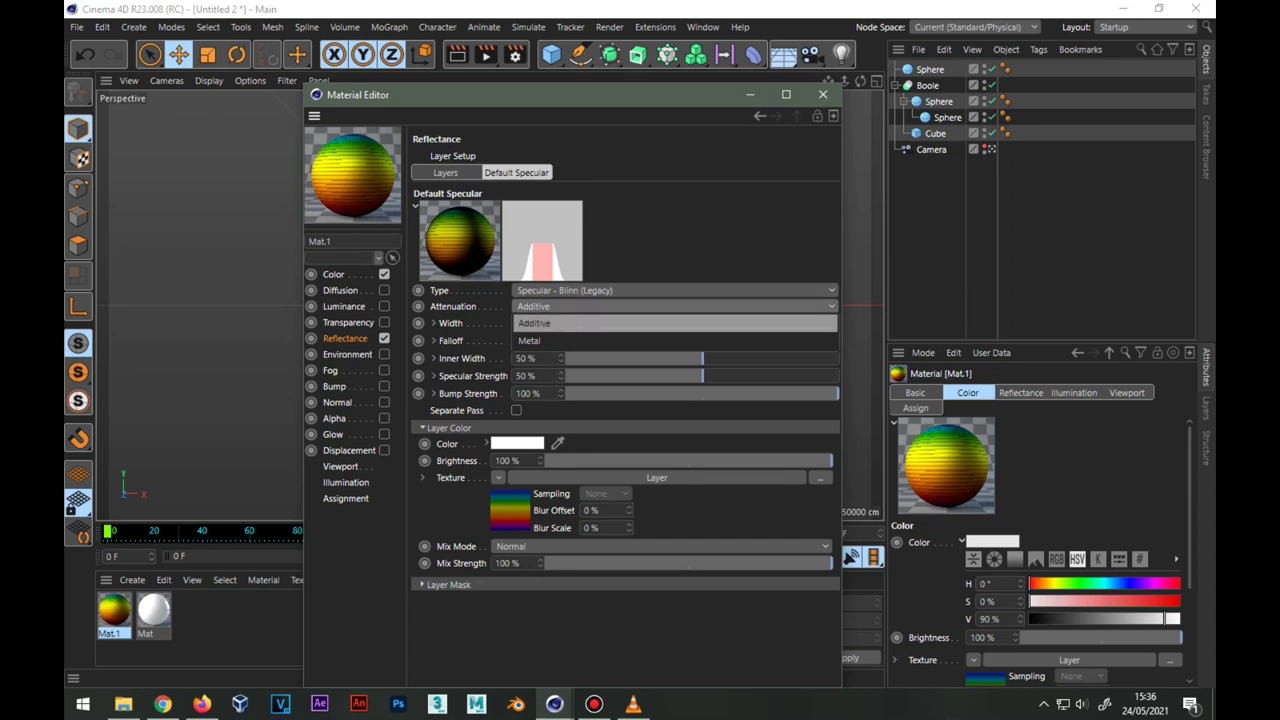
{"action": "left_click", "coordinate": [525, 323]}
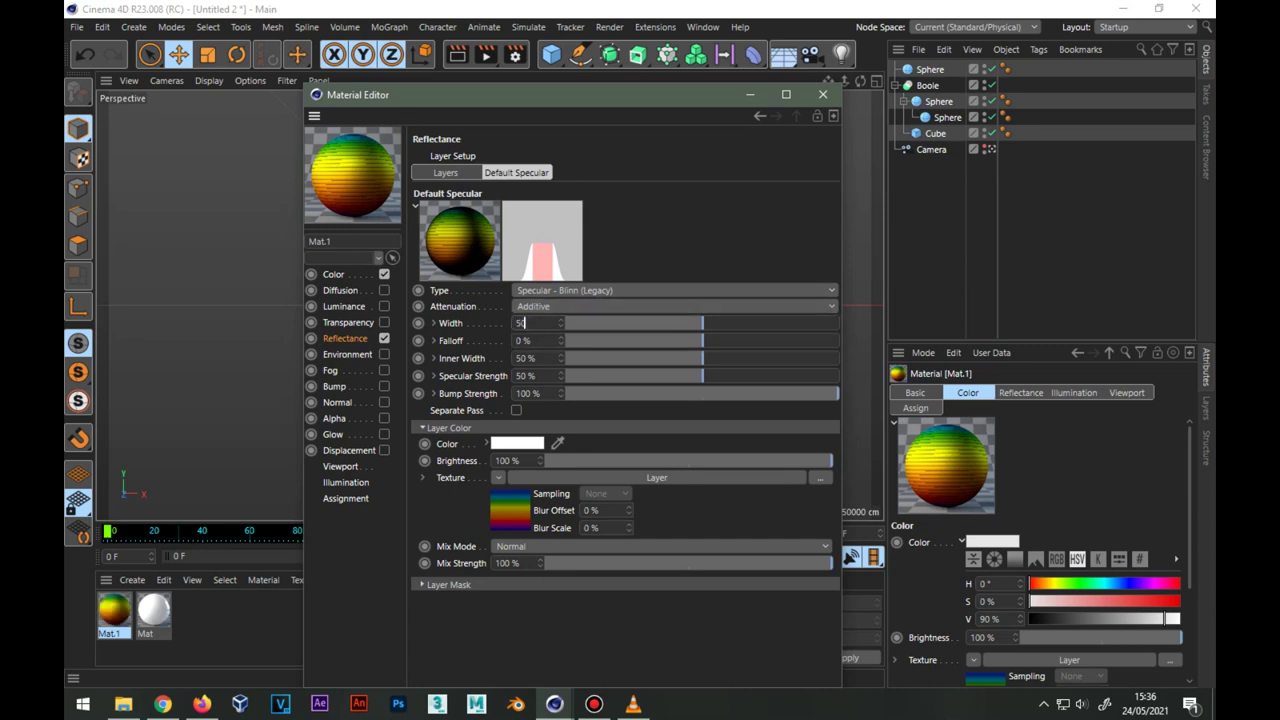
Set Specular Strength to 50% and close the Material Editor.
{"action": "left_click", "coordinate": [525, 375]}
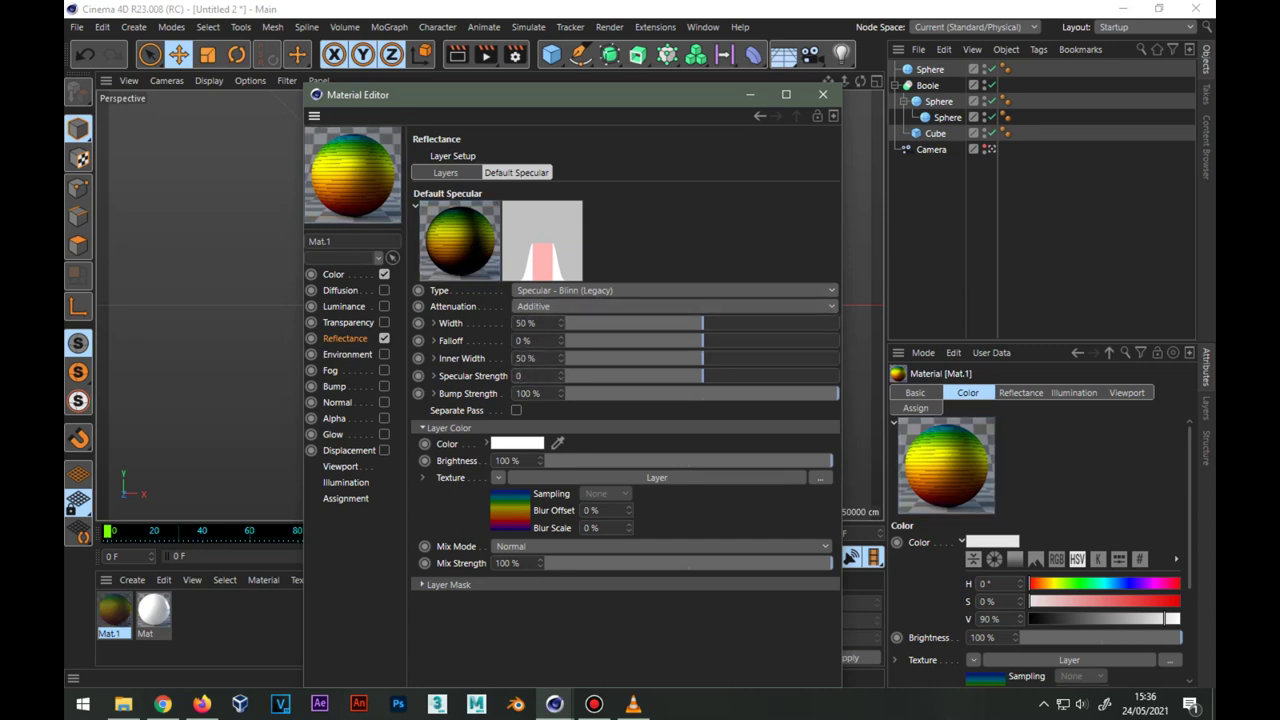
{"action": "type", "text": "50"}
{"action": "key", "text": "Return"}
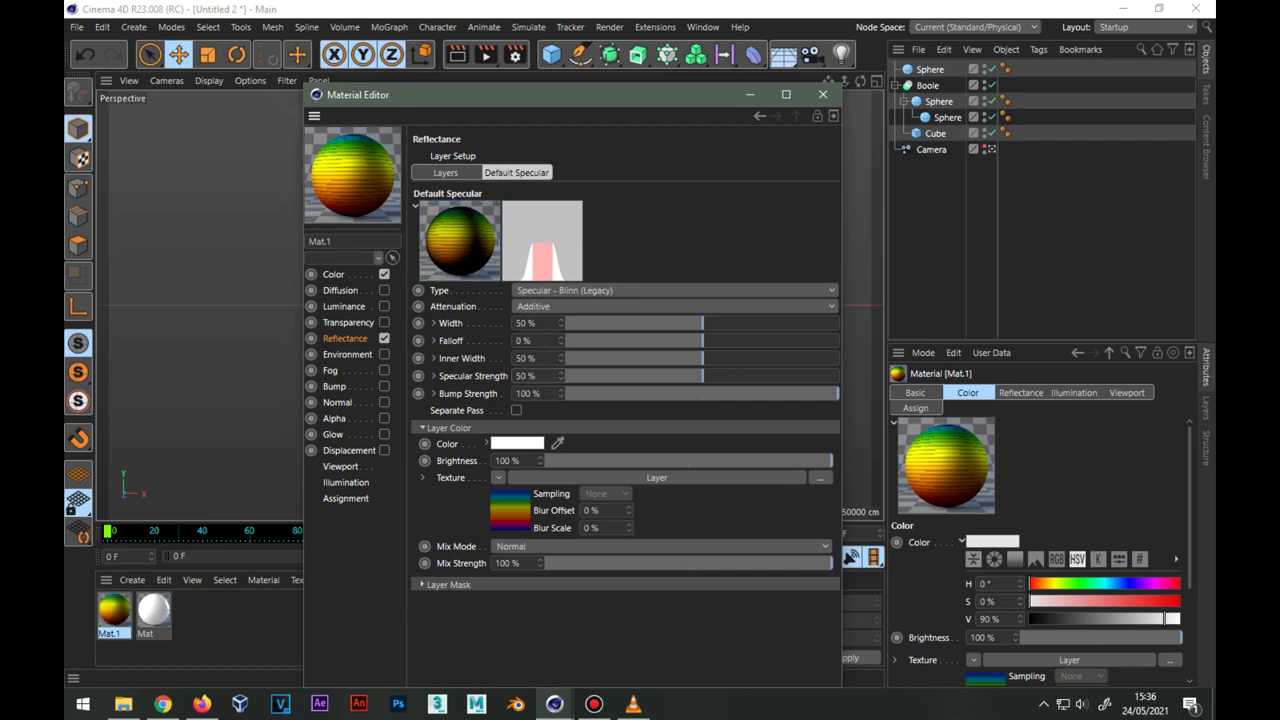
{"action": "left_click", "coordinate": [822, 94]}
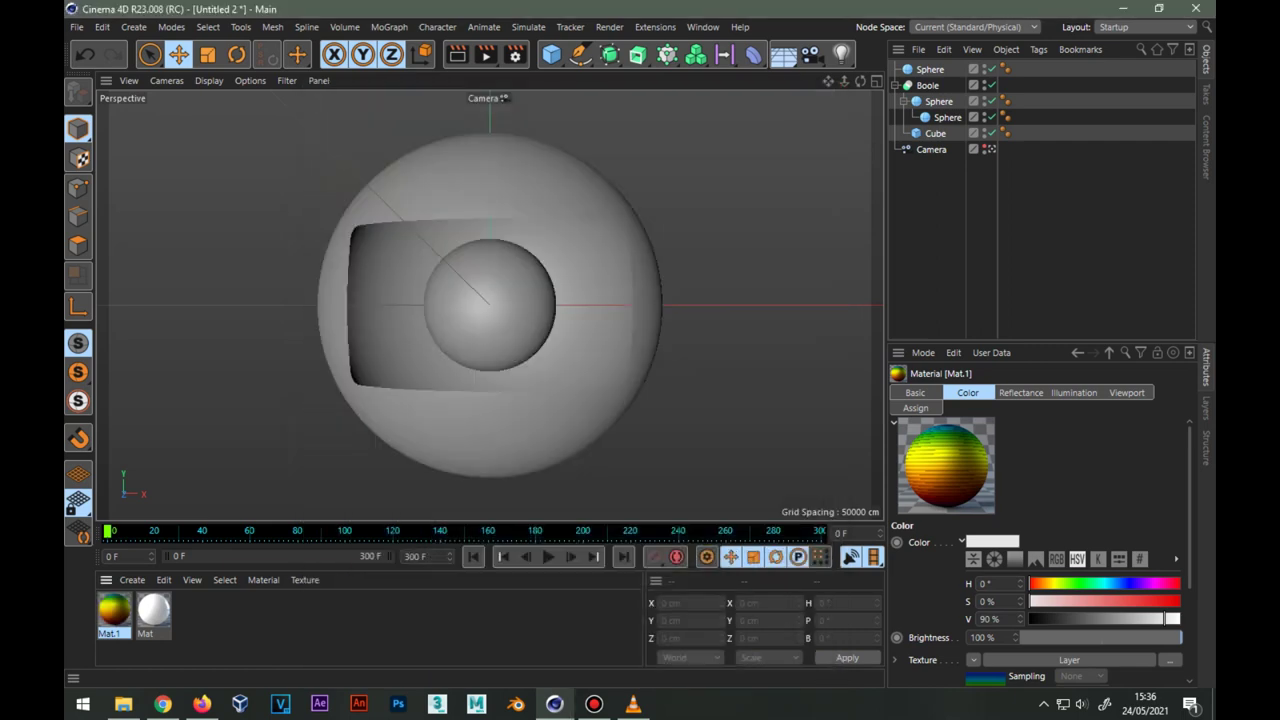
Apply Mat.1 to the inner sphere with a Length V of 45%.
{"action": "left_click_drag", "start_coordinate": [114, 608], "coordinate": [947, 117]}
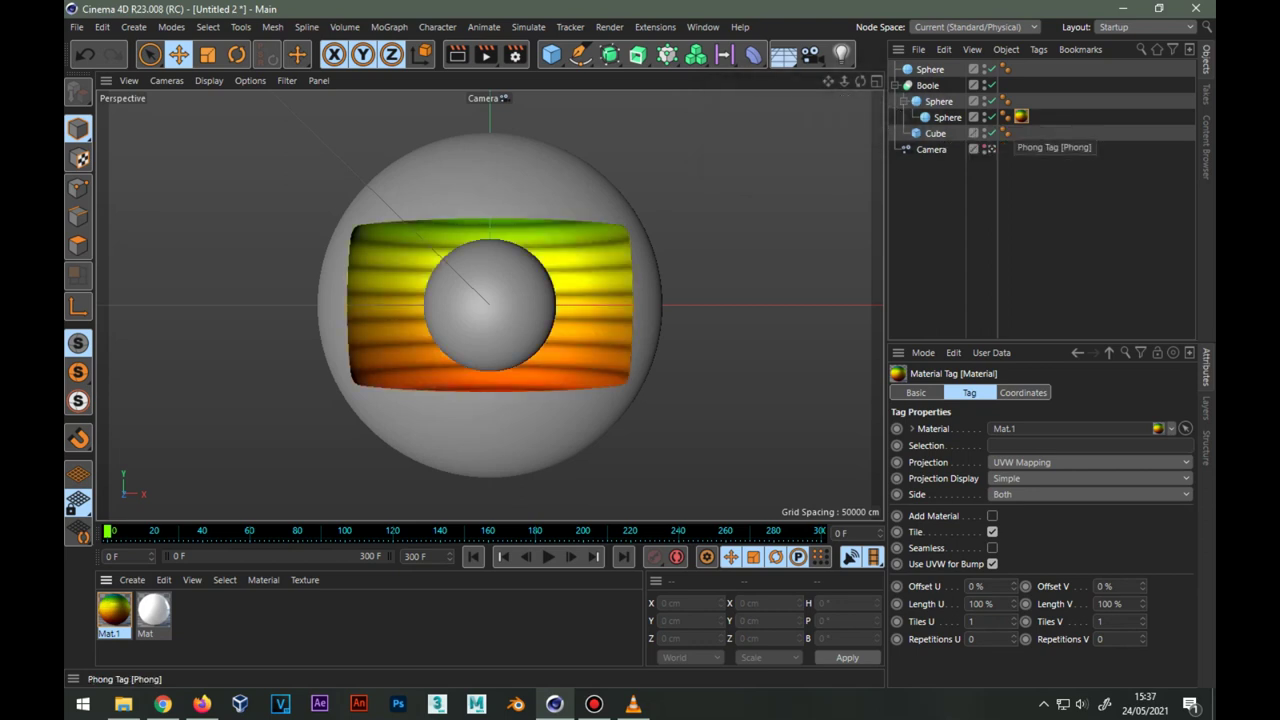
{"action": "type", "text": "45"}
{"action": "key", "text": "Return"}
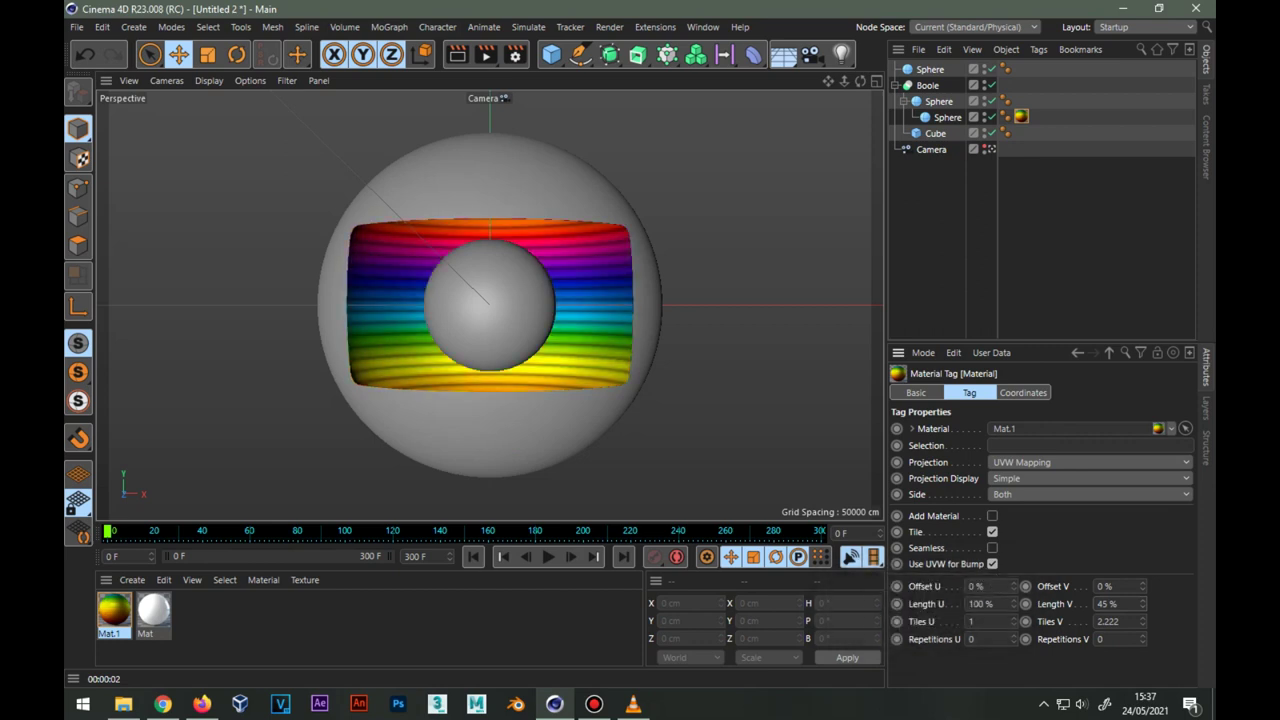
Switch the material tag's projection from UVW Mapping to Spherical.
{"action": "left_click", "coordinate": [1090, 462]}
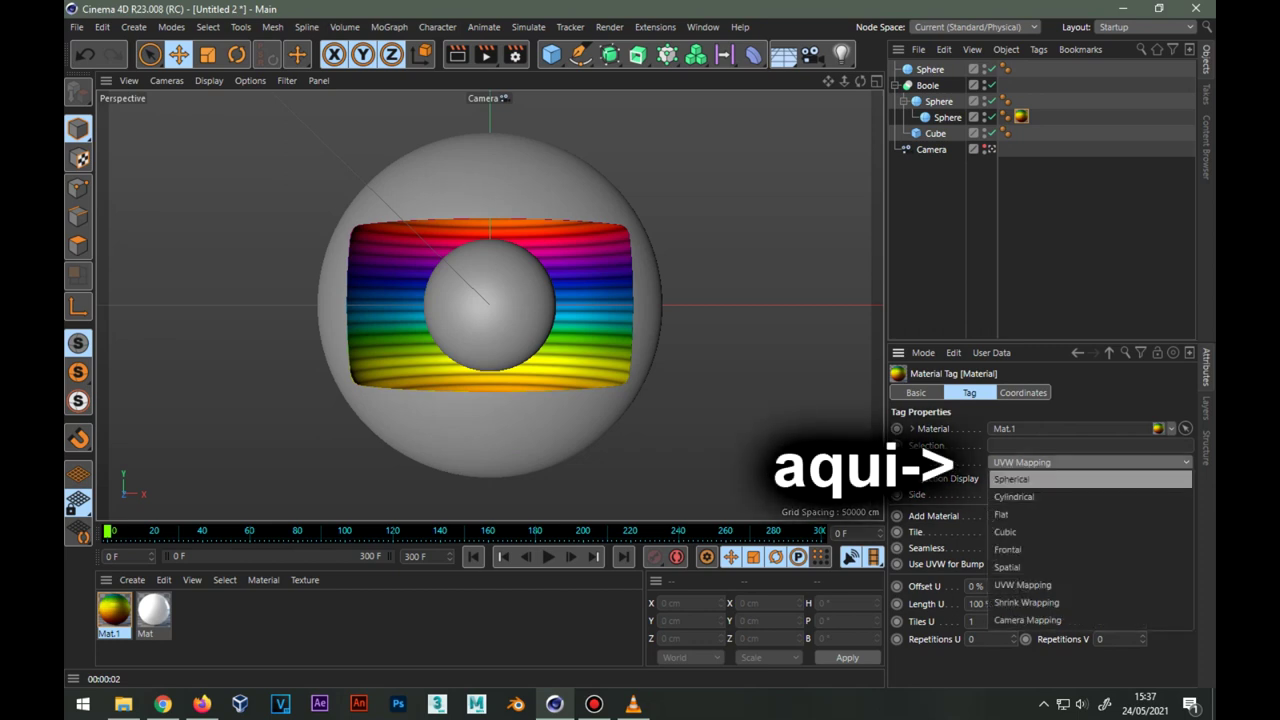
{"action": "left_click", "coordinate": [1040, 478]}
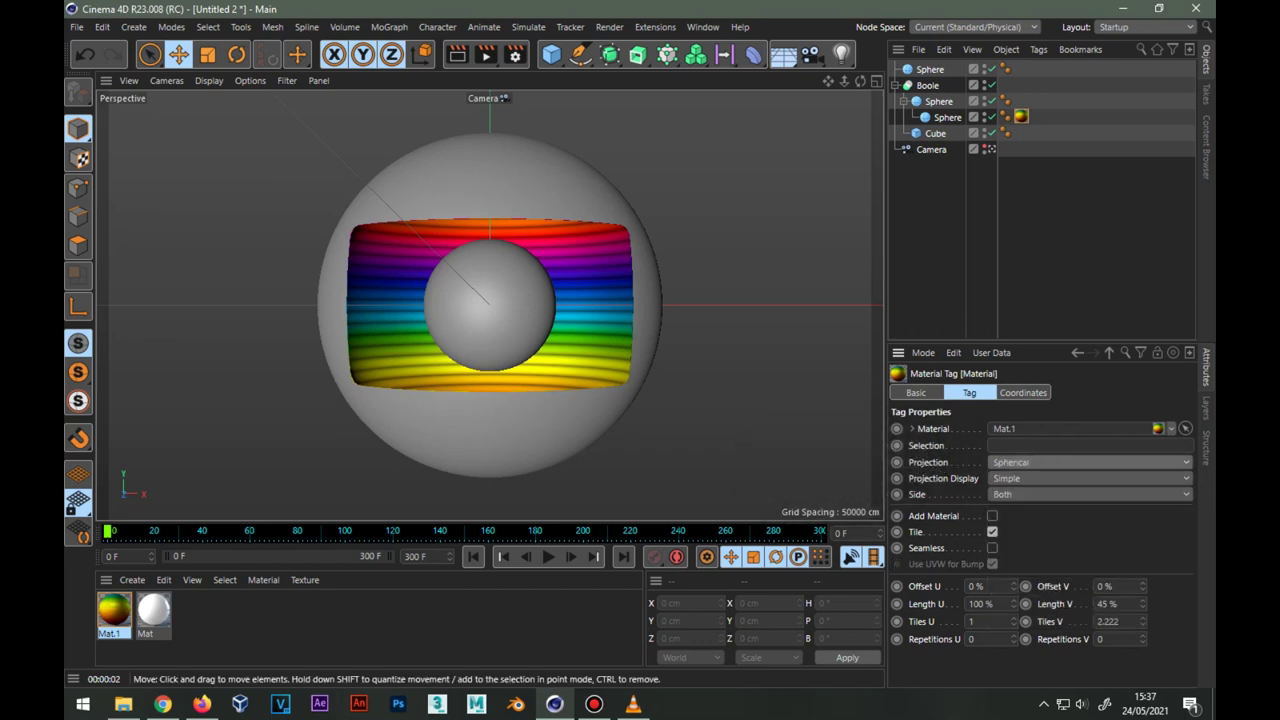
{"action": "double_click", "coordinate": [153, 610]}
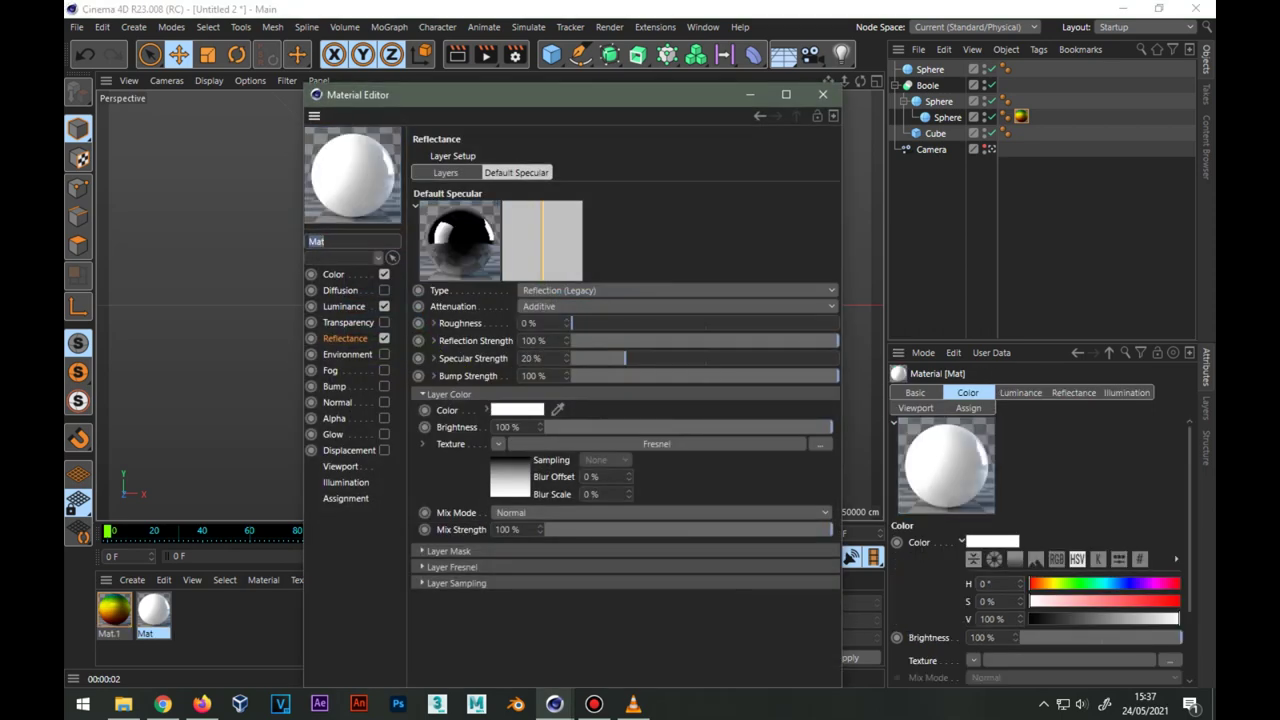
{"action": "left_click", "coordinate": [333, 274]}
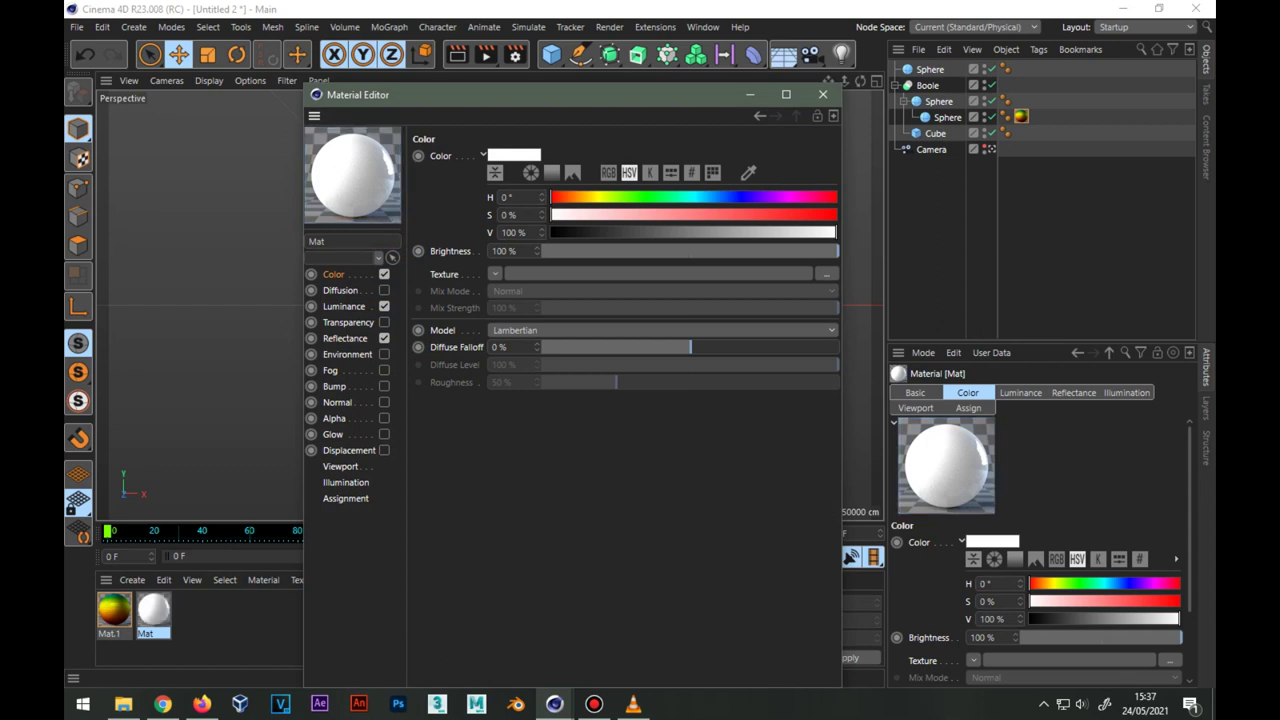
{"action": "left_click", "coordinate": [344, 306]}
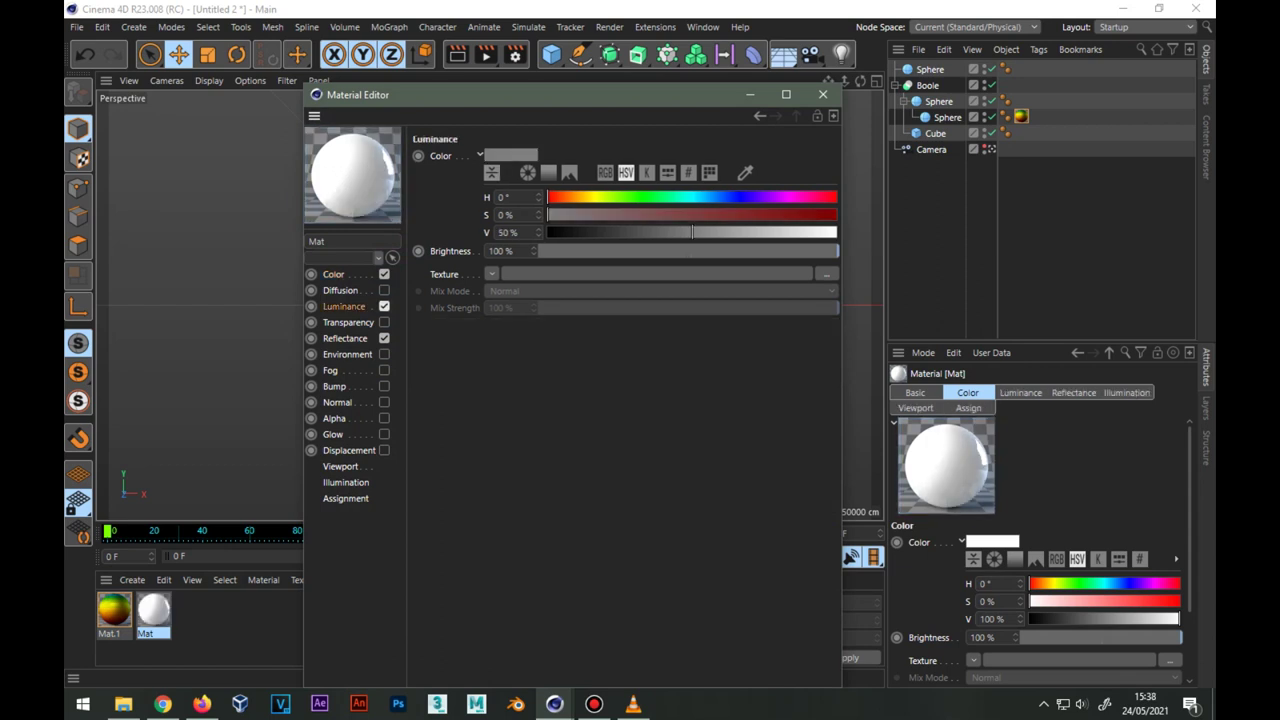
{"action": "double_click", "coordinate": [508, 232]}
{"action": "left_click", "coordinate": [345, 338]}
{"action": "left_click", "coordinate": [676, 290]}
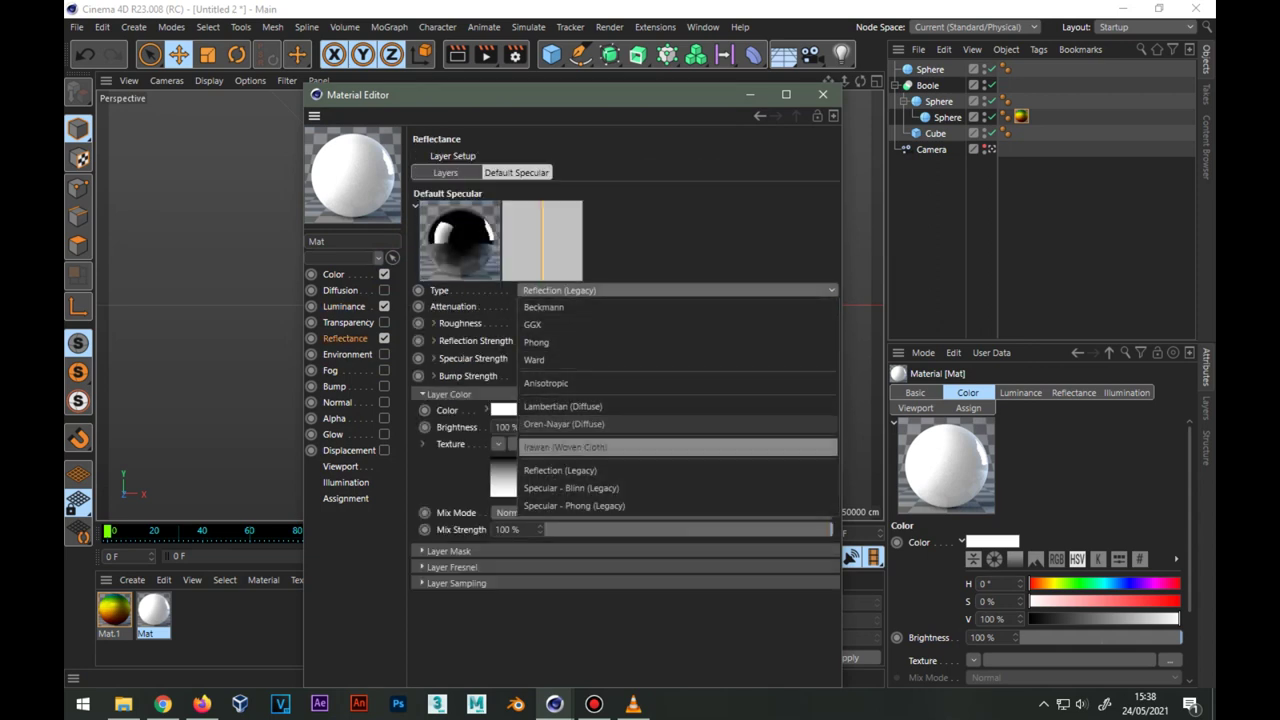
{"action": "key", "text": "Escape"}
{"action": "double_click", "coordinate": [528, 322]}
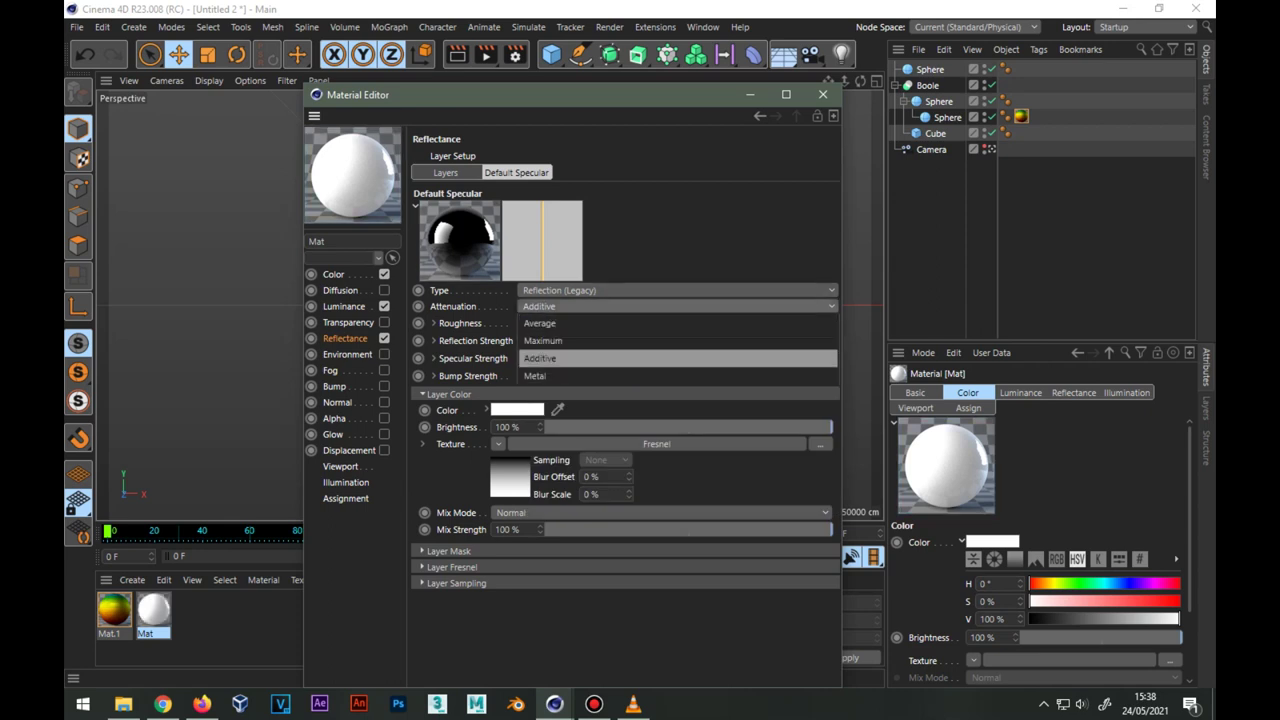
{"action": "key", "text": "Return"}
{"action": "double_click", "coordinate": [528, 322]}
{"action": "double_click", "coordinate": [530, 340]}
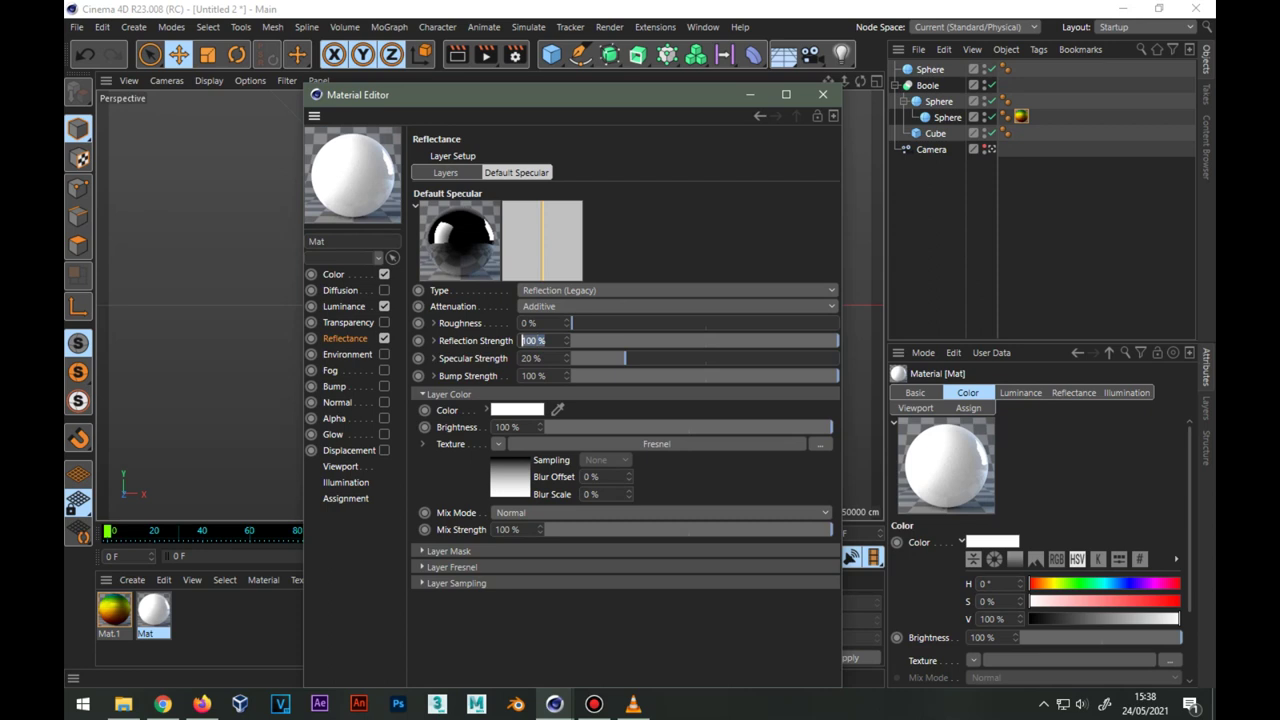
{"action": "type", "text": "1"}
{"action": "type", "text": "20"}
{"action": "left_click", "coordinate": [498, 443]}
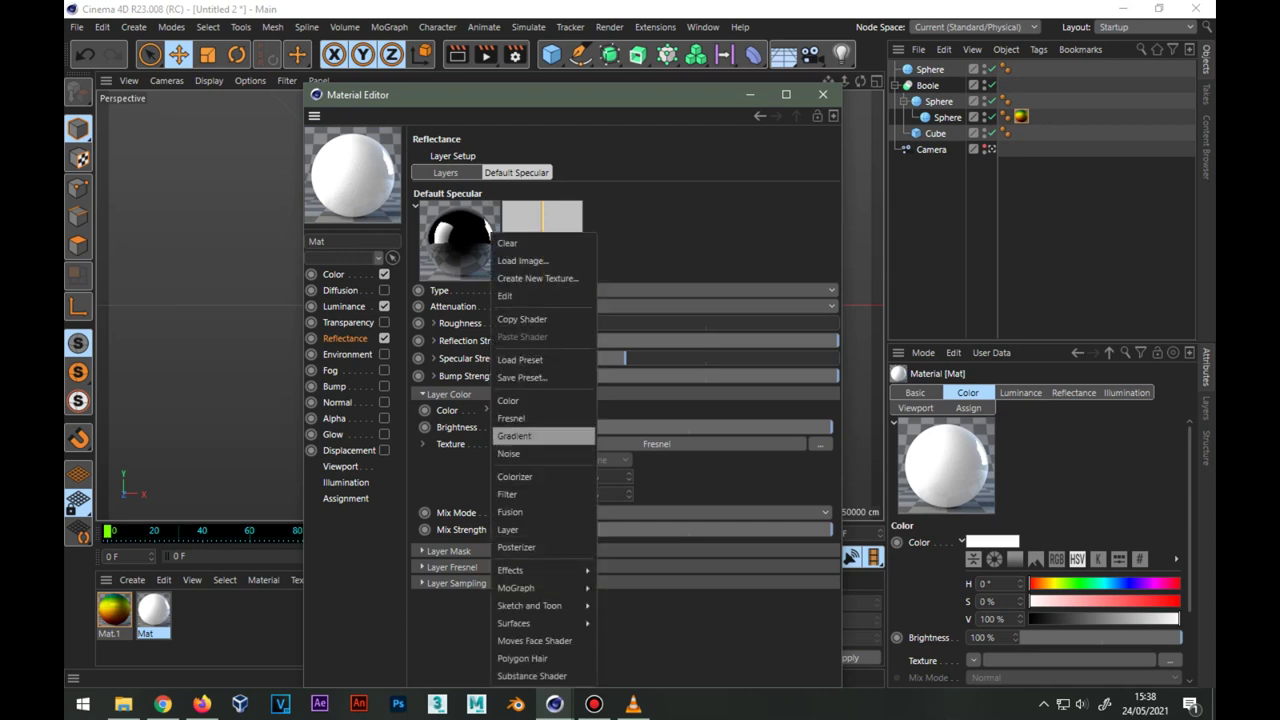
{"action": "left_click", "coordinate": [515, 418]}
{"action": "left_click", "coordinate": [657, 443]}
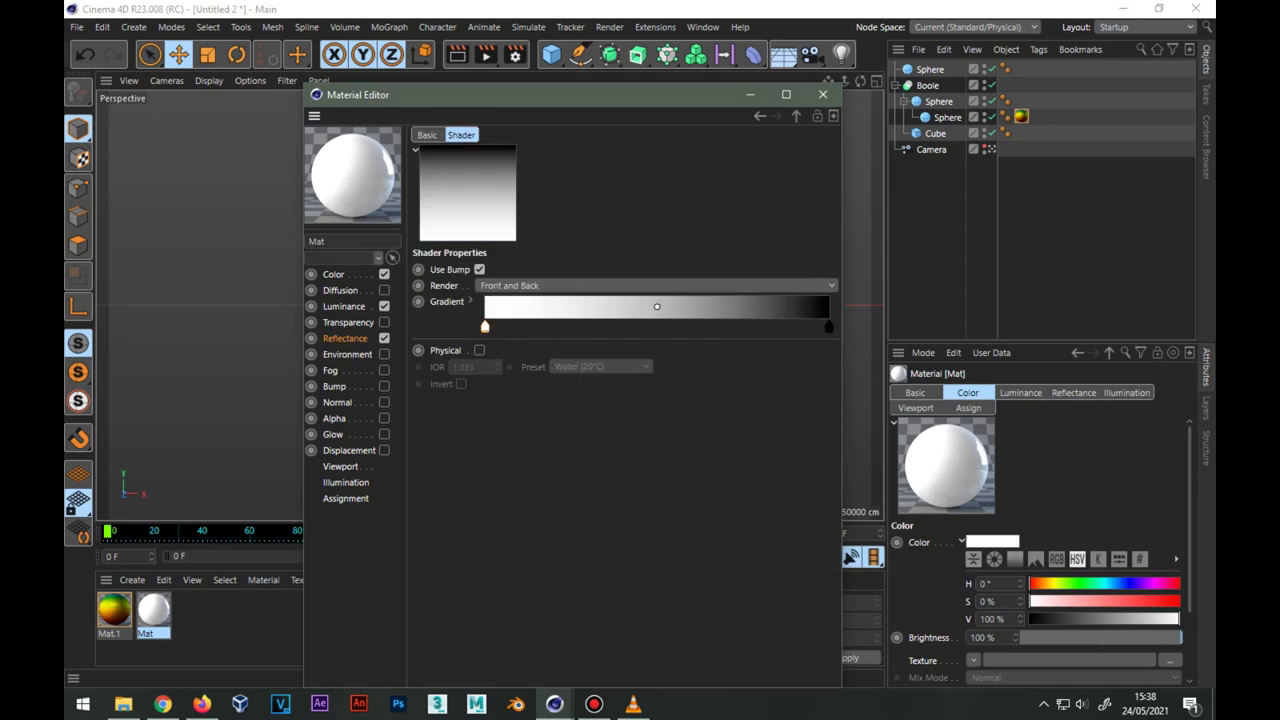
{"action": "left_click", "coordinate": [470, 301]}
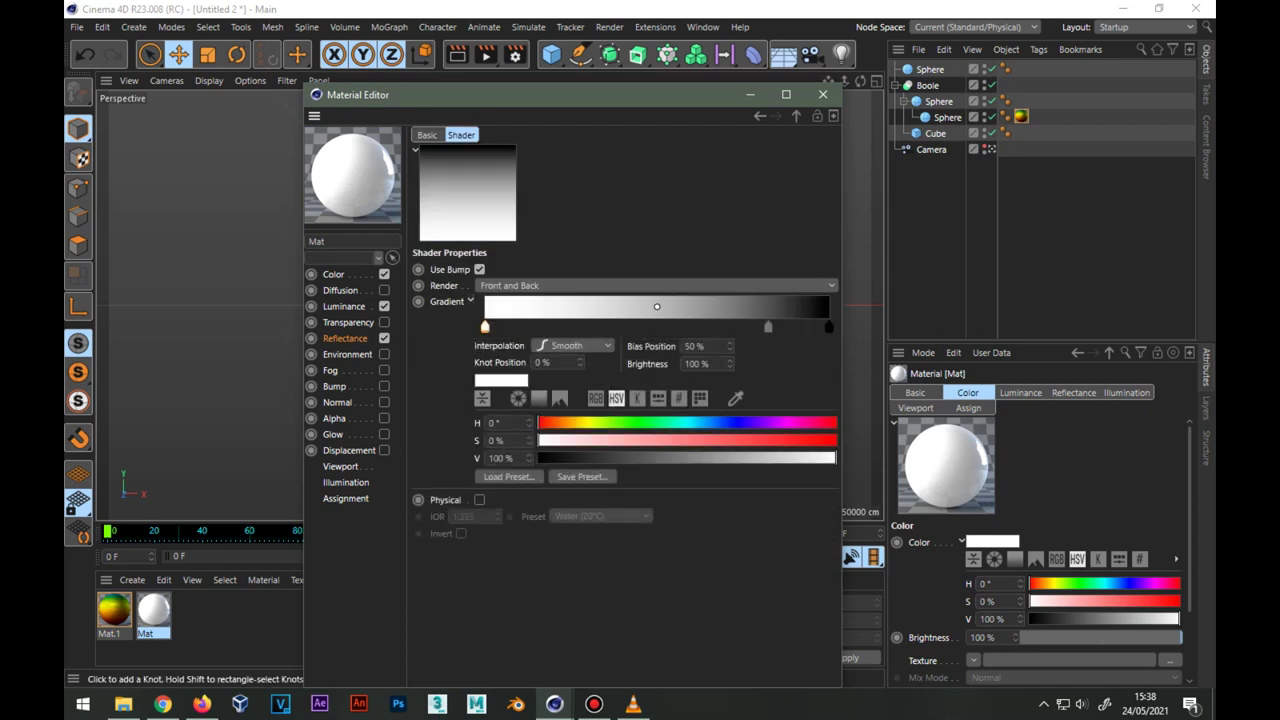
{"action": "left_click", "coordinate": [828, 327]}
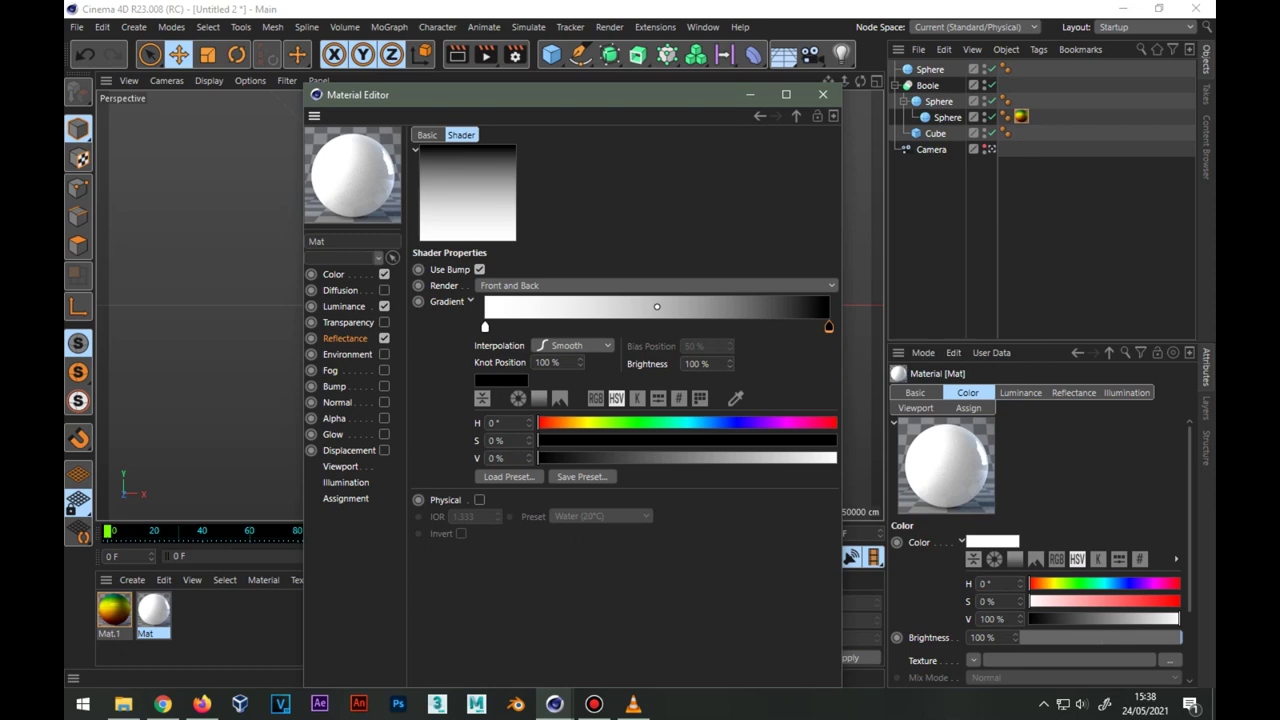
{"action": "left_click", "coordinate": [822, 94]}
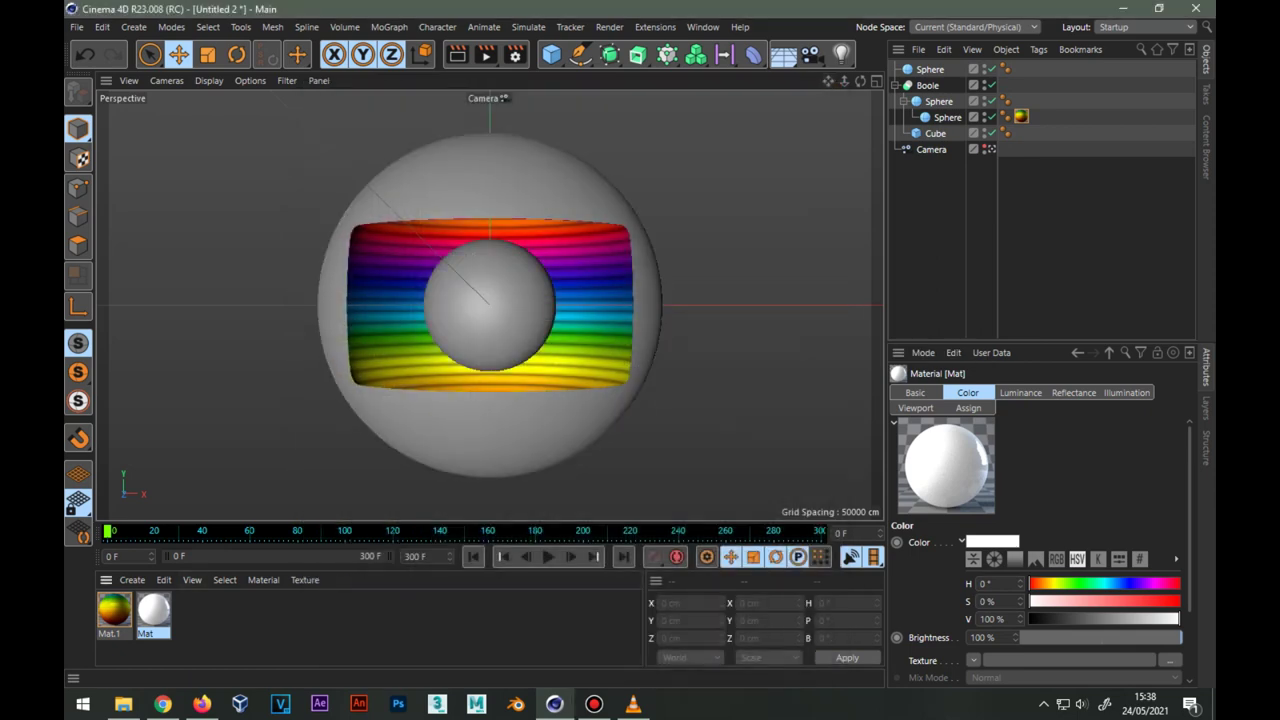
Apply Mat to the Boole sphere and the top sphere, then duplicate it as Mat.2.
{"action": "left_click_drag", "start_coordinate": [153, 608], "coordinate": [1021, 101]}
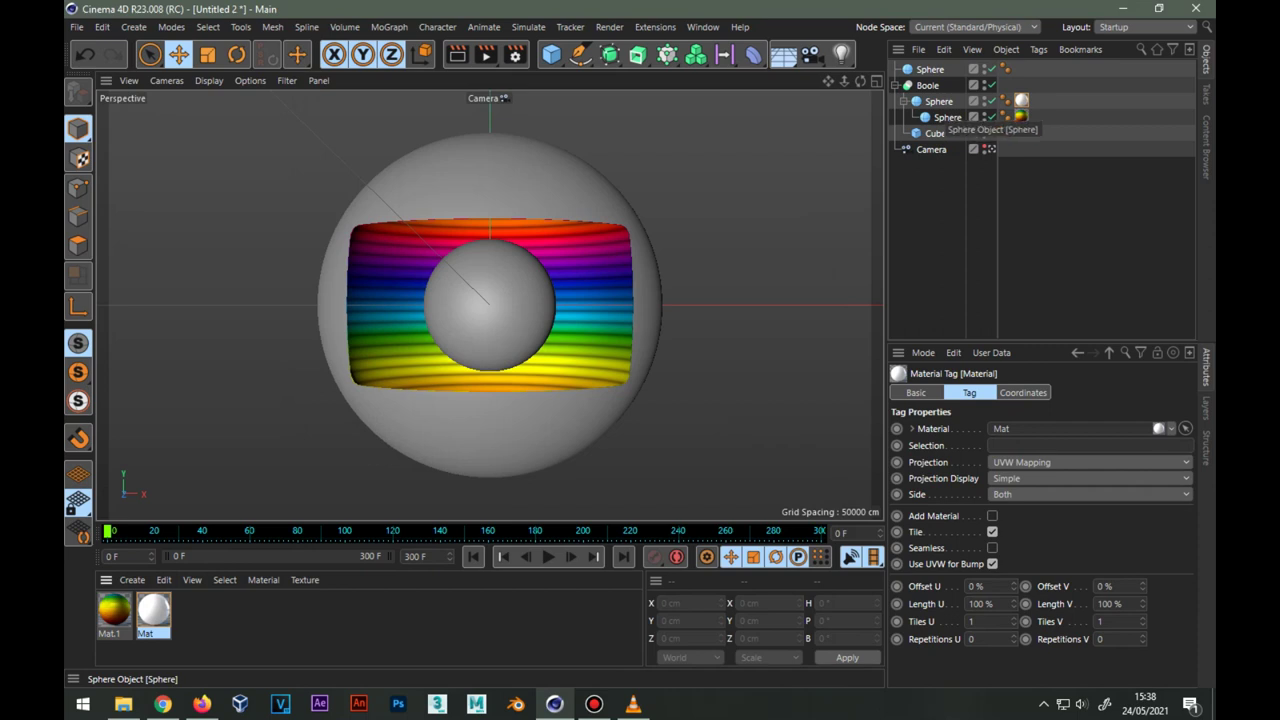
{"action": "left_click_drag", "start_coordinate": [153, 608], "coordinate": [1021, 69]}
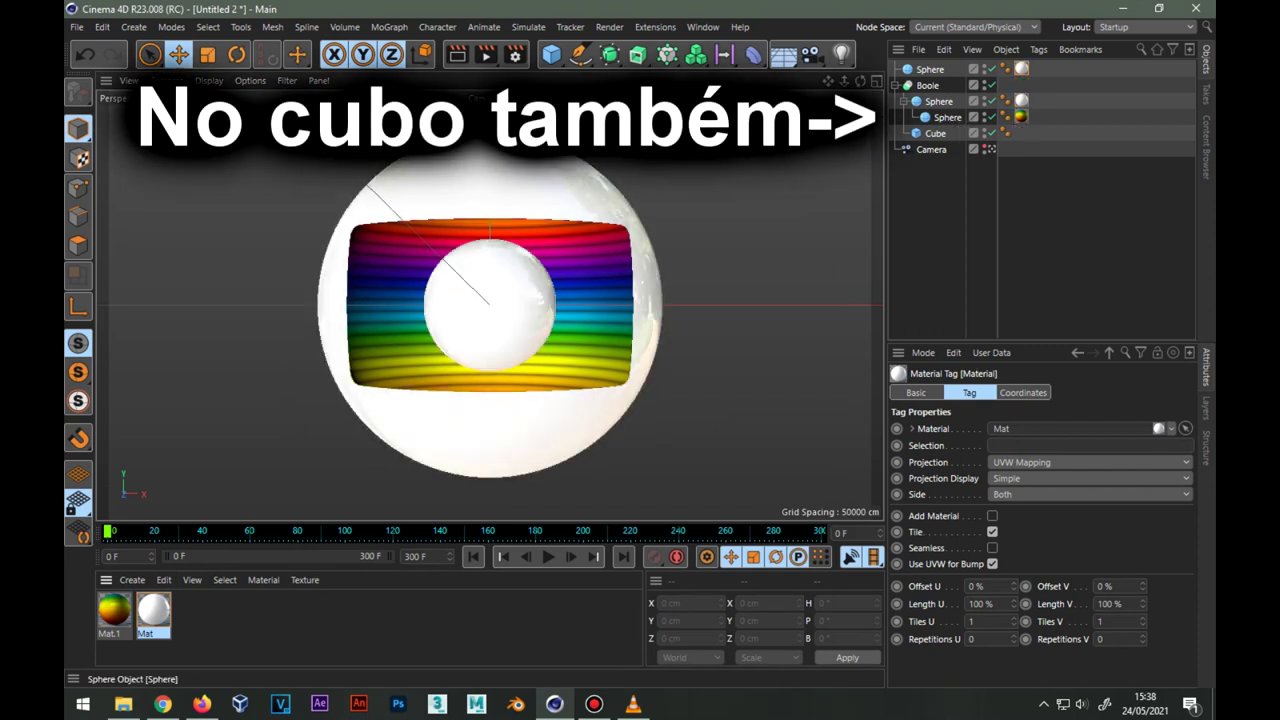
{"action": "key", "text": "ctrl+c"}
{"action": "key", "text": "ctrl+v"}
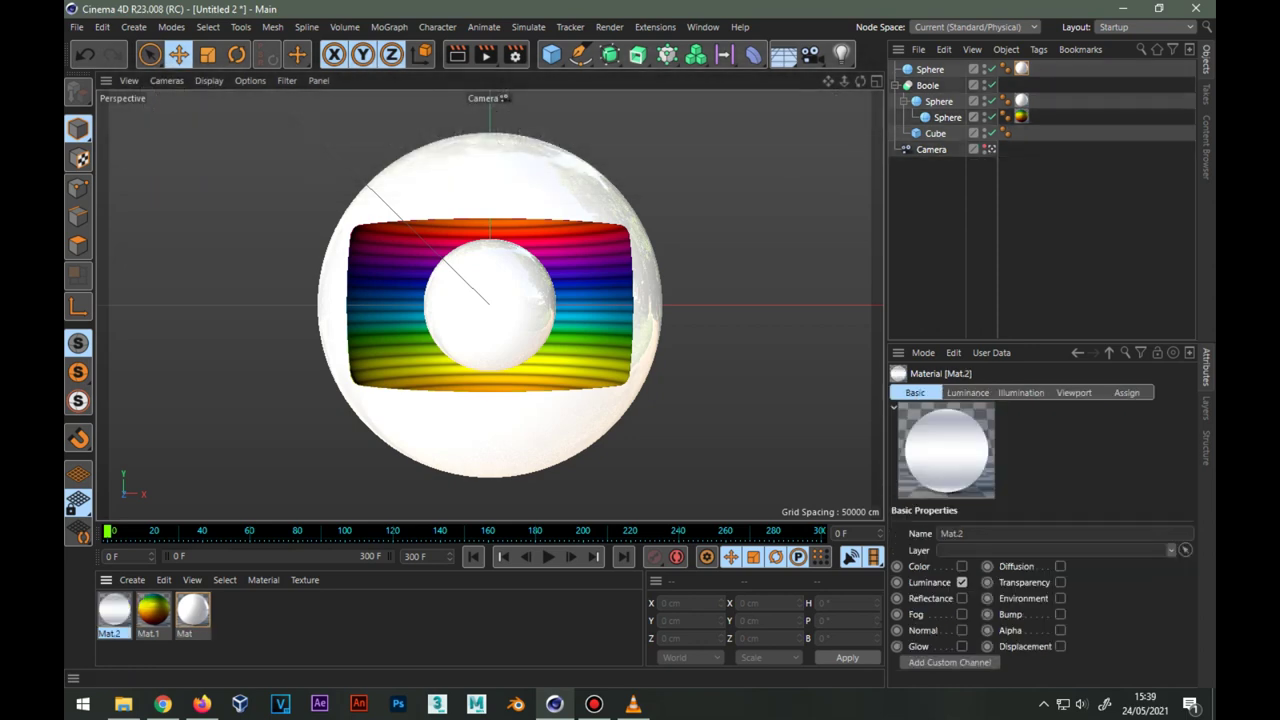
{"action": "double_click", "coordinate": [114, 608]}
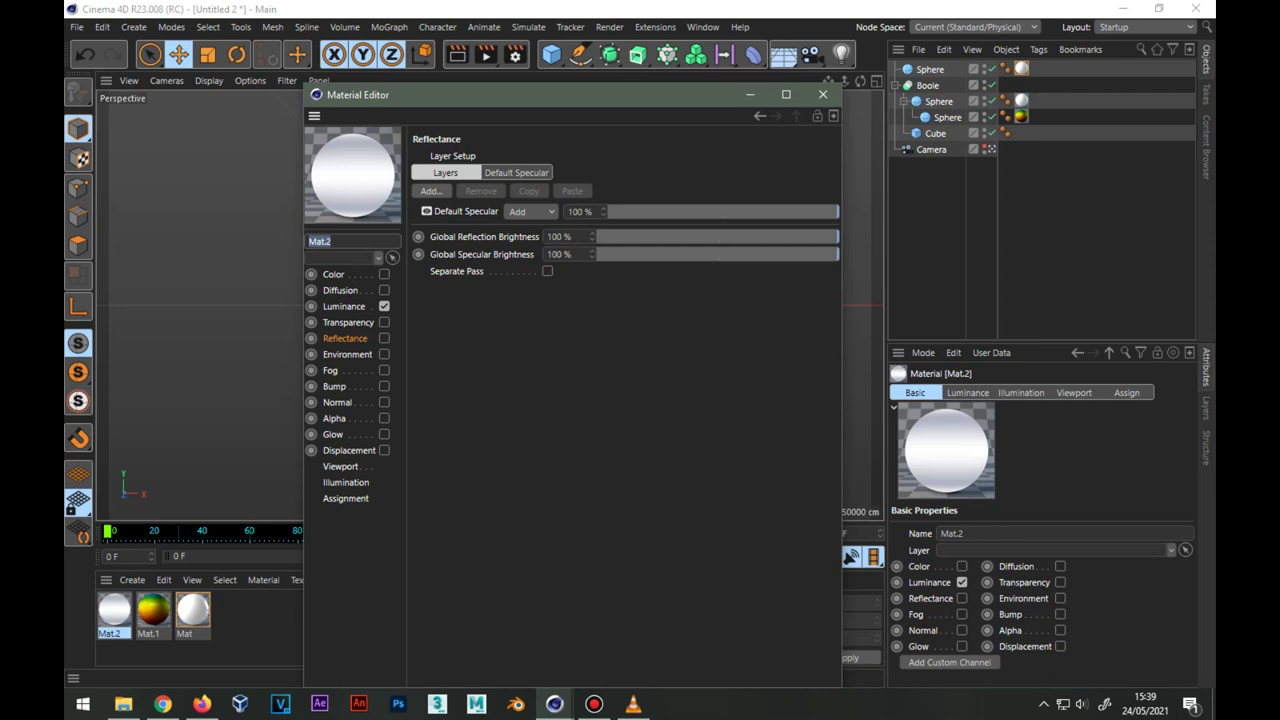
Check Mat.2's channels and bring up its Luminance Gradient shader (2D - V, Cycle enabled).
{"action": "left_click", "coordinate": [344, 306]}
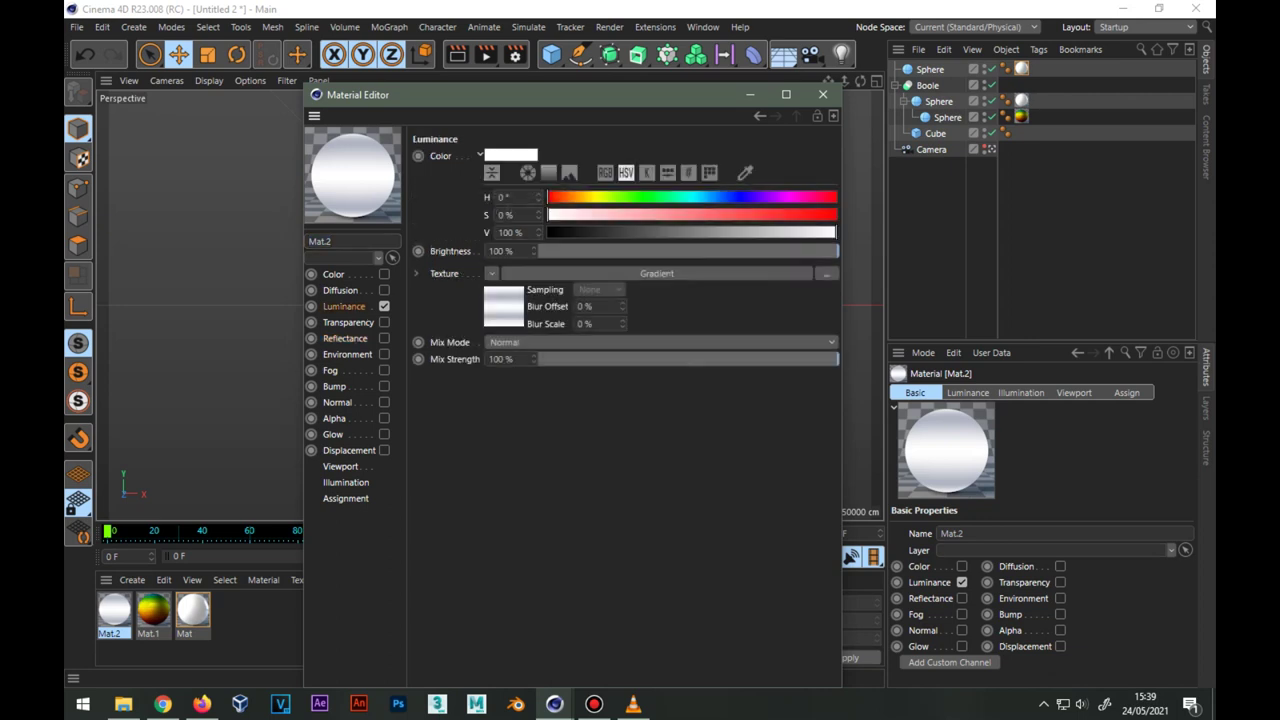
{"action": "left_click", "coordinate": [333, 274]}
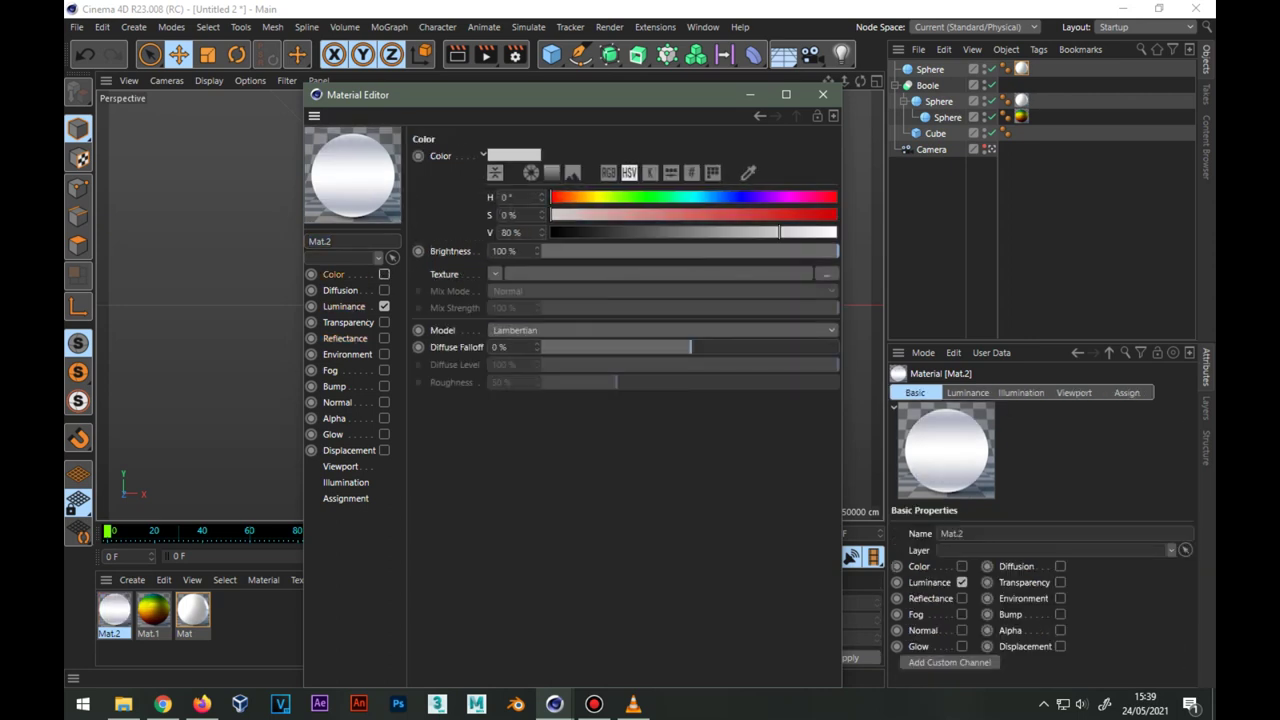
{"action": "left_click", "coordinate": [345, 338]}
{"action": "left_click", "coordinate": [344, 306]}
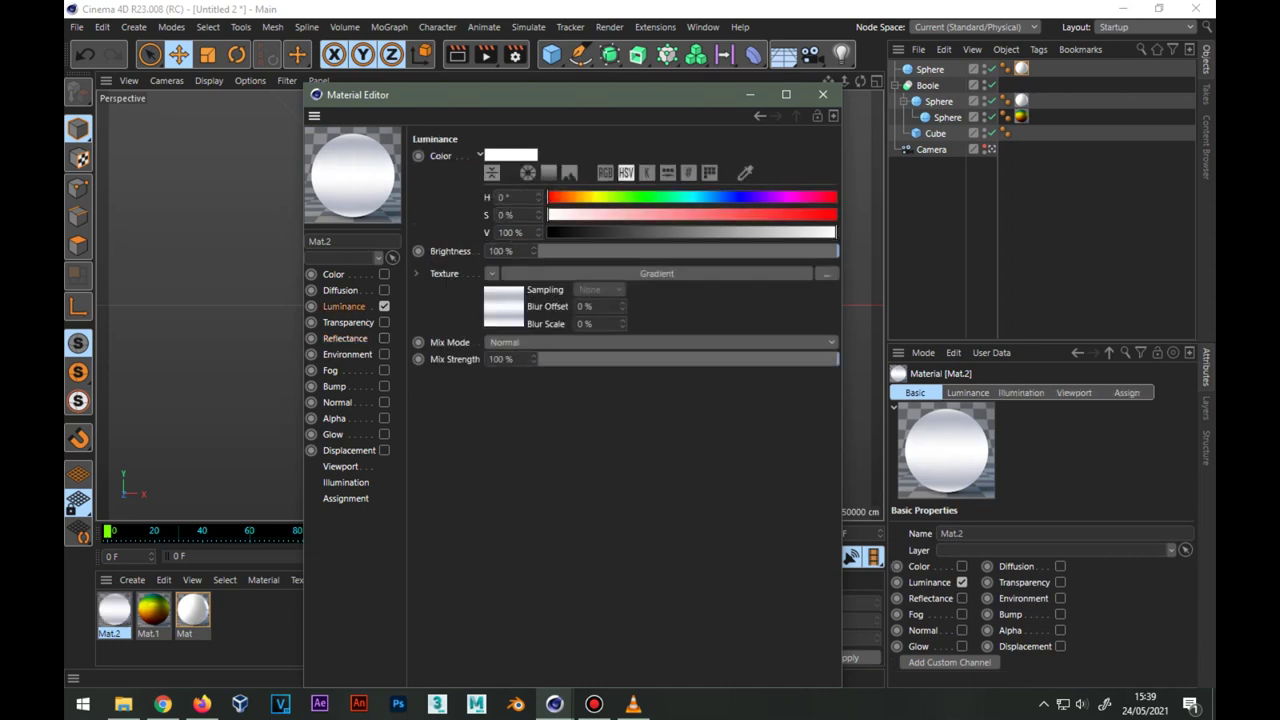
{"action": "left_click", "coordinate": [384, 306]}
{"action": "left_click", "coordinate": [384, 306]}
{"action": "left_click", "coordinate": [491, 273]}
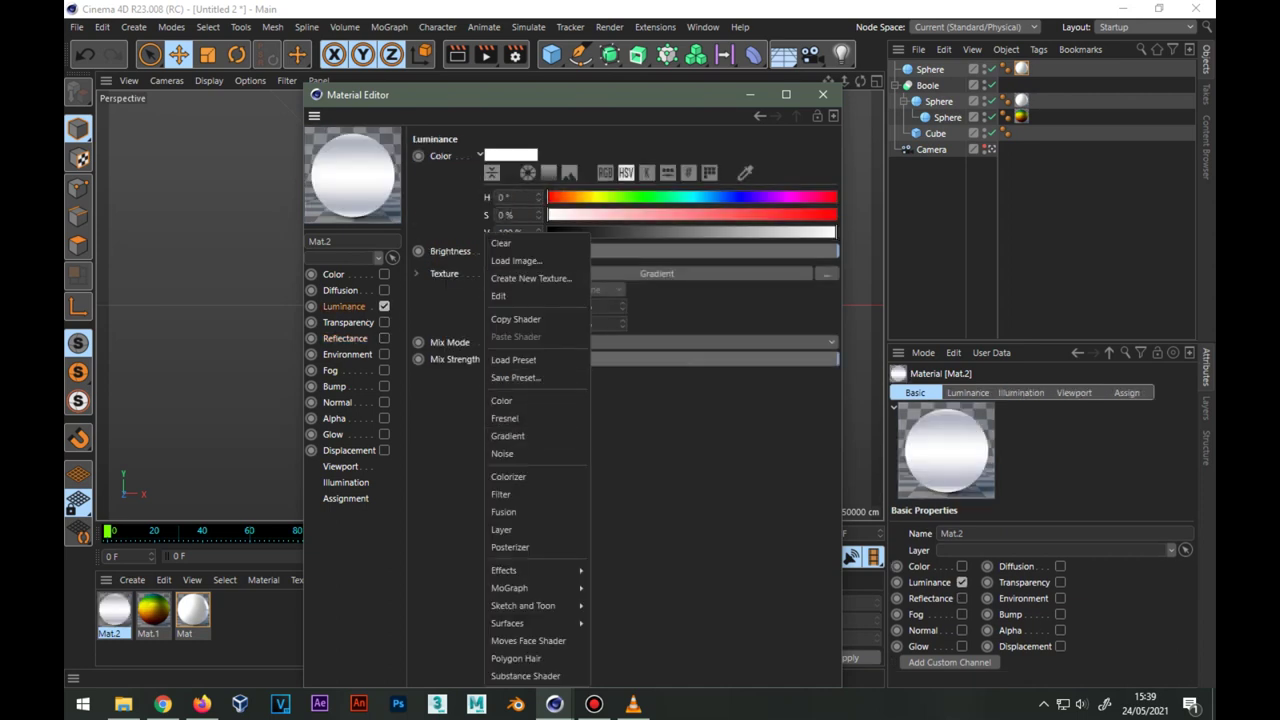
{"action": "key", "text": "Escape"}
{"action": "left_click", "coordinate": [656, 273]}
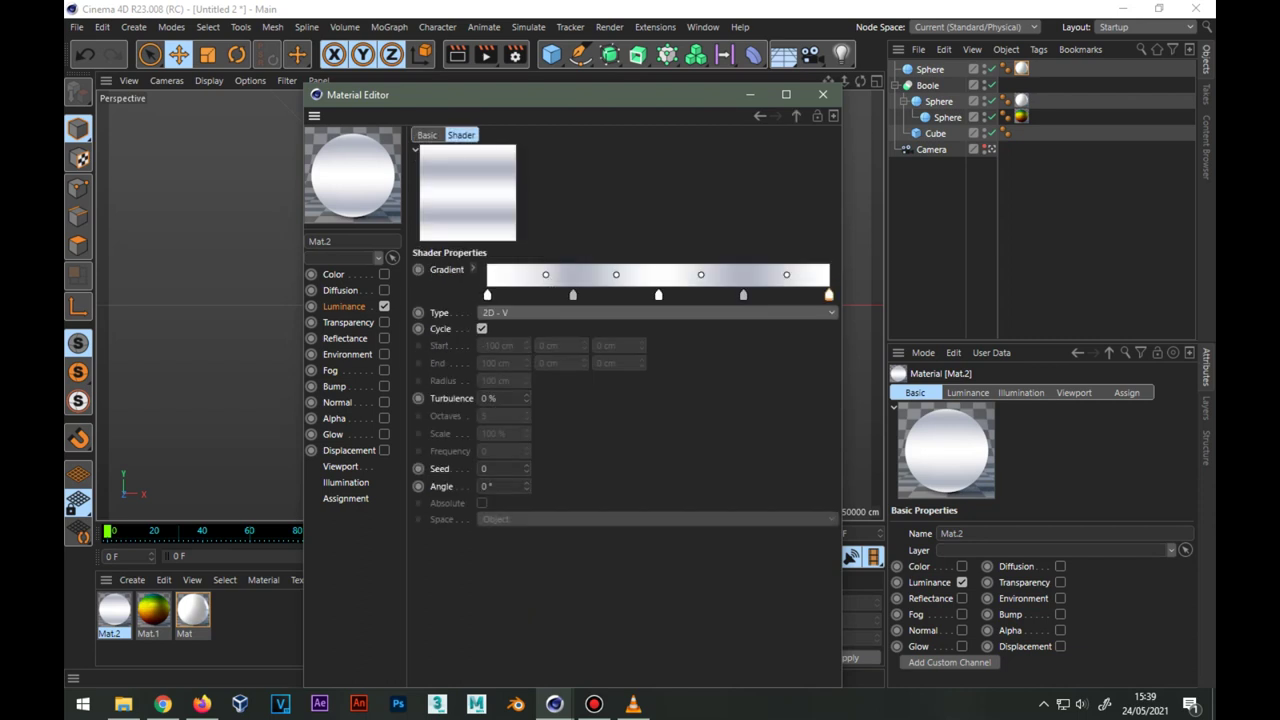
Set the 25% gradient knot to S 10%, V 76.471% and the 50% knot to white.
{"action": "left_click", "coordinate": [487, 295]}
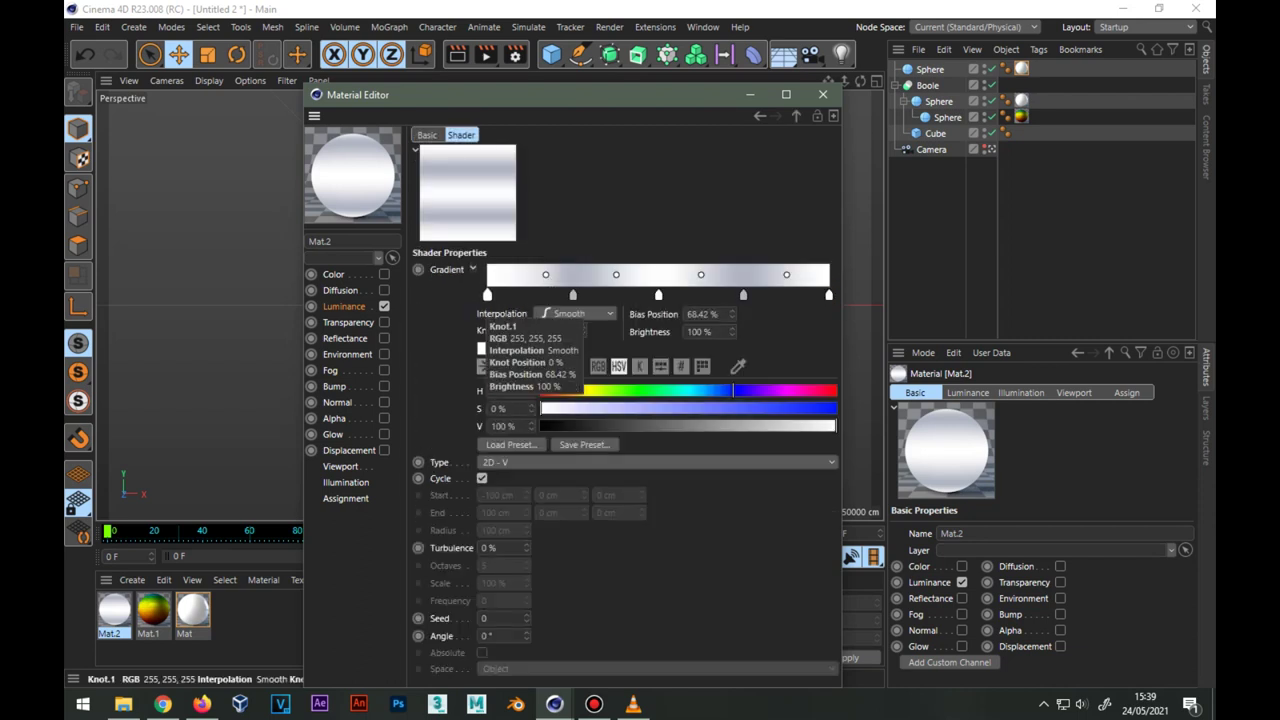
{"action": "left_click", "coordinate": [572, 295]}
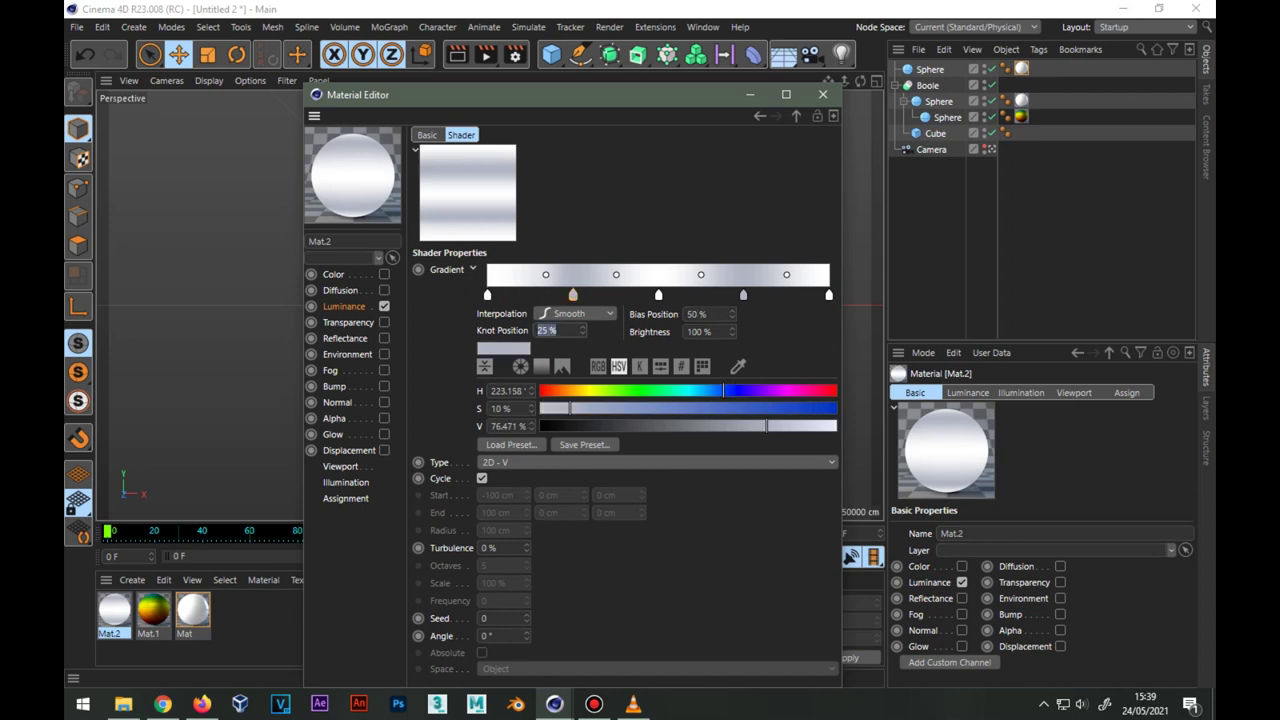
{"action": "key", "text": "Tab"}
{"action": "key", "text": "Tab"}
{"action": "key", "text": "Tab"}
{"action": "left_click", "coordinate": [658, 295]}
{"action": "left_click_drag", "start_coordinate": [518, 391], "coordinate": [490, 391]}
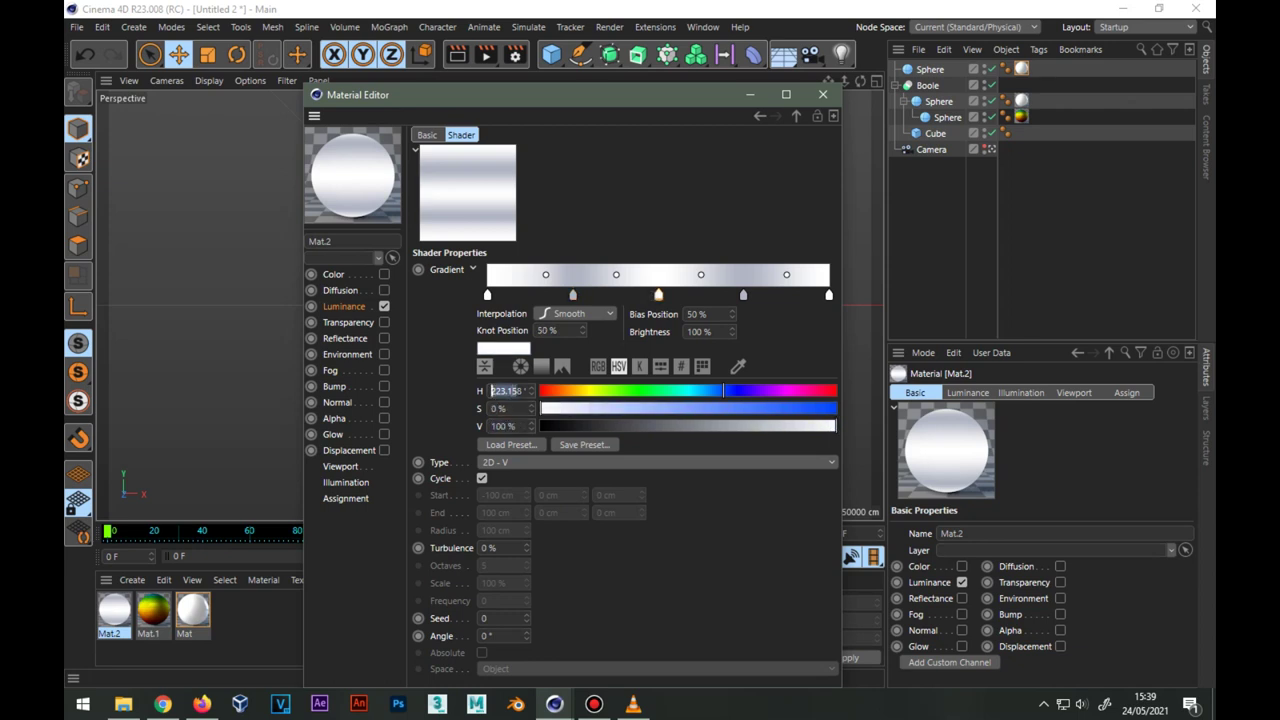
{"action": "left_click", "coordinate": [497, 408]}
Set the 75% knot to S 10%, V 76.471% and make the 100% knot white.
{"action": "left_click", "coordinate": [743, 295]}
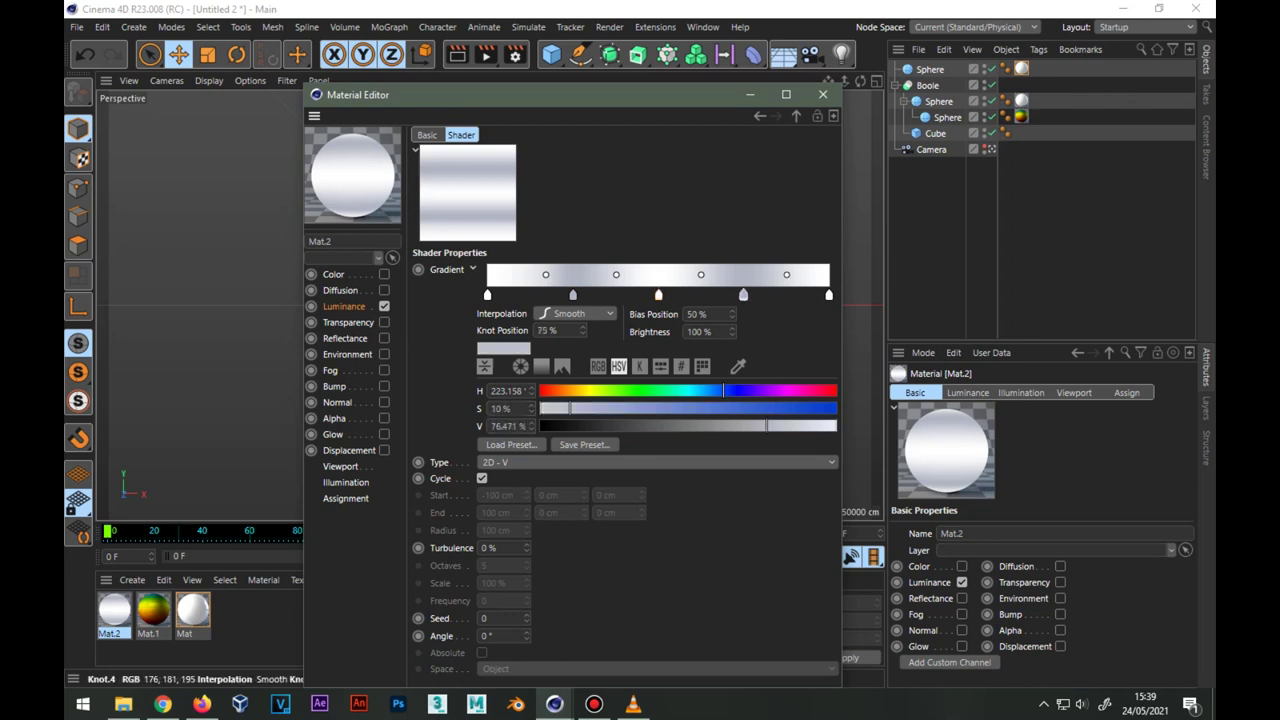
{"action": "left_click_drag", "start_coordinate": [508, 408], "coordinate": [492, 408]}
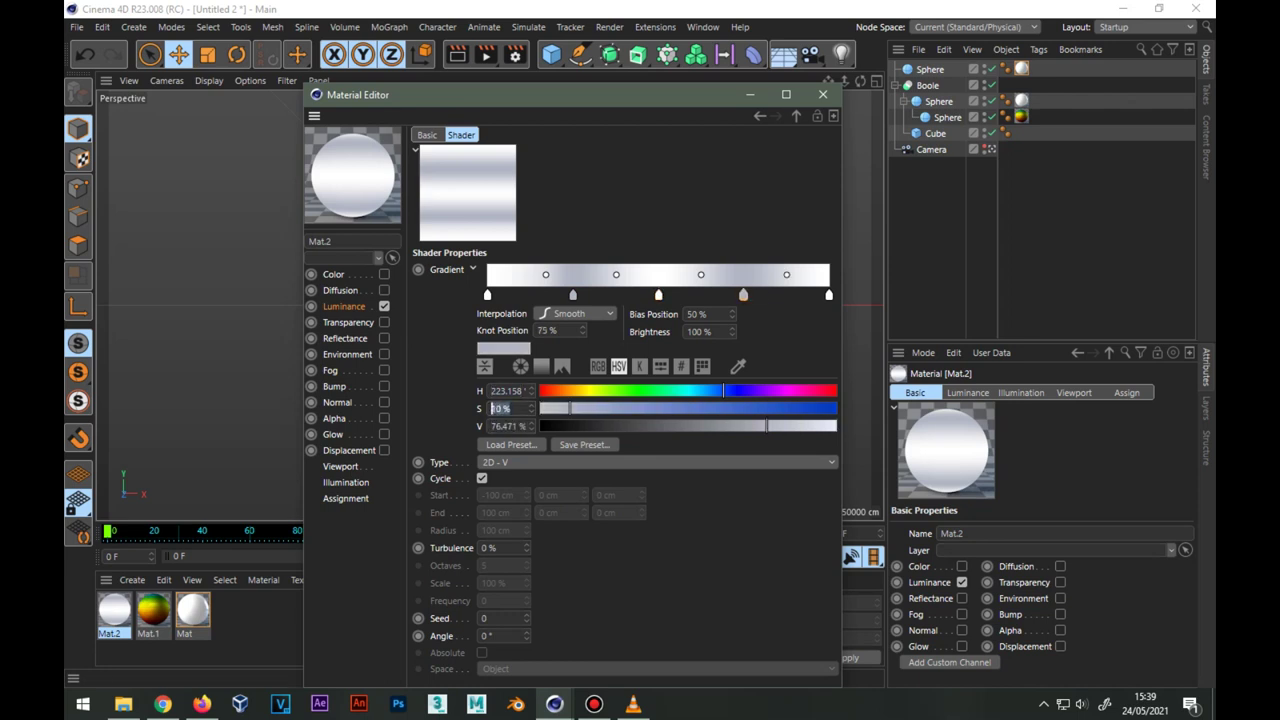
{"action": "left_click", "coordinate": [507, 426]}
{"action": "left_click", "coordinate": [658, 295]}
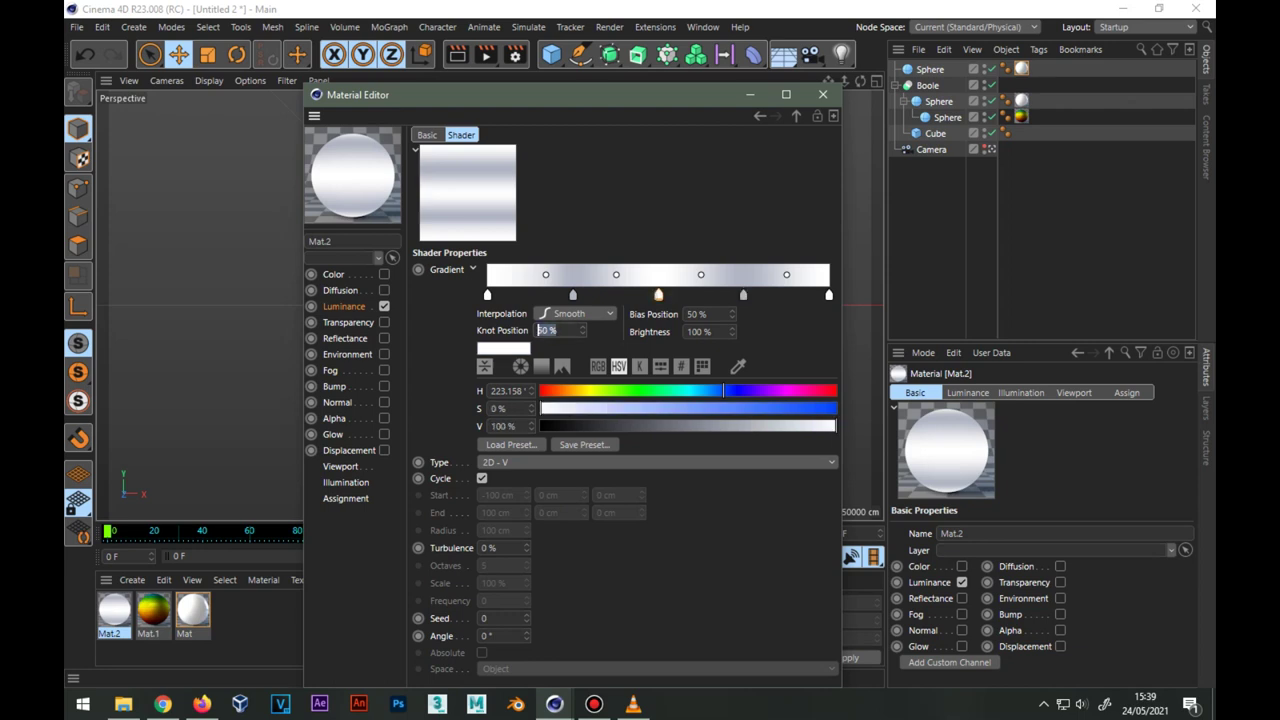
{"action": "left_click", "coordinate": [572, 295]}
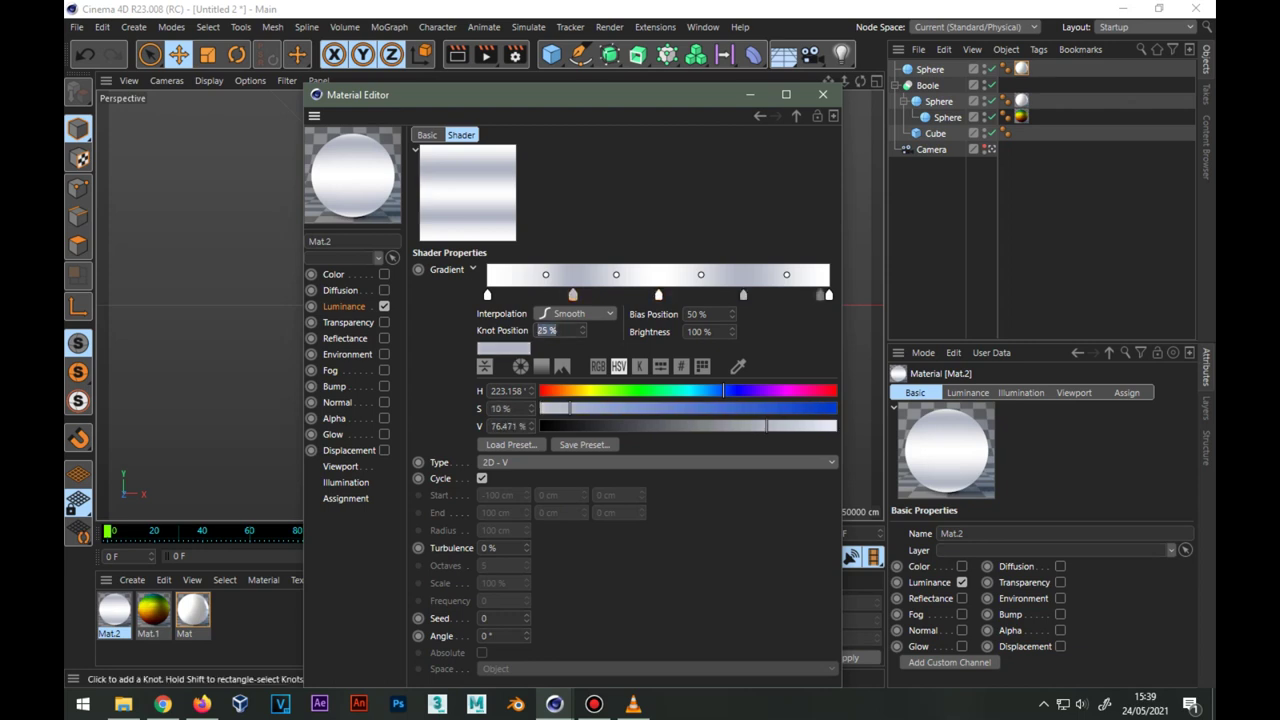
{"action": "left_click", "coordinate": [828, 295]}
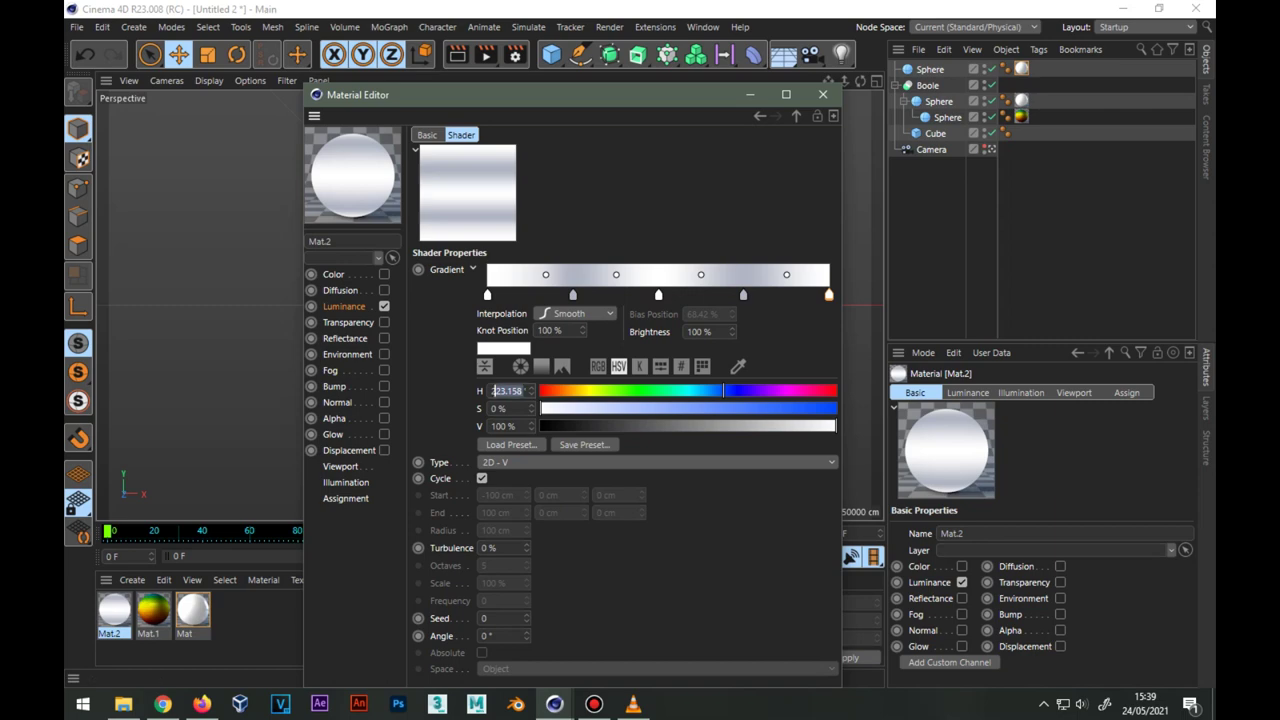
{"action": "key", "text": "Tab"}
{"action": "key", "text": "Tab"}
{"action": "key", "text": "Tab"}
Add a Sky object and apply the white Mat material to it.
{"action": "left_click", "coordinate": [822, 94]}
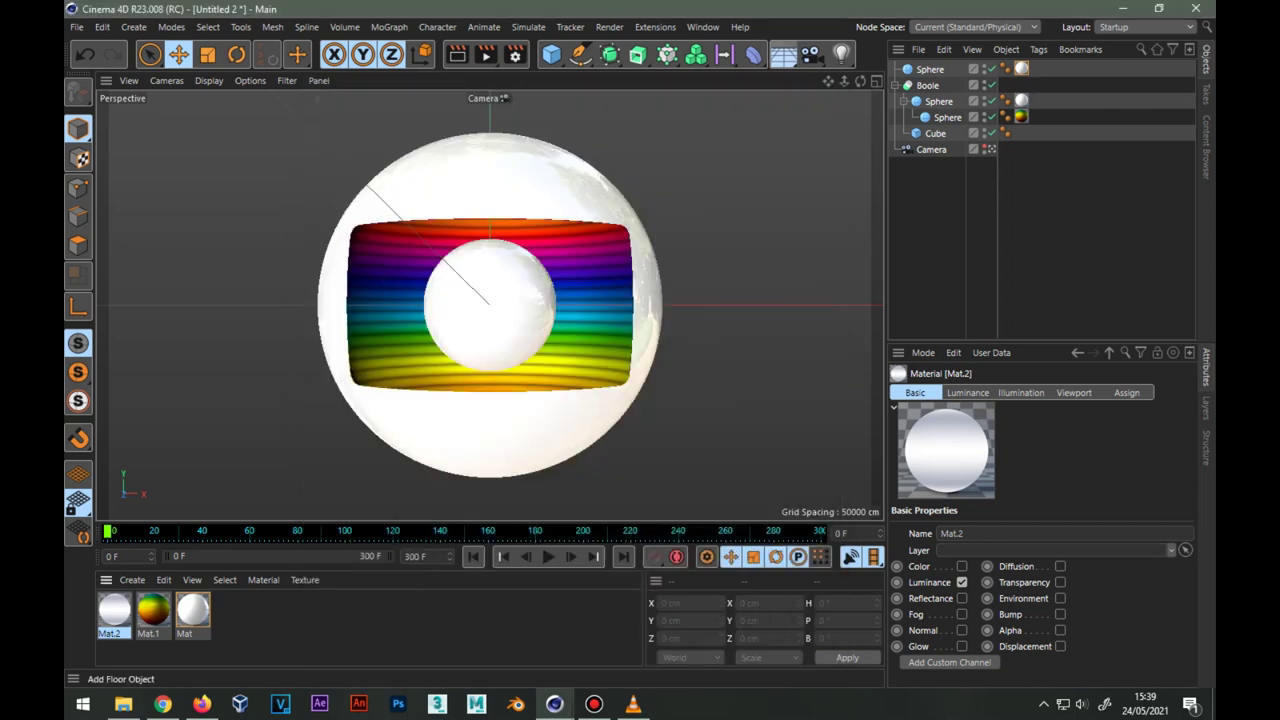
{"action": "left_click", "coordinate": [783, 54]}
{"action": "left_click", "coordinate": [840, 105]}
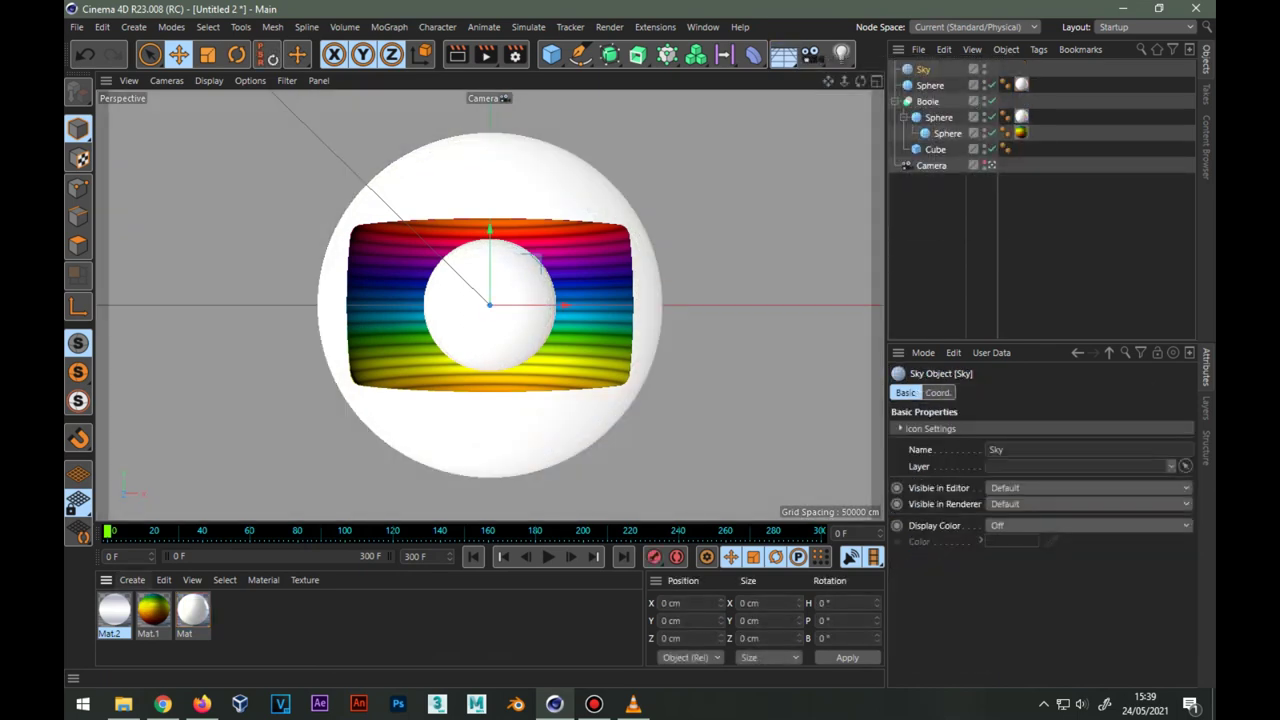
{"action": "left_click_drag", "start_coordinate": [193, 608], "coordinate": [925, 69]}
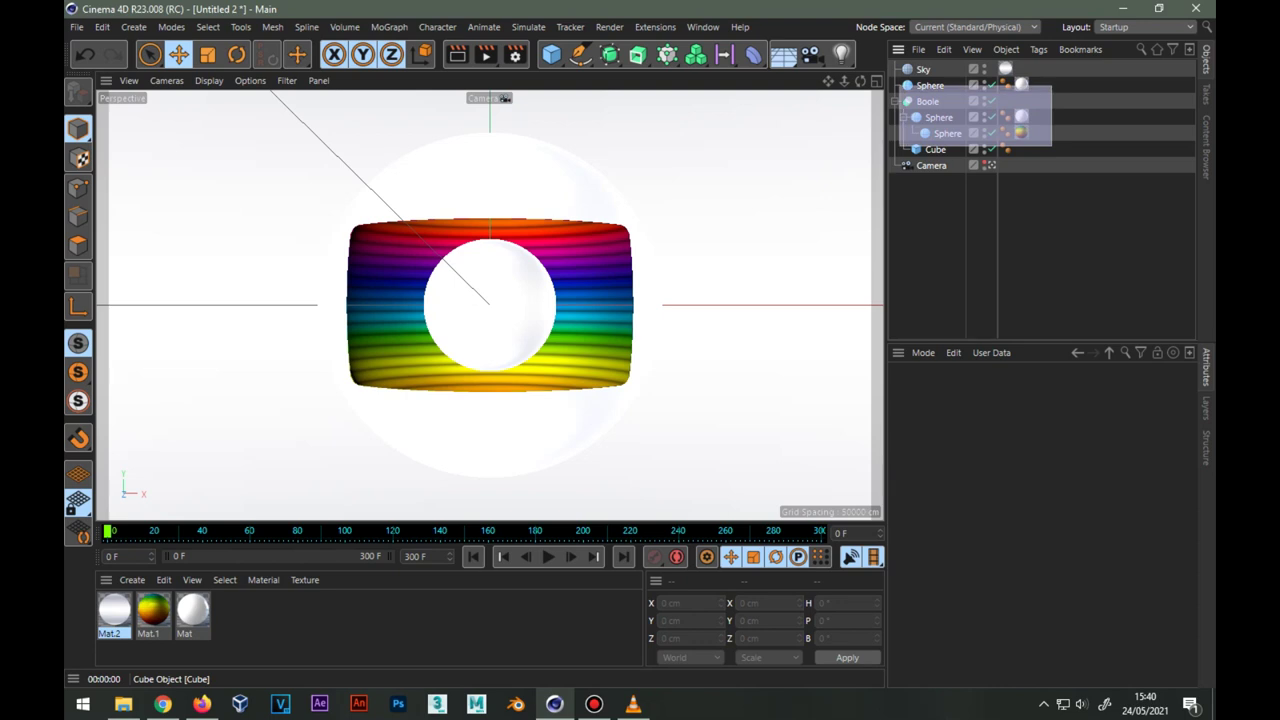
Add Compositing tags to the sphere and cube objects under Boole.
{"action": "left_click_drag", "start_coordinate": [934, 103], "coordinate": [898, 84]}
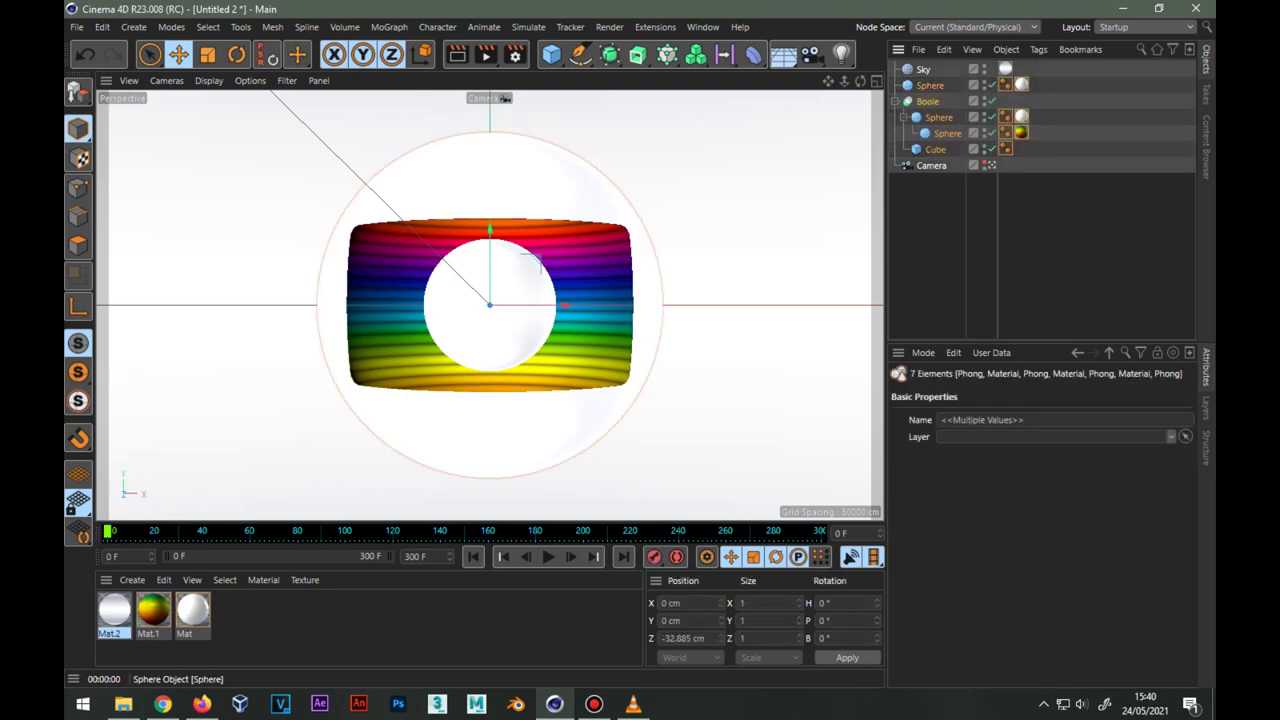
{"action": "right_click", "coordinate": [937, 125]}
{"action": "mouse_move", "coordinate": [983, 196]}
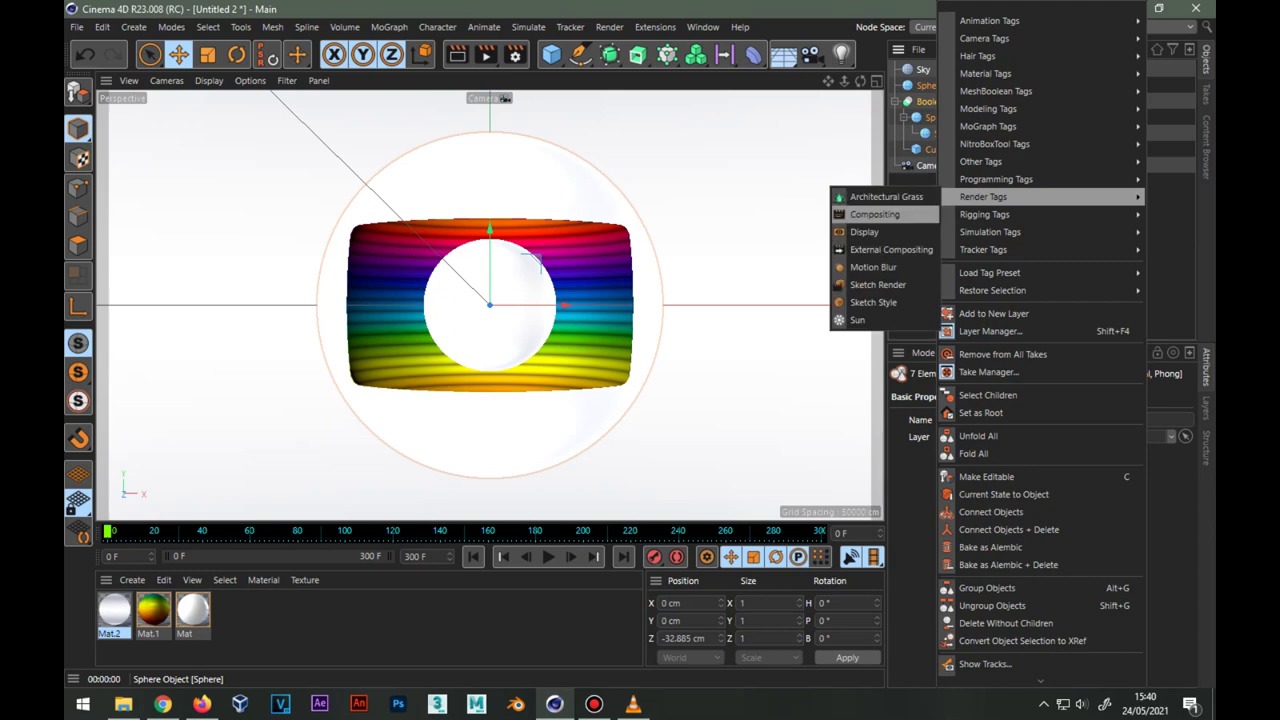
{"action": "left_click", "coordinate": [875, 214]}
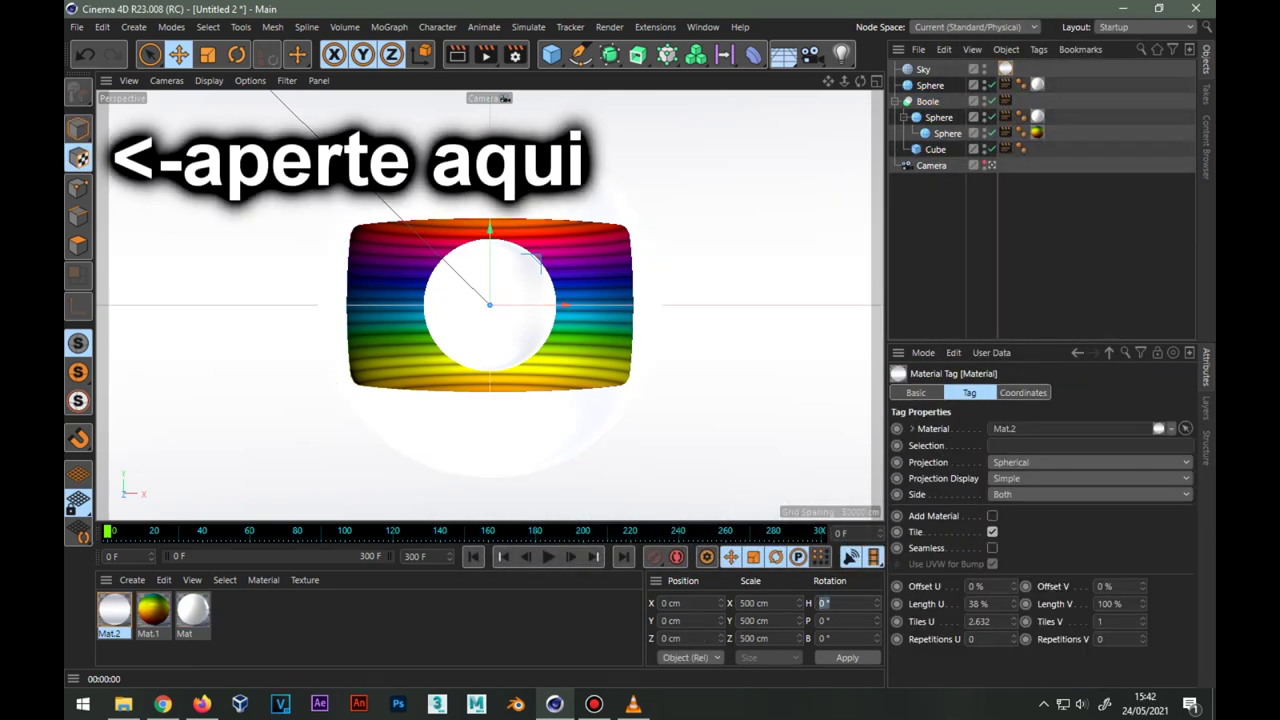
Rotate the Mat.2 texture tag to H 115° and B 105°.
{"action": "type", "text": "15"}
{"action": "key", "text": "Return"}
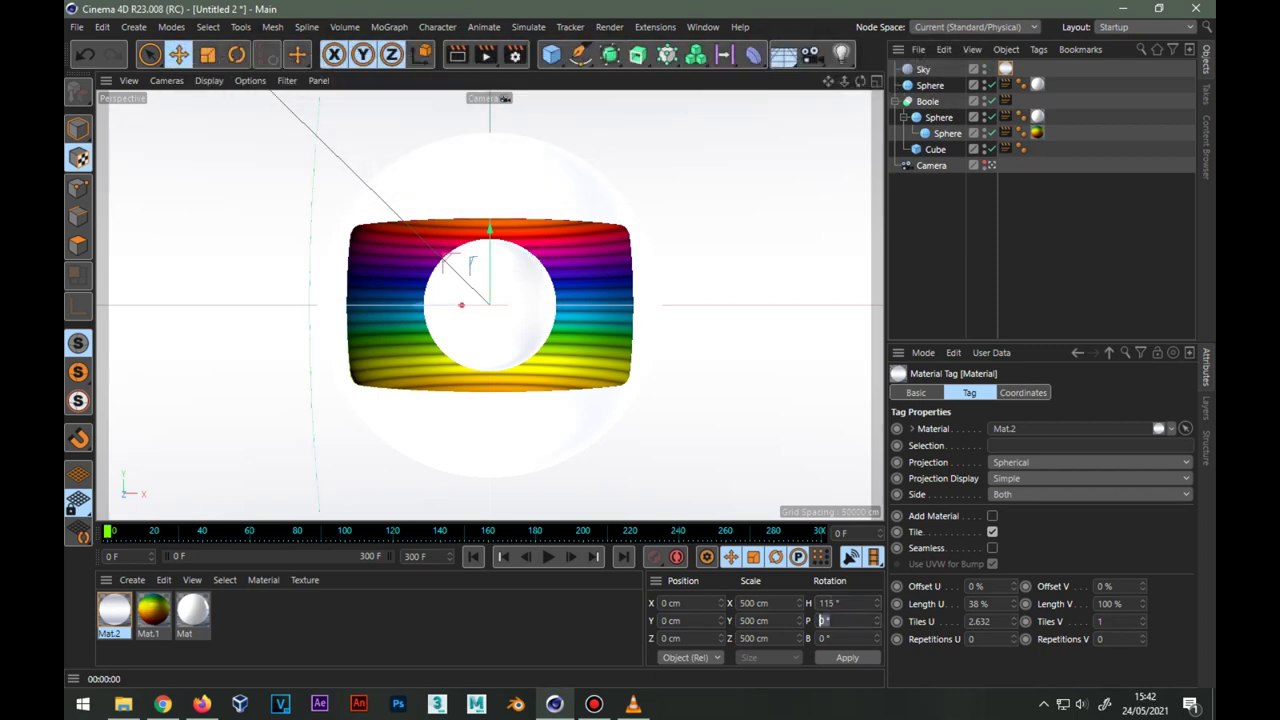
{"action": "type", "text": "905"}
{"action": "key", "text": "Return"}
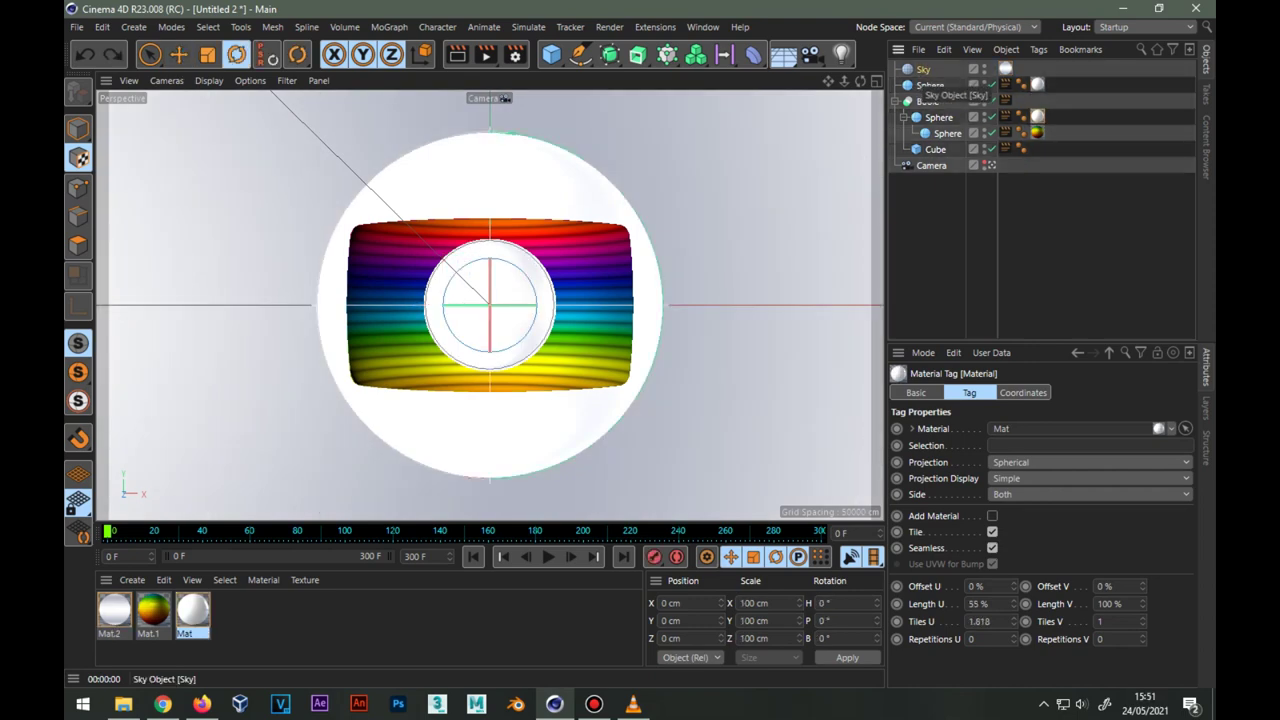
Give the Sky a Compositing tag and create a new material Mat.3.
{"action": "right_click", "coordinate": [921, 90]}
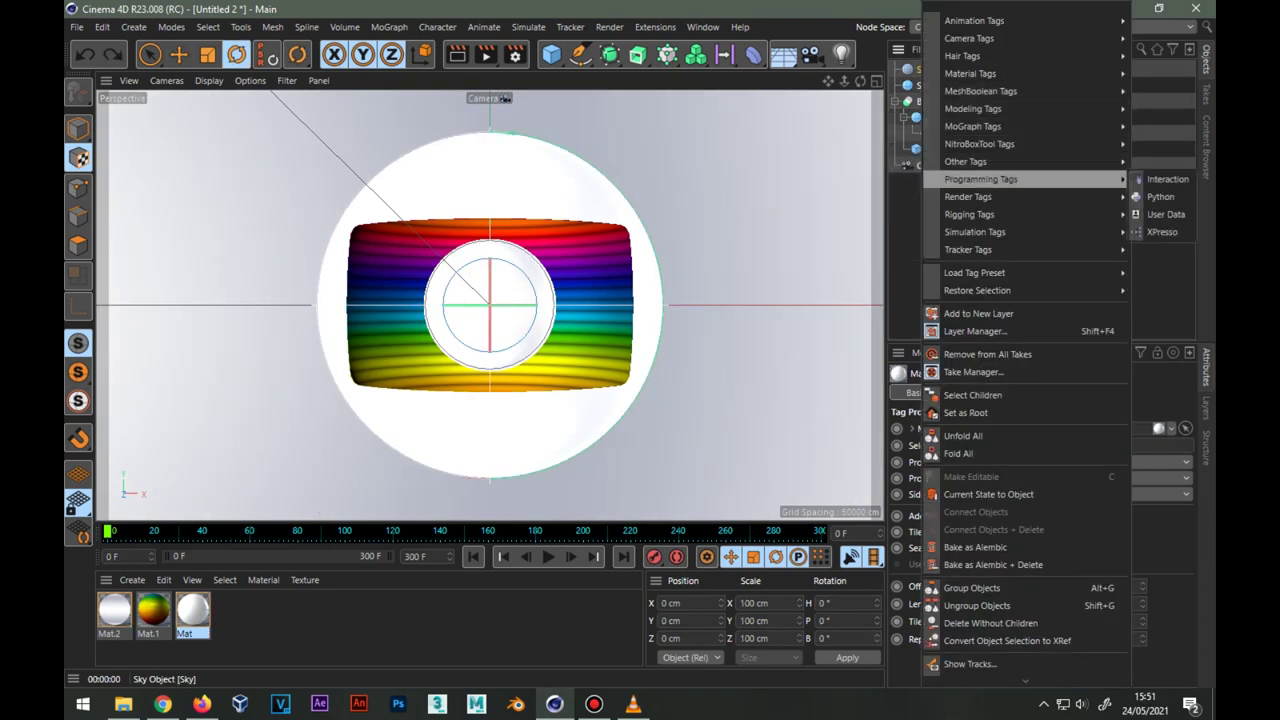
{"action": "left_click", "coordinate": [859, 214]}
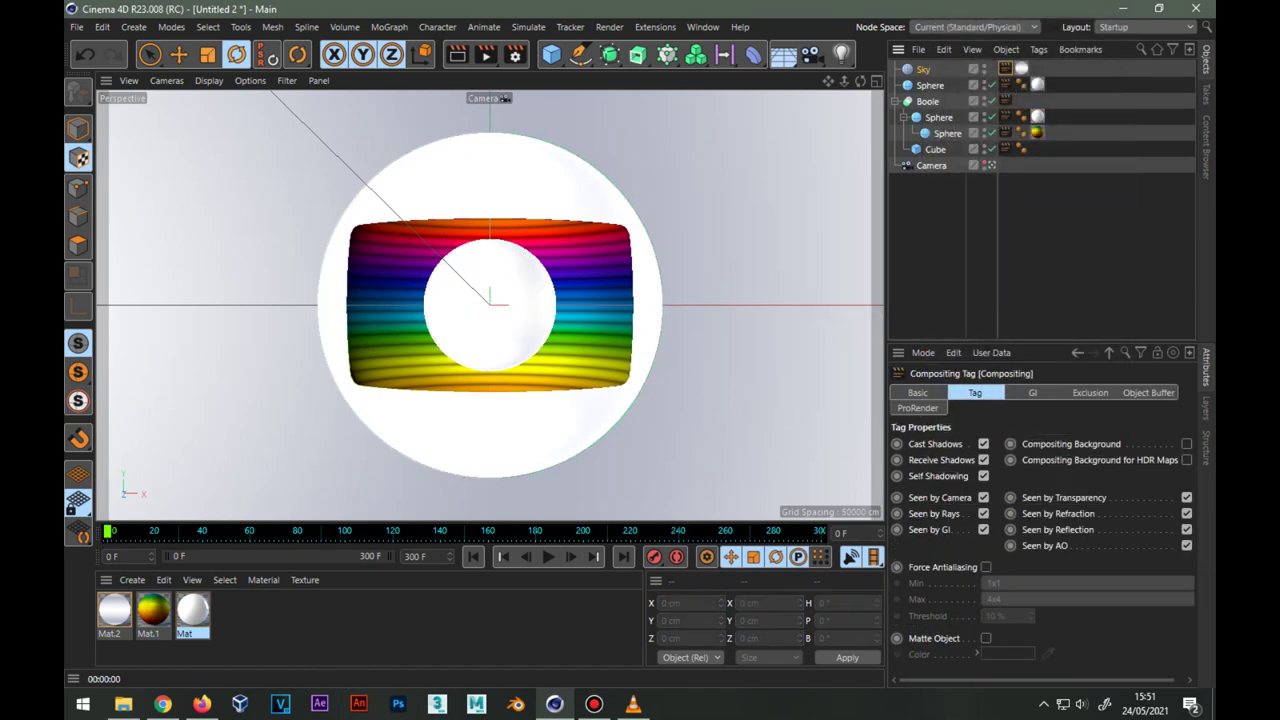
{"action": "key", "text": "ctrl+shift+a"}
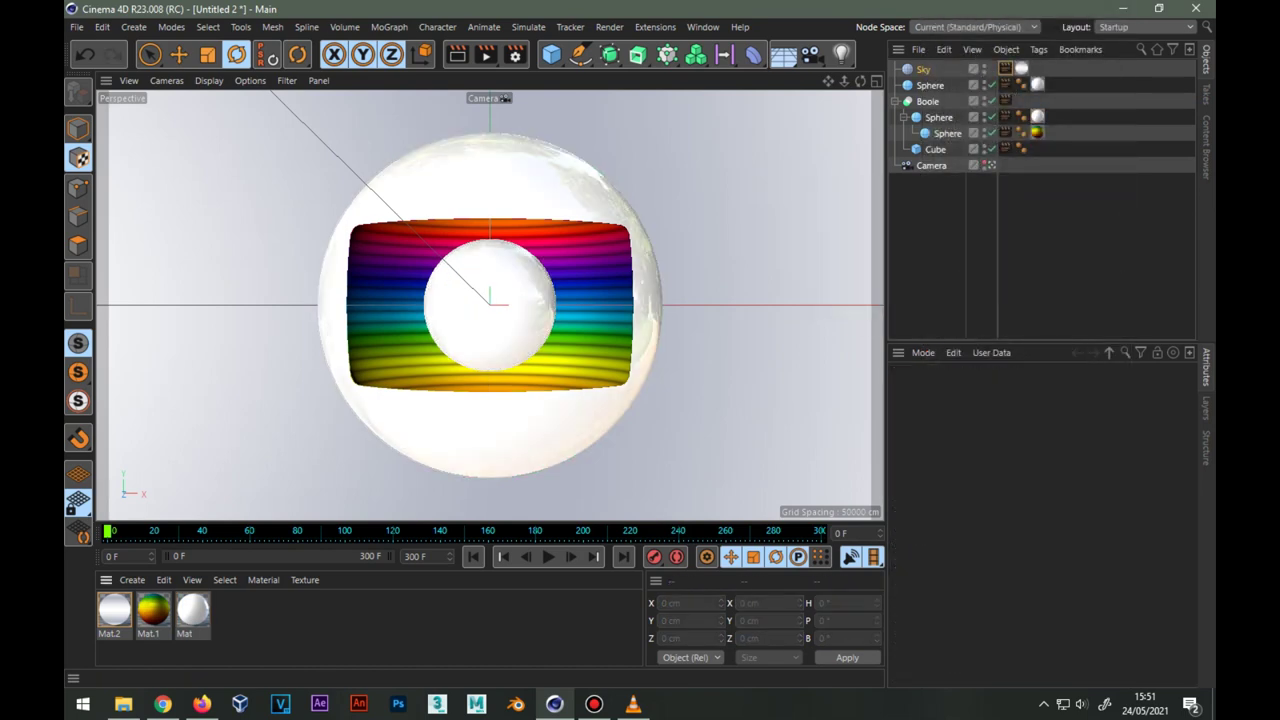
{"action": "key", "text": "ctrl+n"}
{"action": "double_click", "coordinate": [114, 610]}
Load a Gradient into Mat.3's colour channel and set its left knot hue to 0.
{"action": "left_click", "coordinate": [483, 273]}
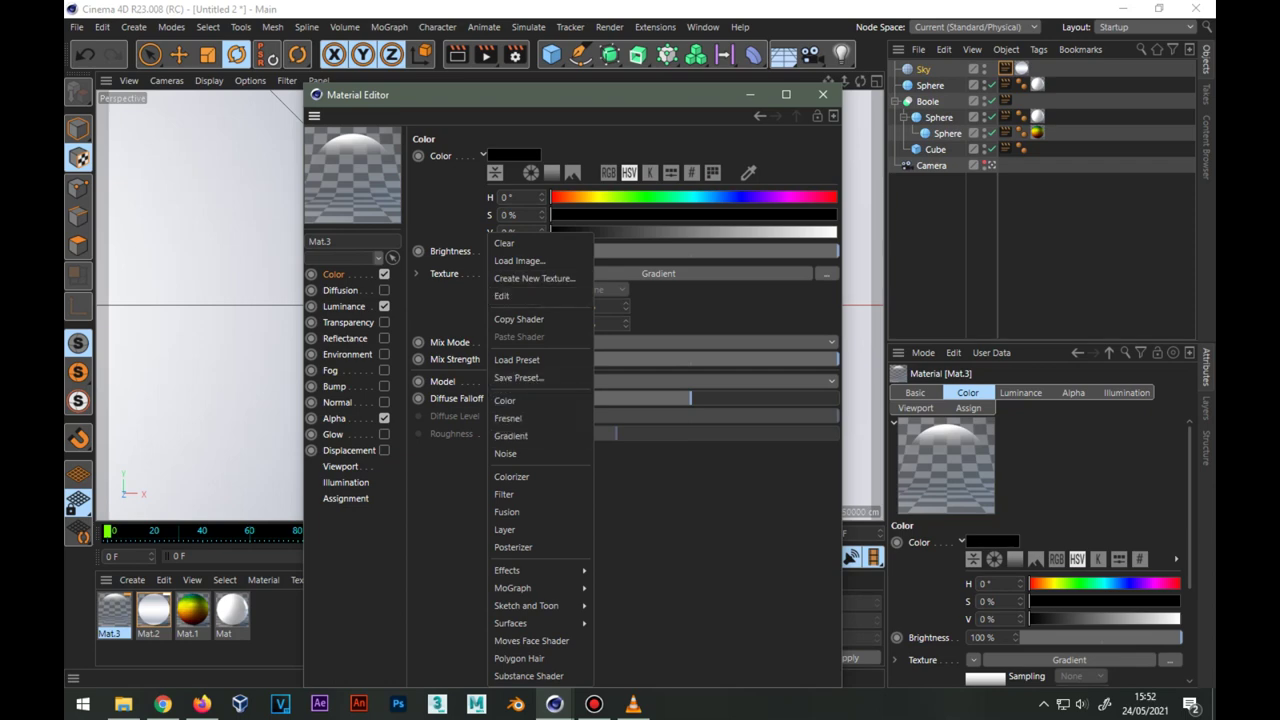
{"action": "left_click", "coordinate": [510, 436]}
{"action": "left_click", "coordinate": [508, 290]}
{"action": "left_click", "coordinate": [473, 269]}
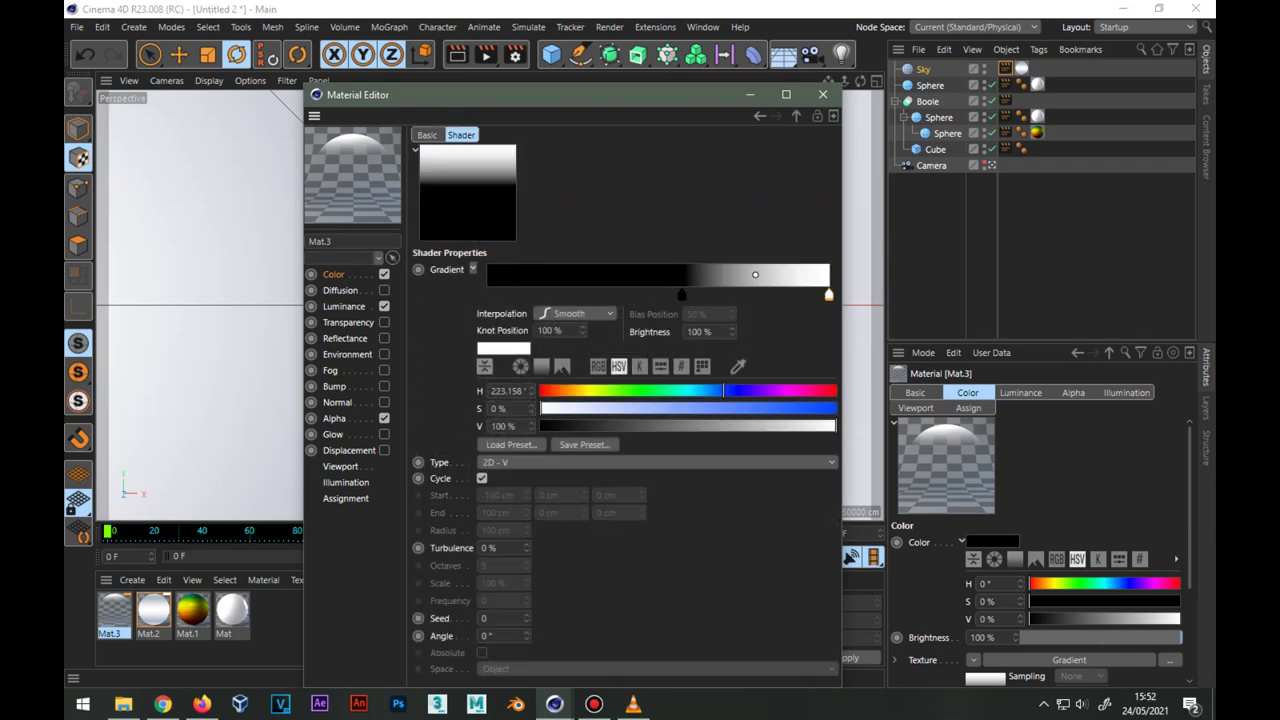
{"action": "left_click", "coordinate": [682, 294]}
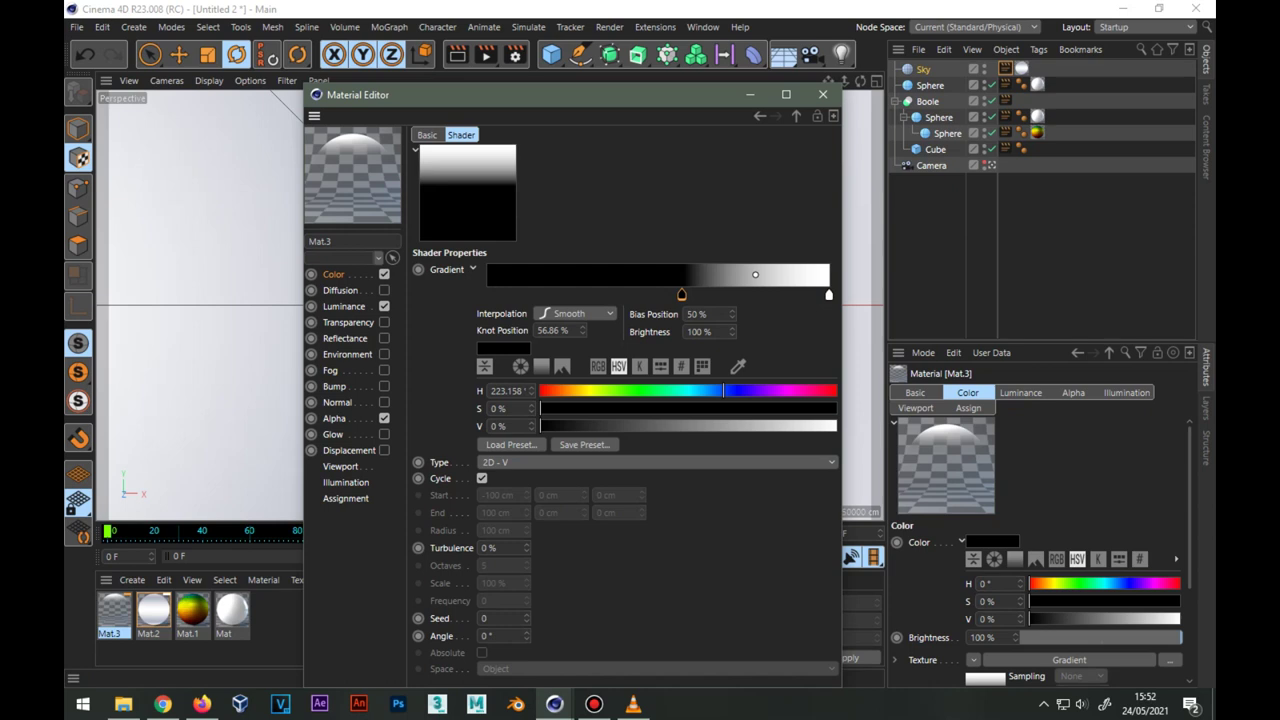
{"action": "double_click", "coordinate": [505, 390]}
{"action": "type", "text": "0"}
{"action": "key", "text": "Return"}
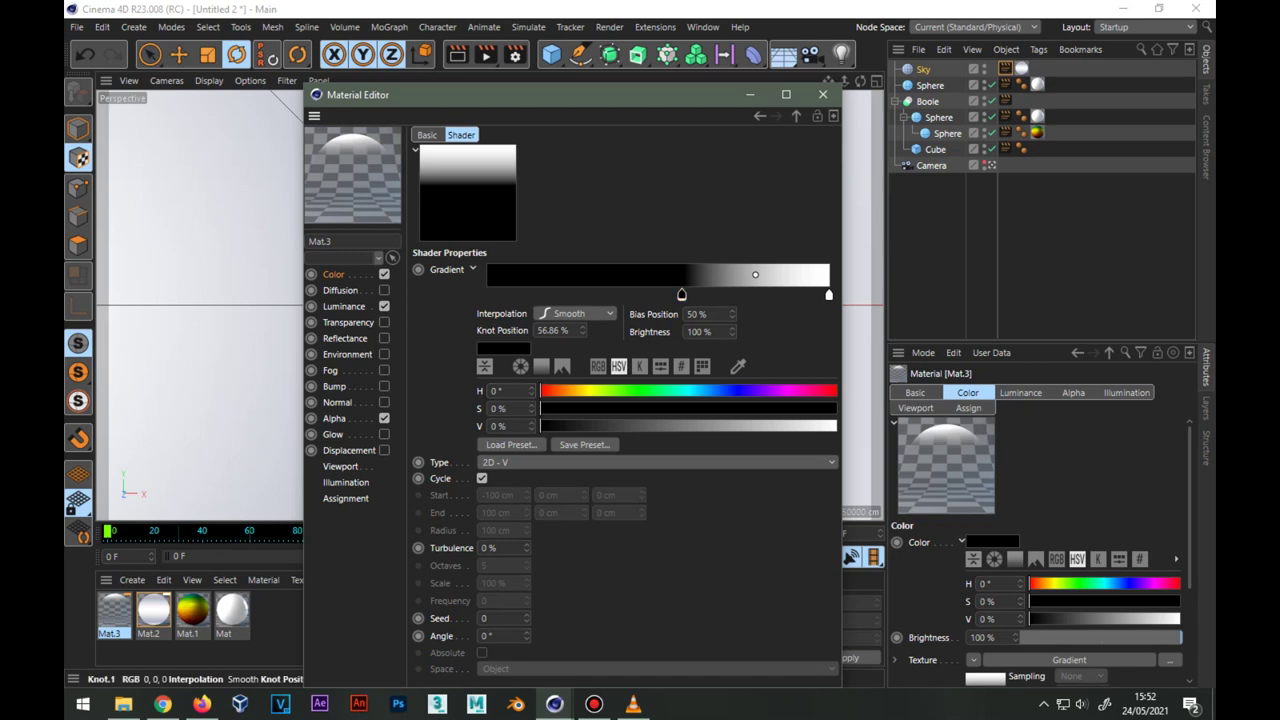
{"action": "double_click", "coordinate": [552, 330]}
{"action": "left_click", "coordinate": [828, 294]}
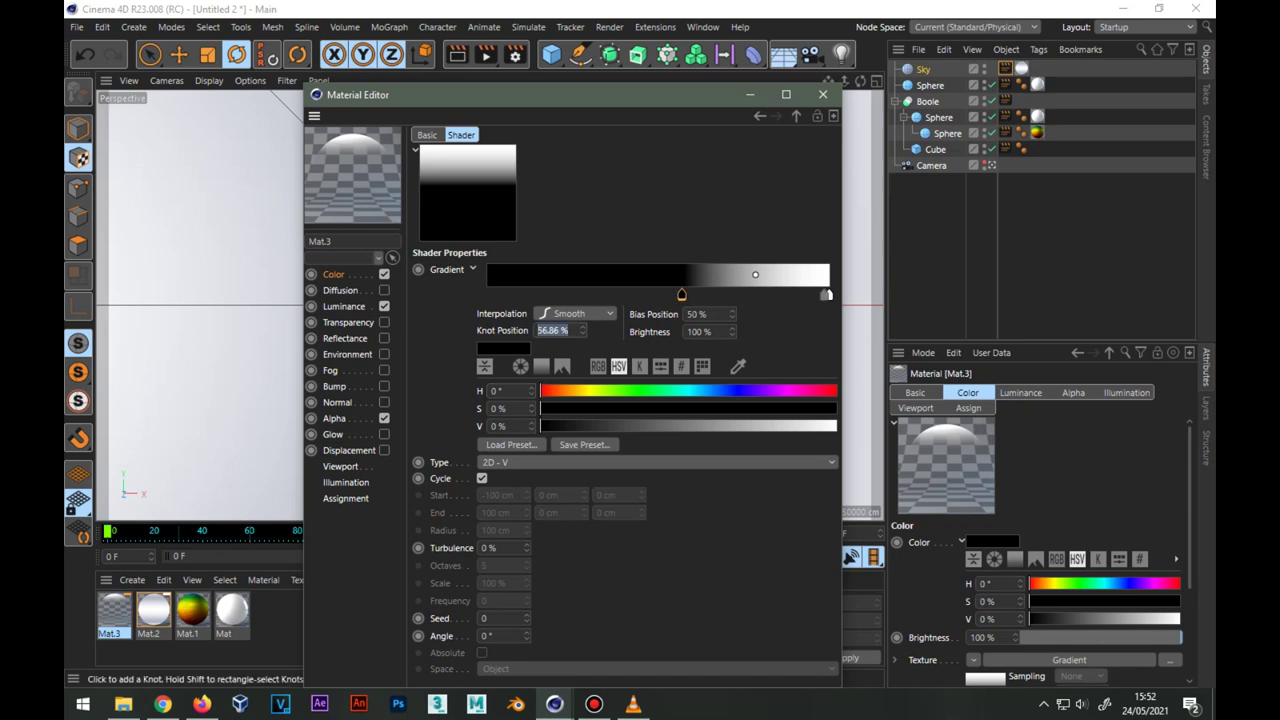
{"action": "double_click", "coordinate": [550, 330]}
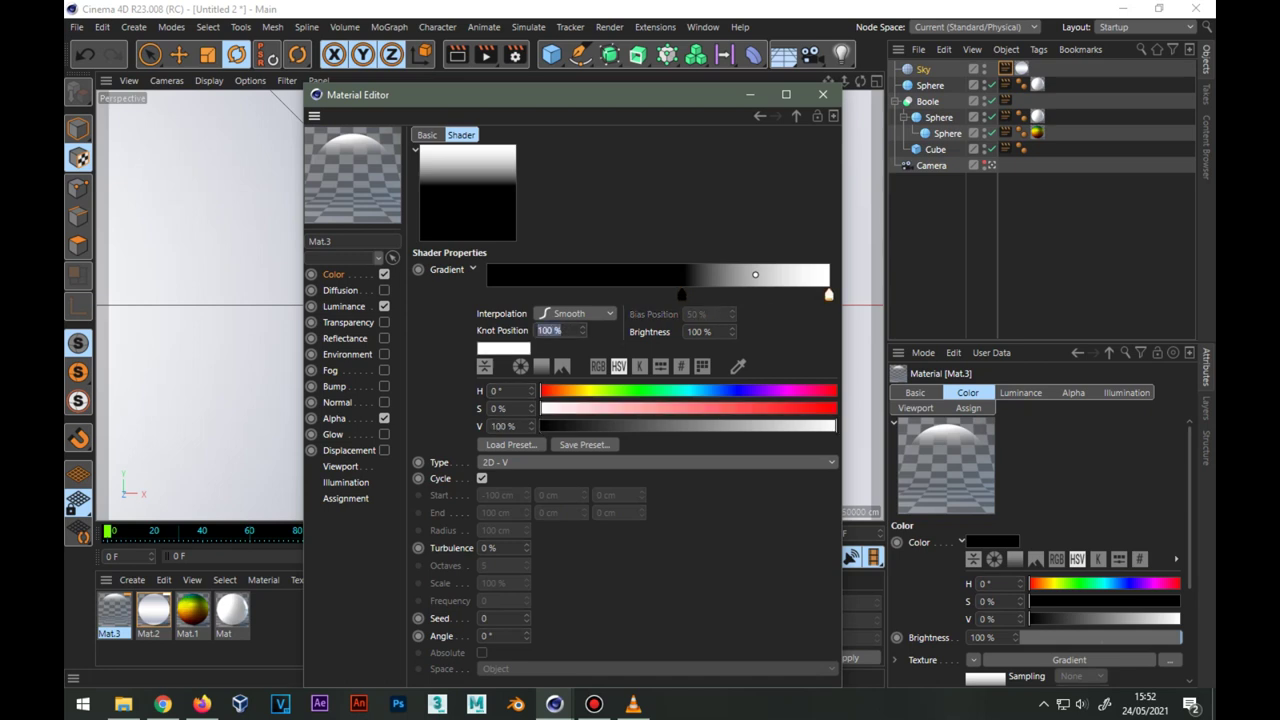
Enable Mat.3's Luminance and Alpha channels with Gradient textures, then close the editor.
{"action": "left_click", "coordinate": [344, 306]}
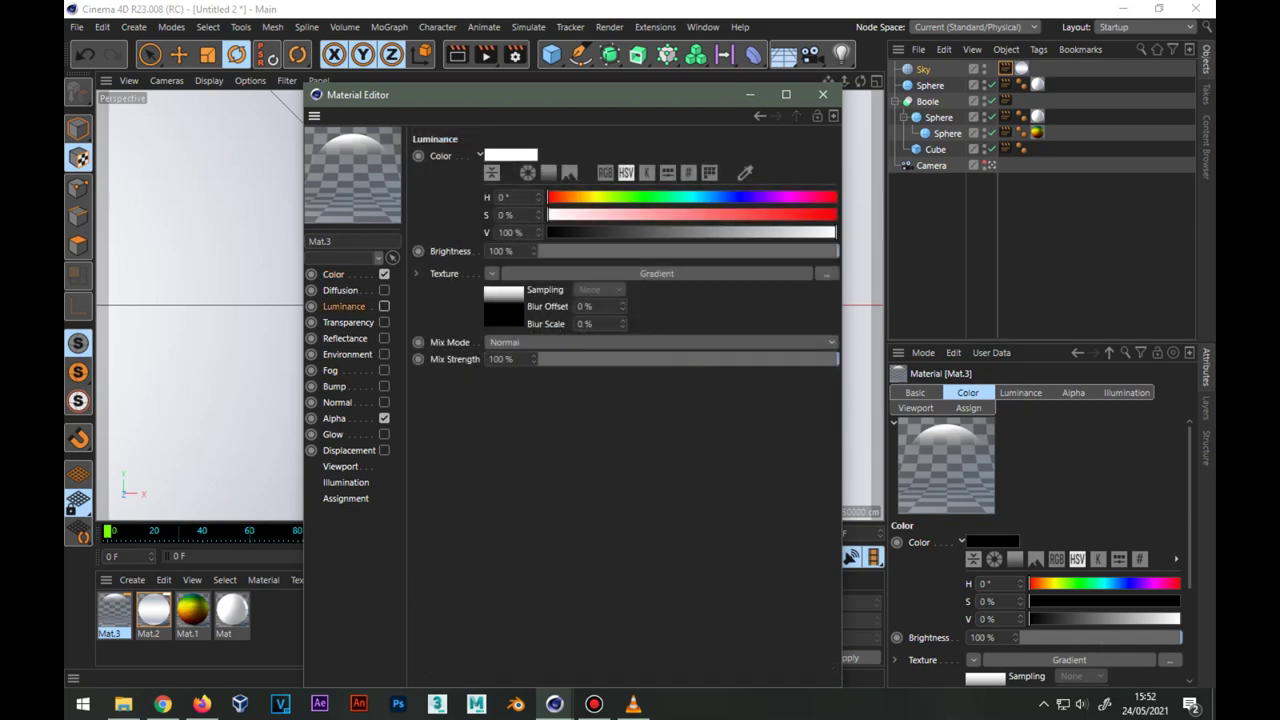
{"action": "left_click", "coordinate": [384, 306]}
{"action": "left_click", "coordinate": [333, 274]}
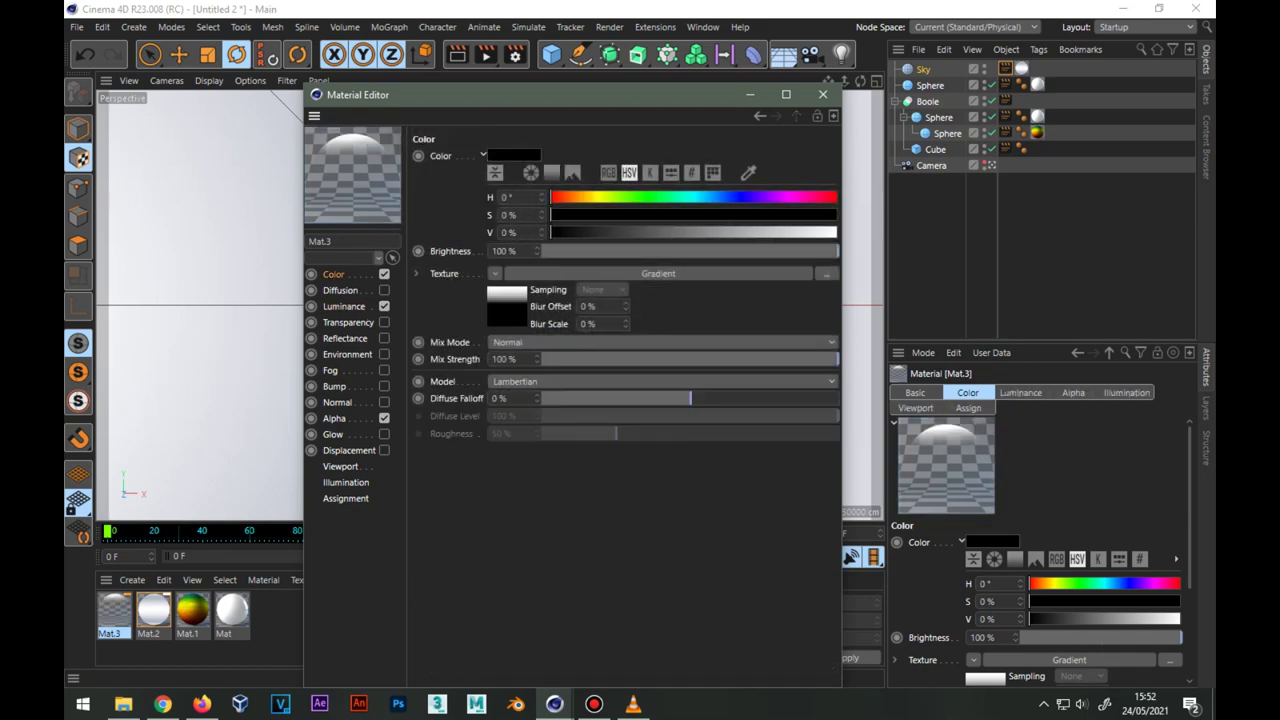
{"action": "left_click", "coordinate": [344, 306]}
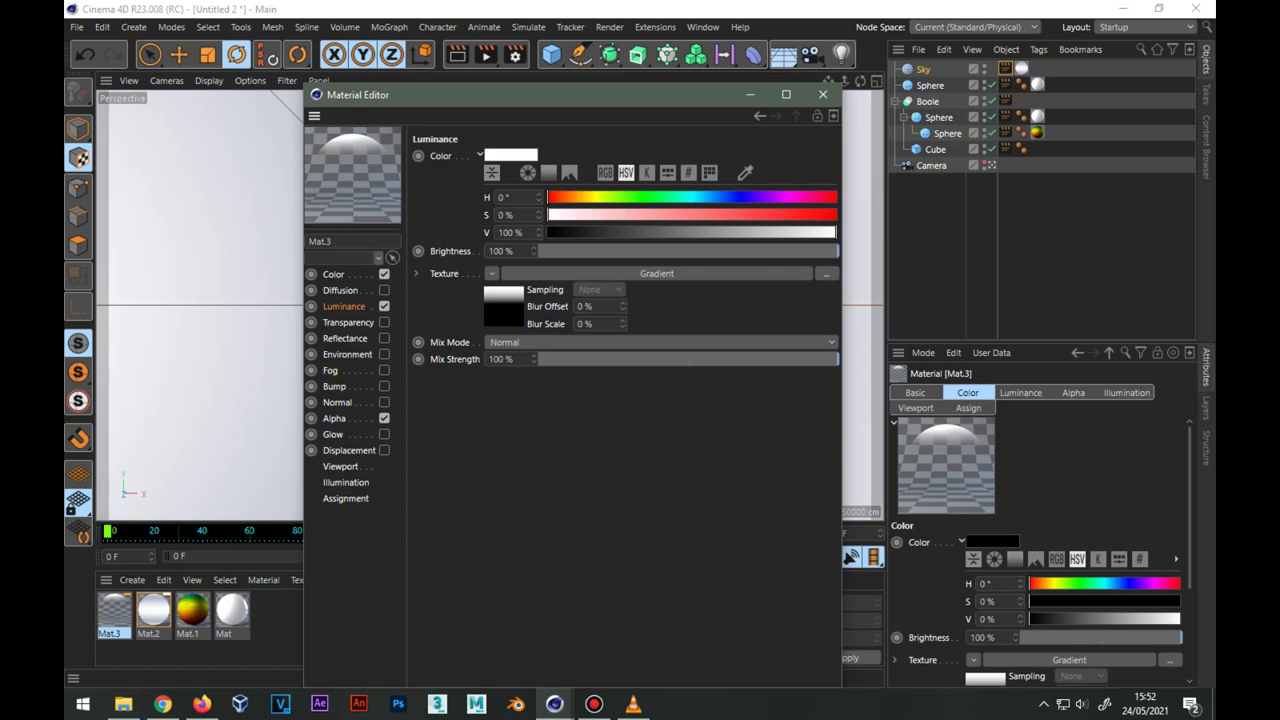
{"action": "left_click", "coordinate": [334, 418]}
{"action": "left_click", "coordinate": [384, 418]}
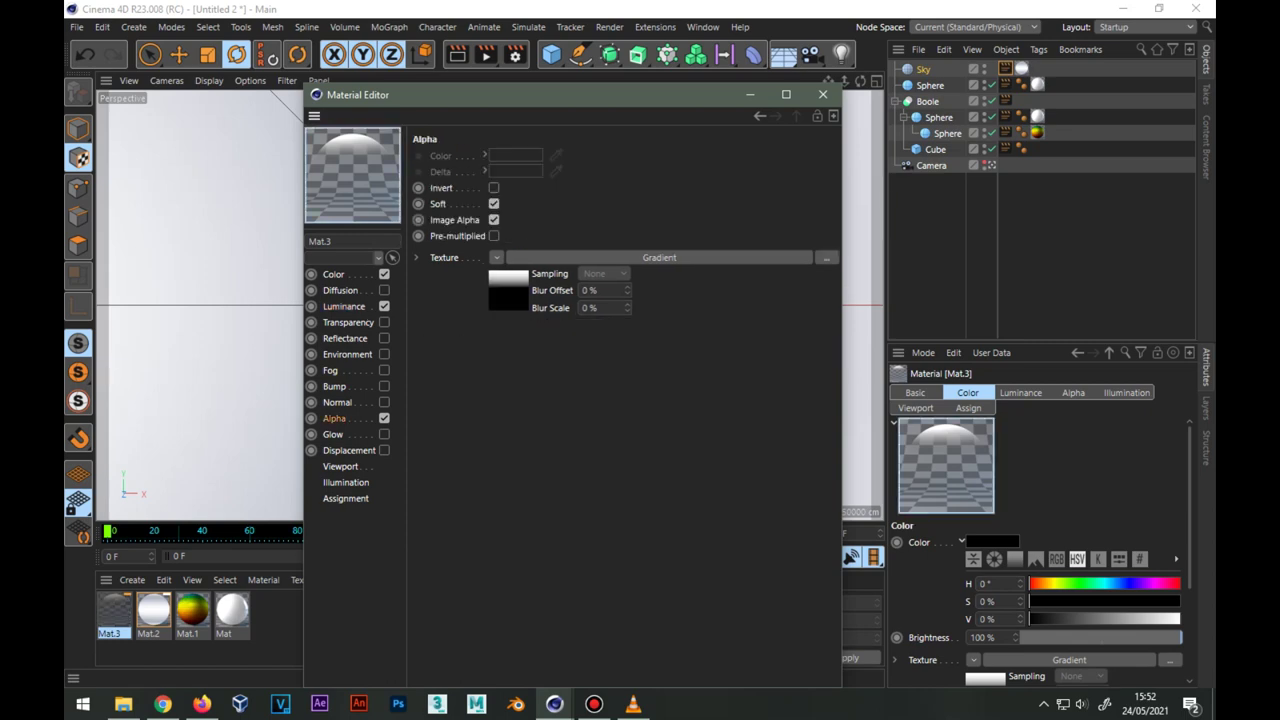
{"action": "left_click", "coordinate": [384, 418]}
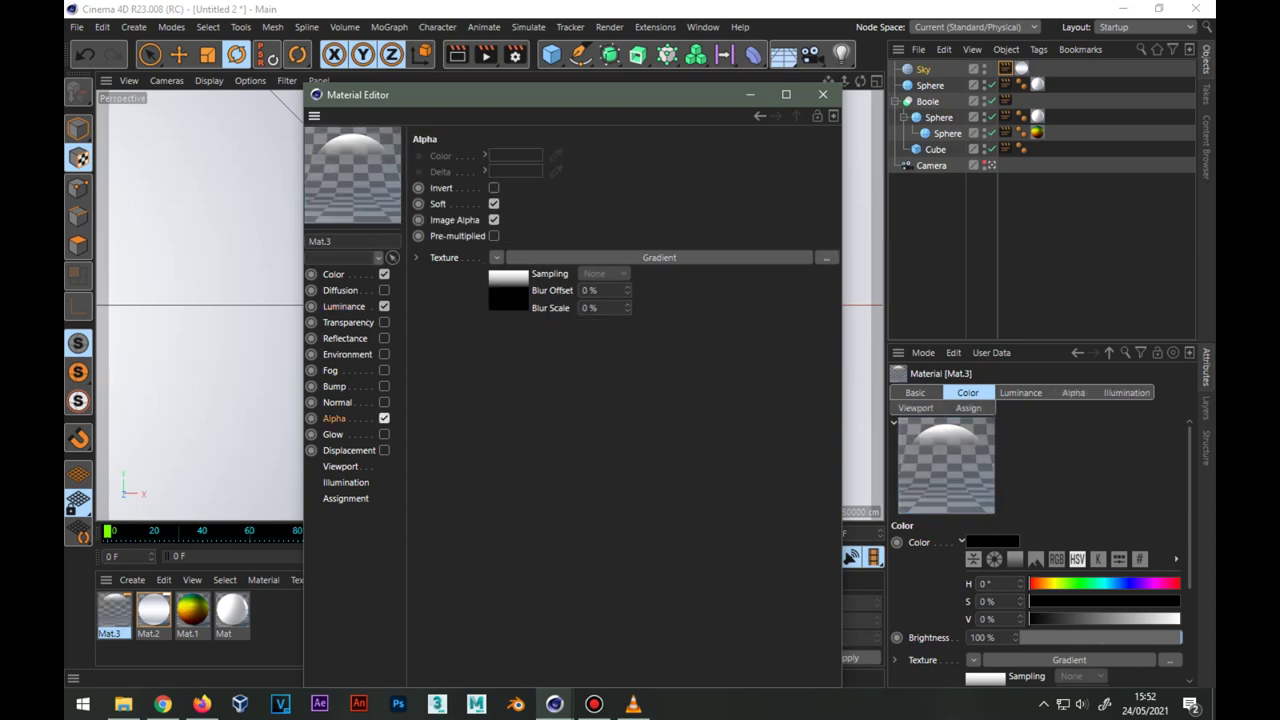
{"action": "left_click", "coordinate": [822, 94]}
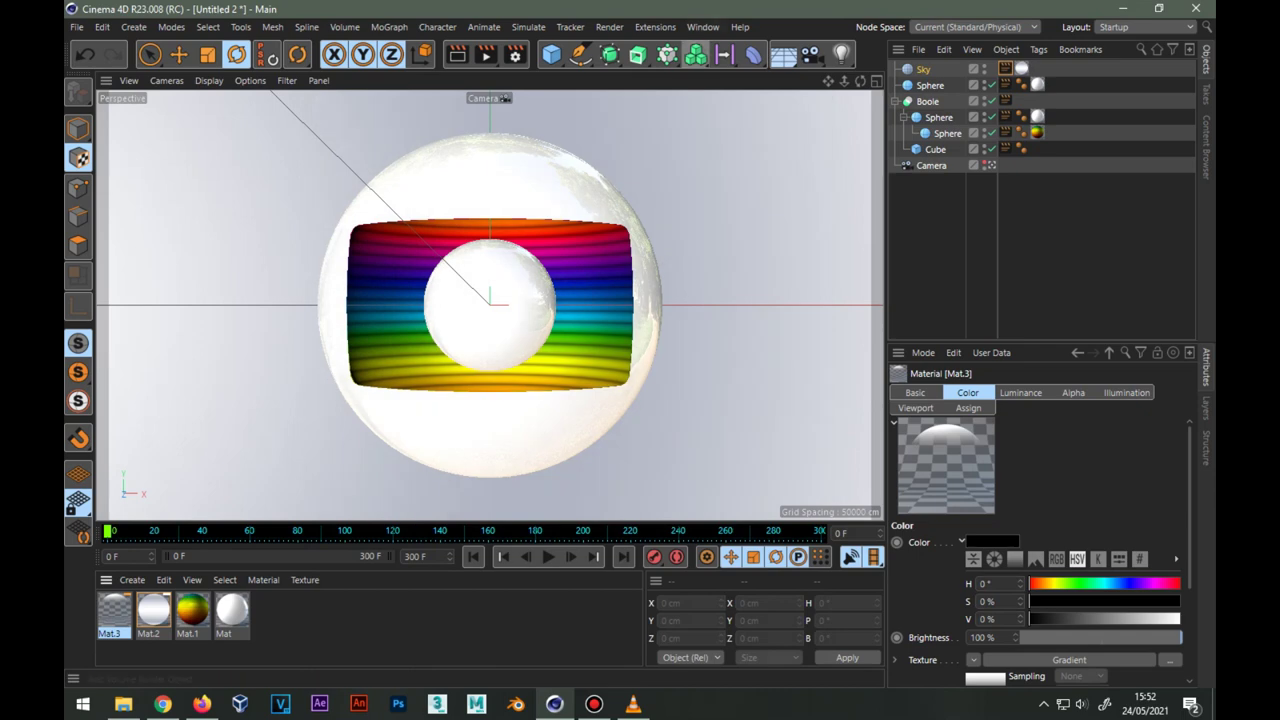
Add a Disc sized 500 cm and raise it to Y 190 cm.
{"action": "left_click", "coordinate": [551, 54]}
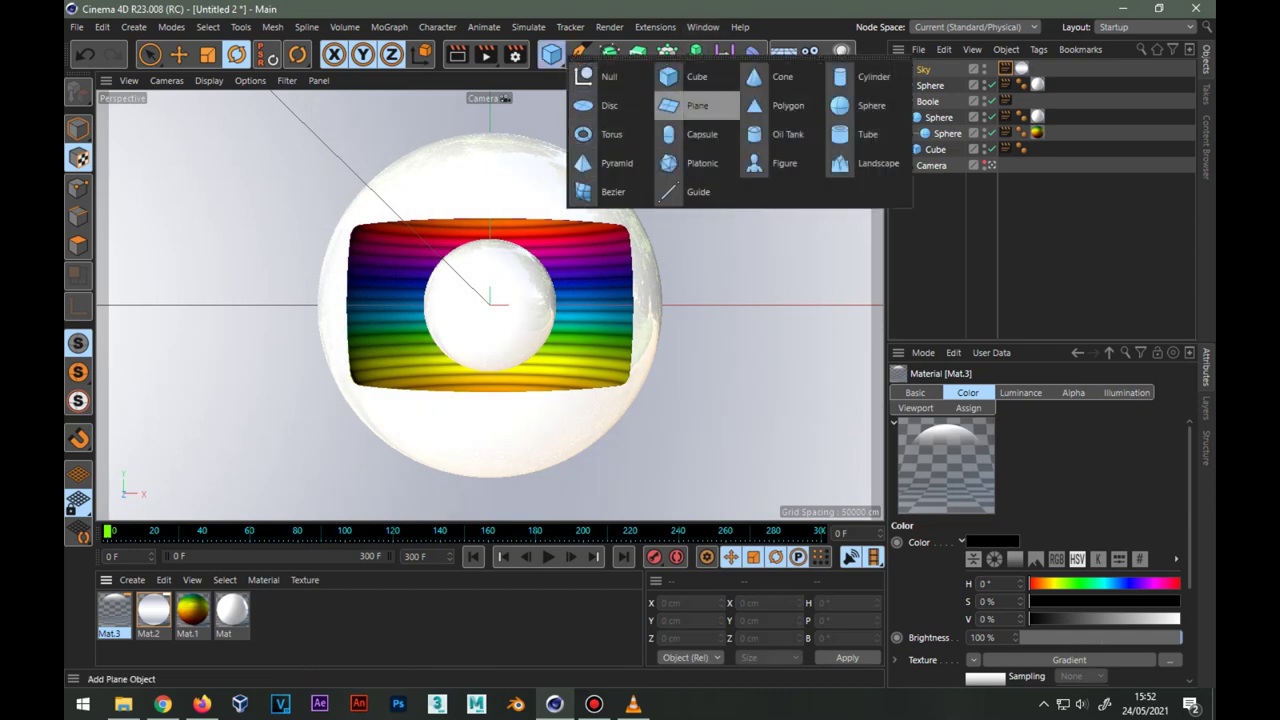
{"action": "left_click", "coordinate": [605, 105]}
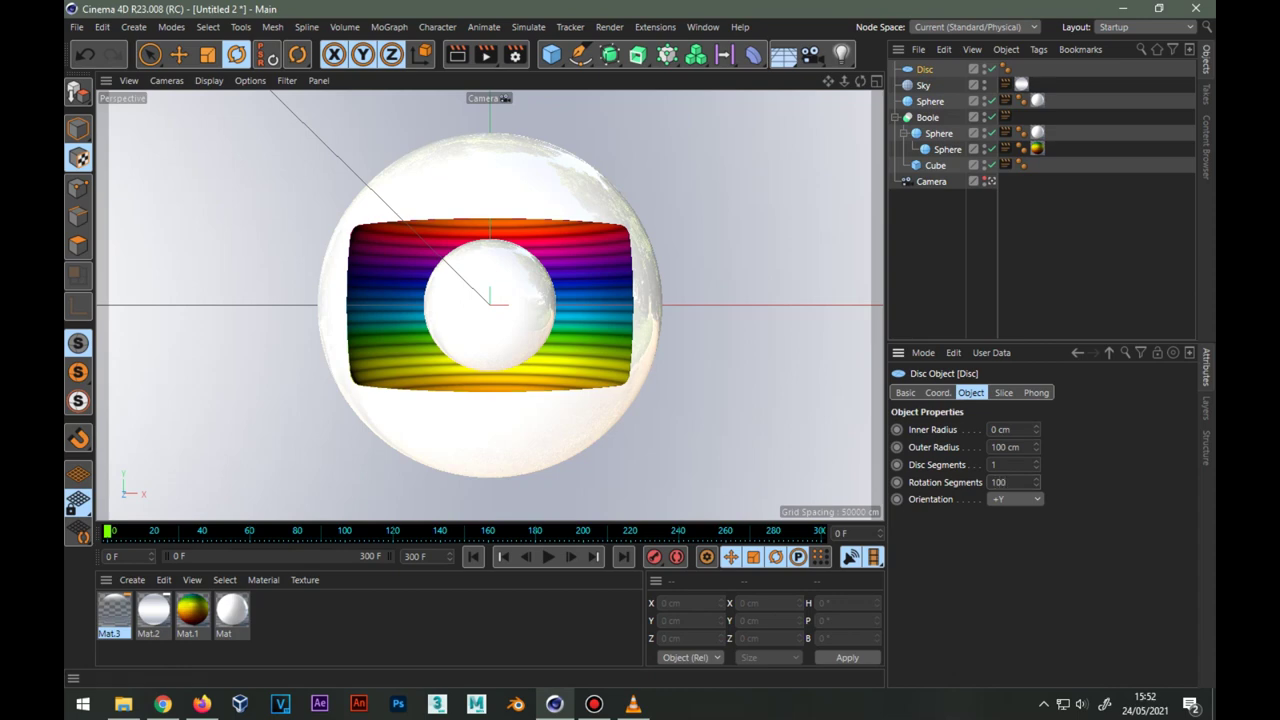
{"action": "left_click", "coordinate": [78, 128]}
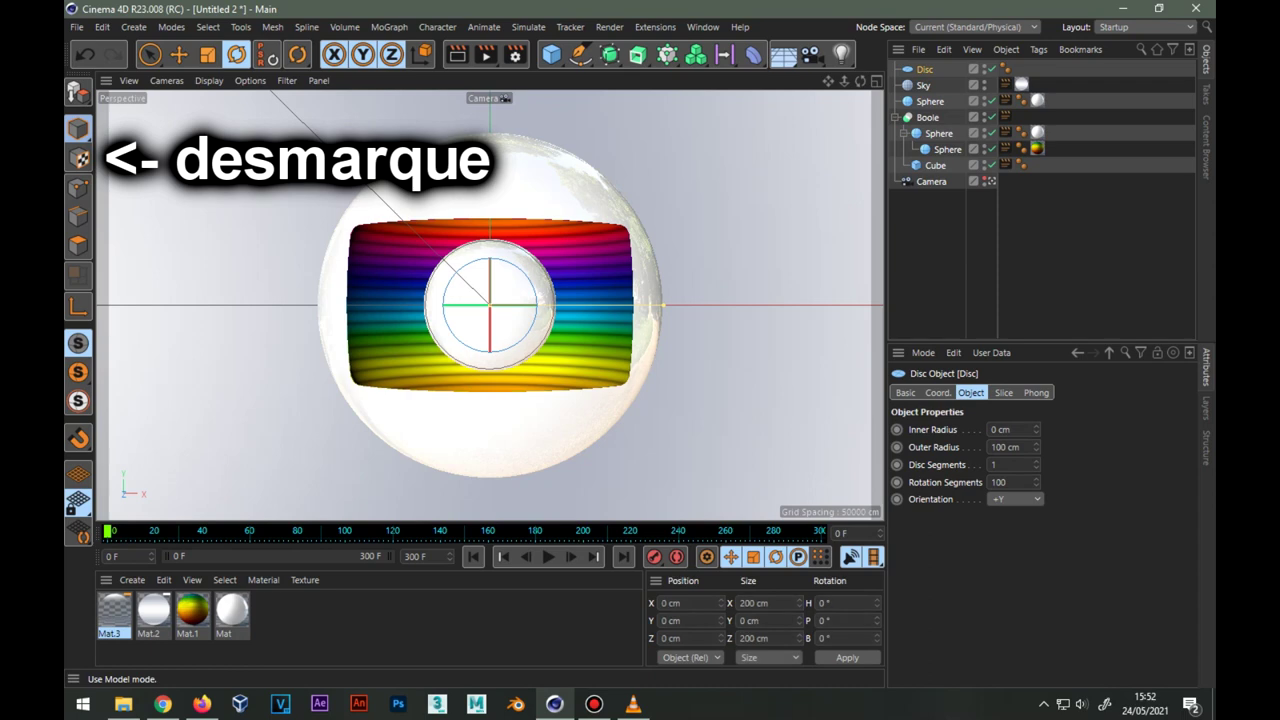
{"action": "double_click", "coordinate": [754, 603]}
{"action": "type", "text": "500"}
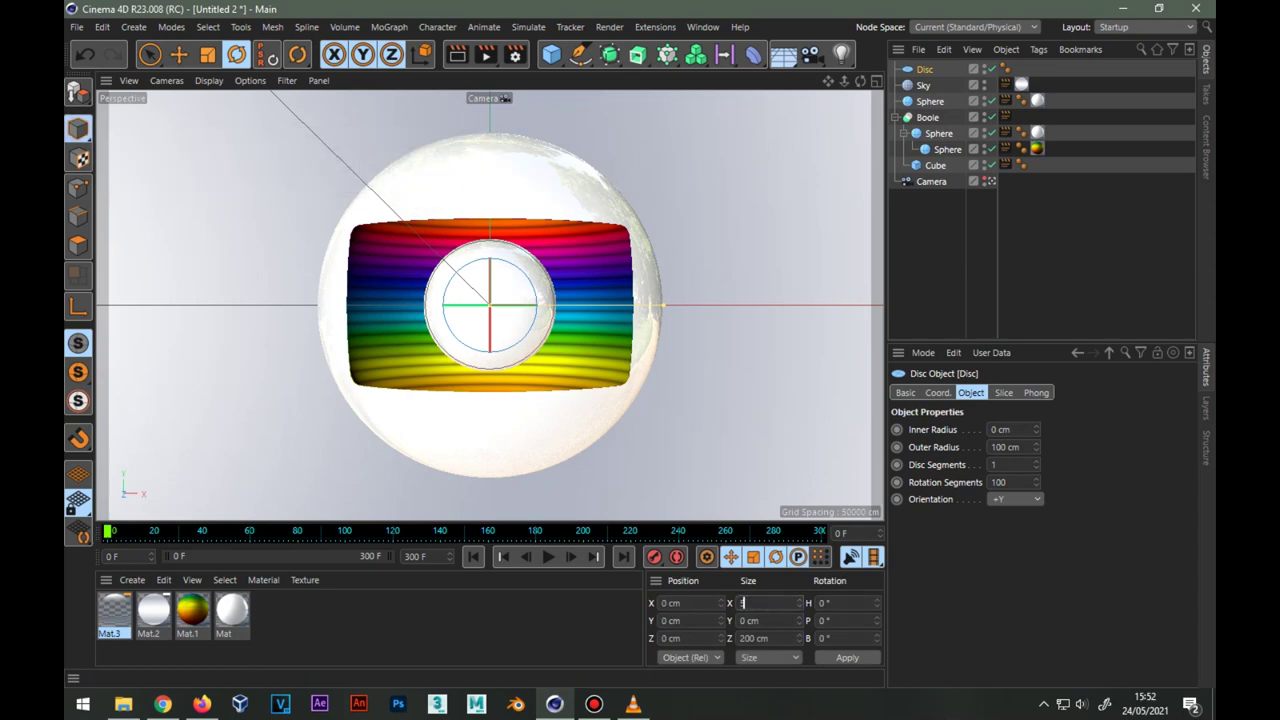
{"action": "key", "text": "Return"}
{"action": "double_click", "coordinate": [670, 620]}
{"action": "type", "text": "190"}
{"action": "key", "text": "Return"}
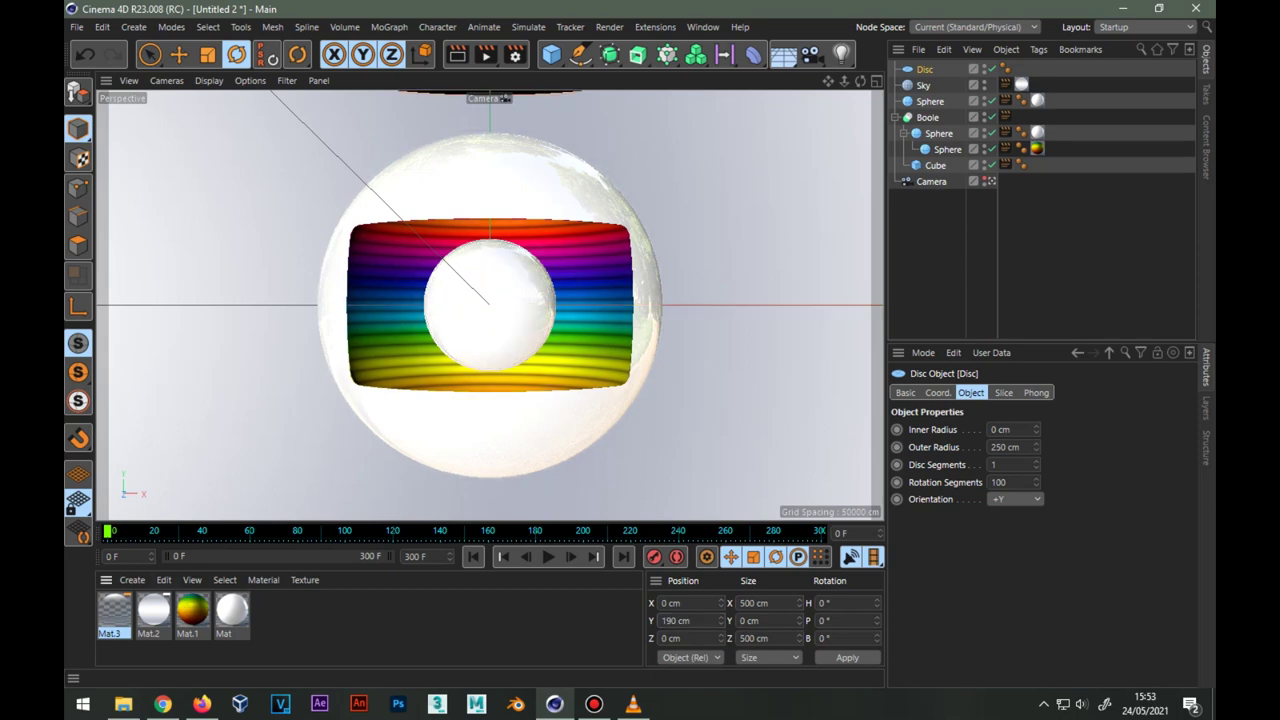
Apply Mat.3 to the disc, uncheck Seen by Camera in a Compositing tag, and preview-render.
{"action": "left_click_drag", "start_coordinate": [114, 610], "coordinate": [930, 69]}
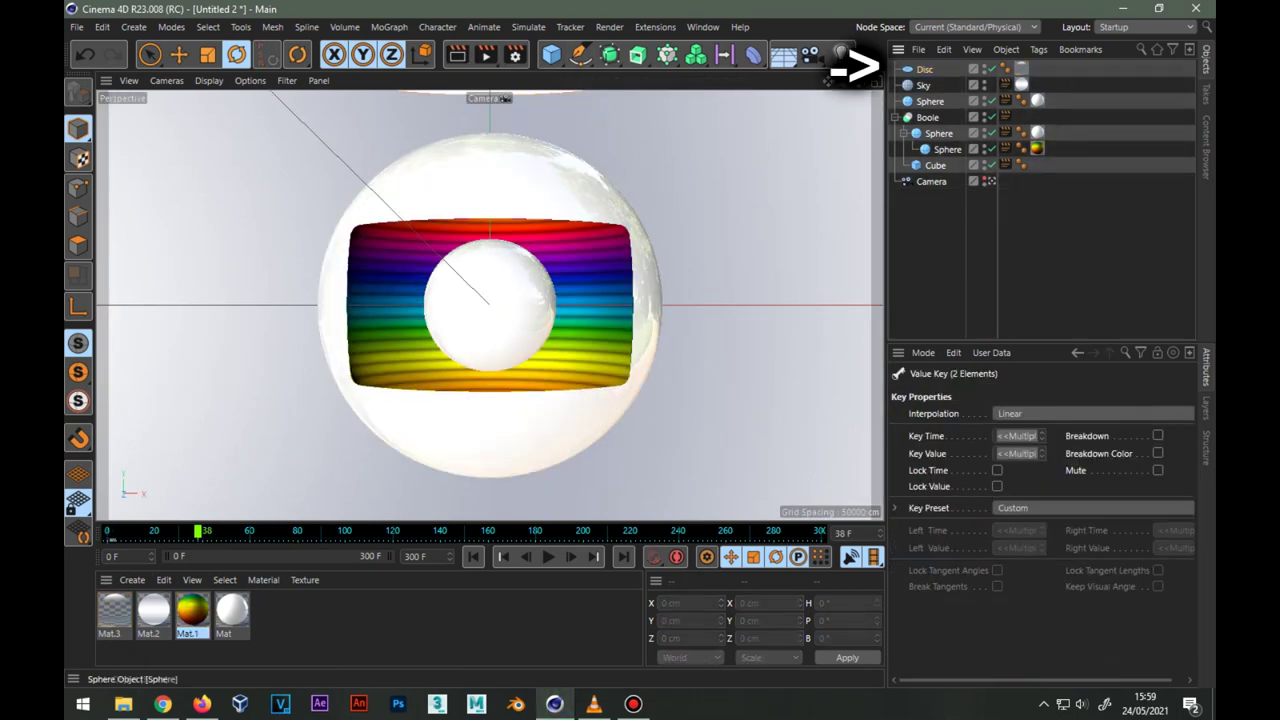
{"action": "right_click", "coordinate": [928, 69]}
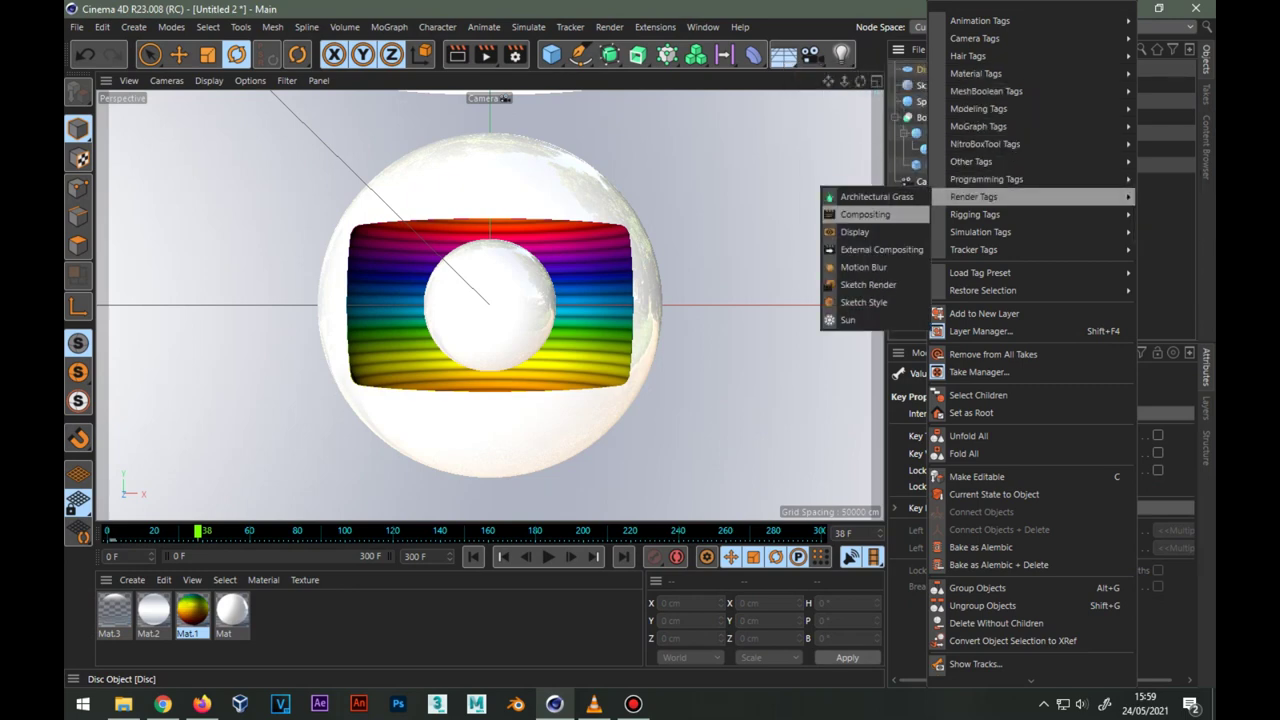
{"action": "left_click", "coordinate": [860, 215]}
{"action": "left_click", "coordinate": [983, 497]}
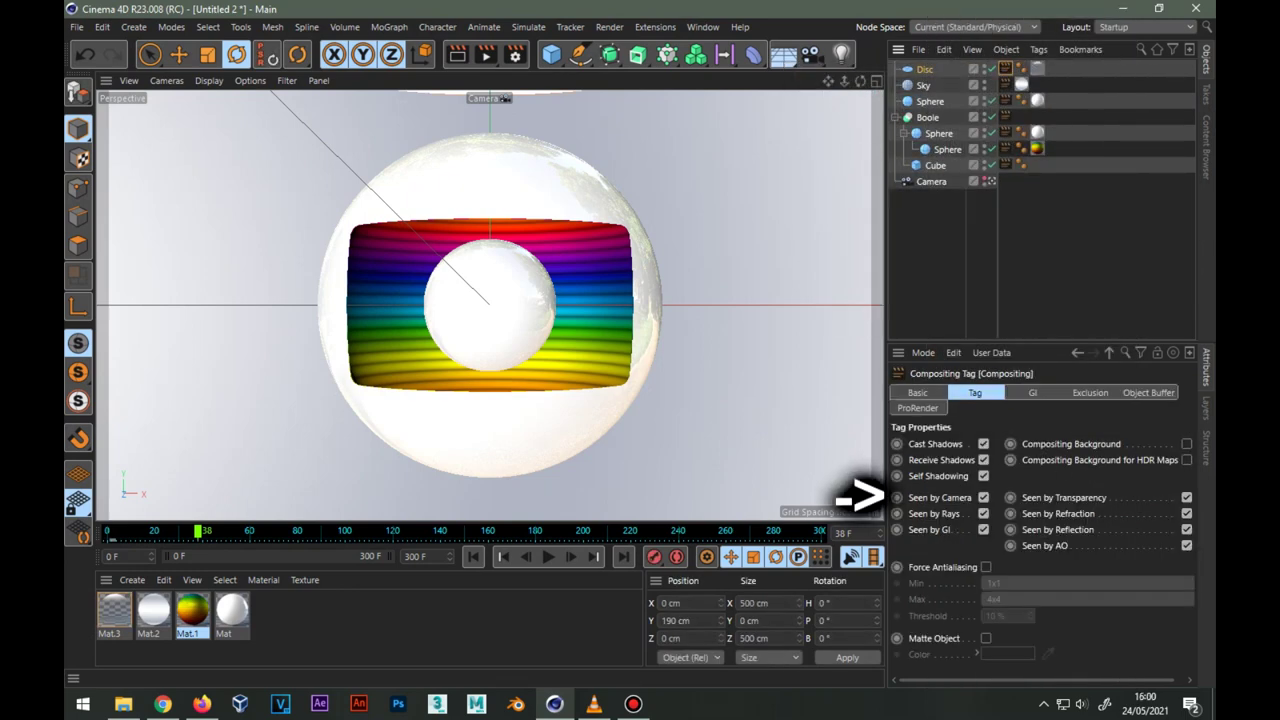
{"action": "left_click", "coordinate": [457, 55]}
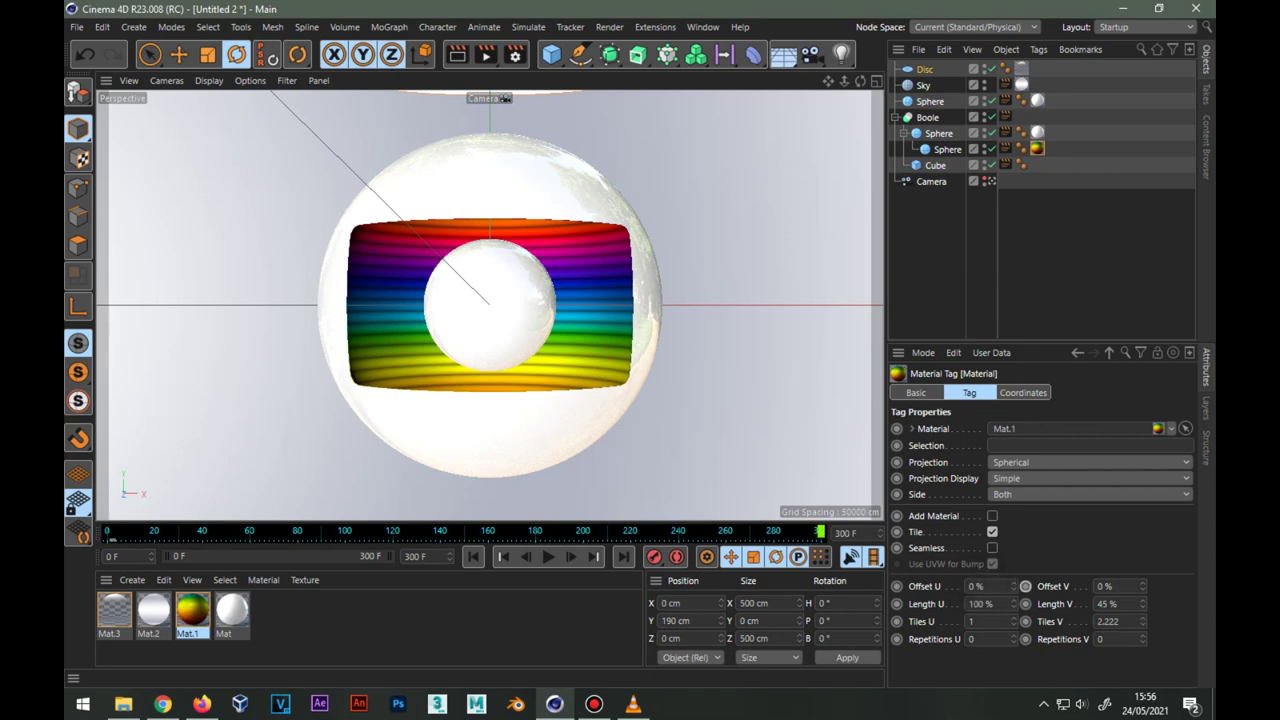
Keyframe Mat.1's Offset V at 720% on frame 0 and -720% at the end.
{"action": "left_click", "coordinate": [1025, 586], "text": "ctrl"}
{"action": "key", "text": "shift+f"}
{"action": "left_click", "coordinate": [1104, 586]}
{"action": "type", "text": "-"}
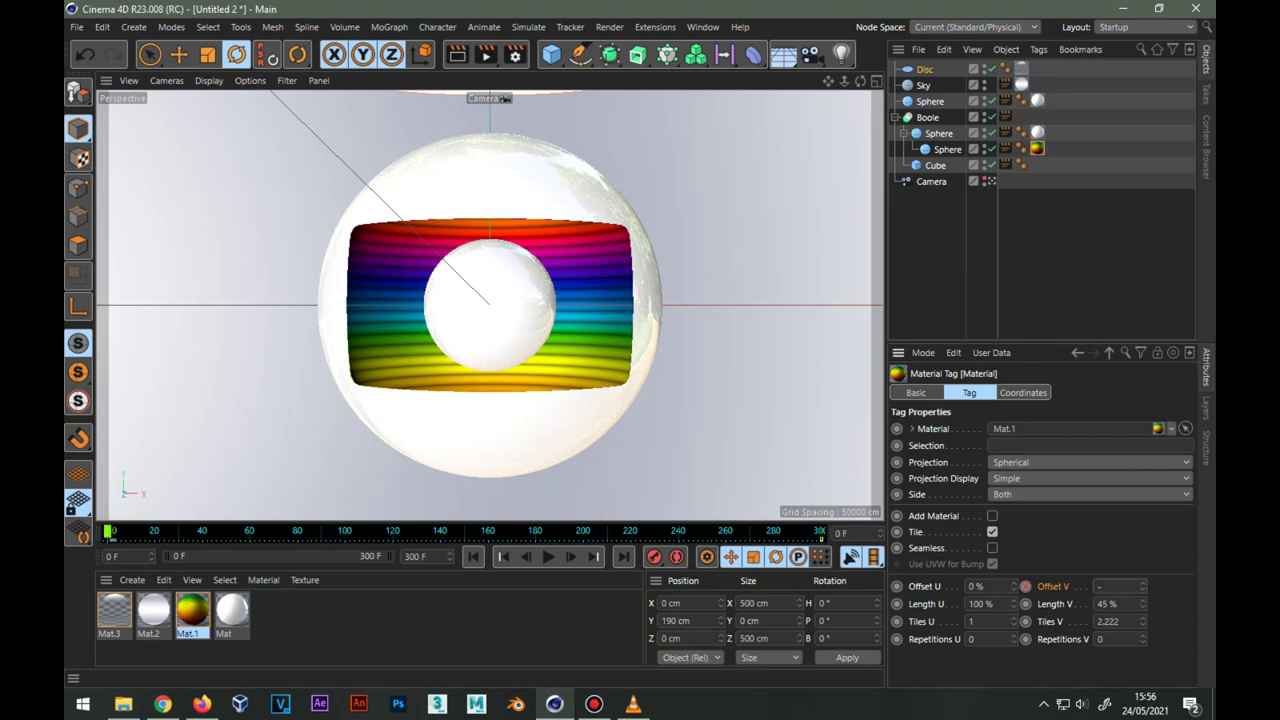
{"action": "key", "text": "Return"}
{"action": "left_click", "coordinate": [1104, 586]}
{"action": "type", "text": "720"}
{"action": "key", "text": "F8"}
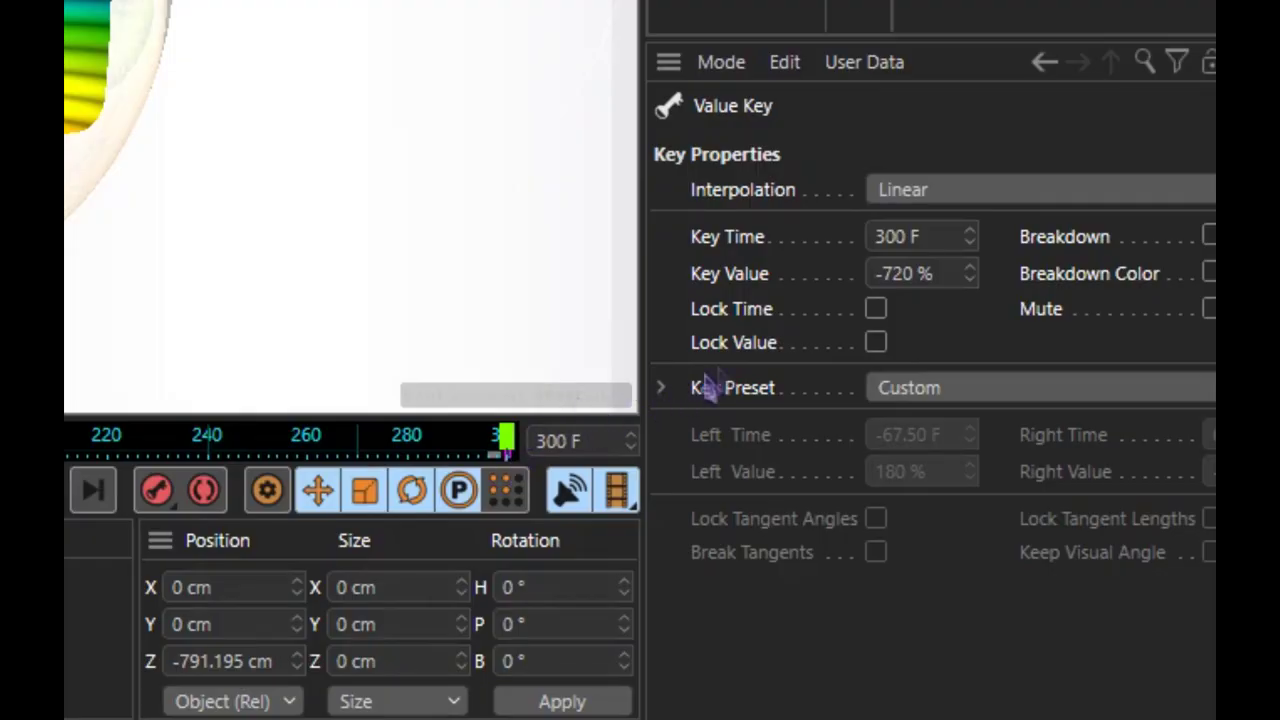
Move the last Offset V key to frame 301.
{"action": "left_click", "coordinate": [950, 234]}
{"action": "type", "text": "301"}
{"action": "key", "text": "Return"}
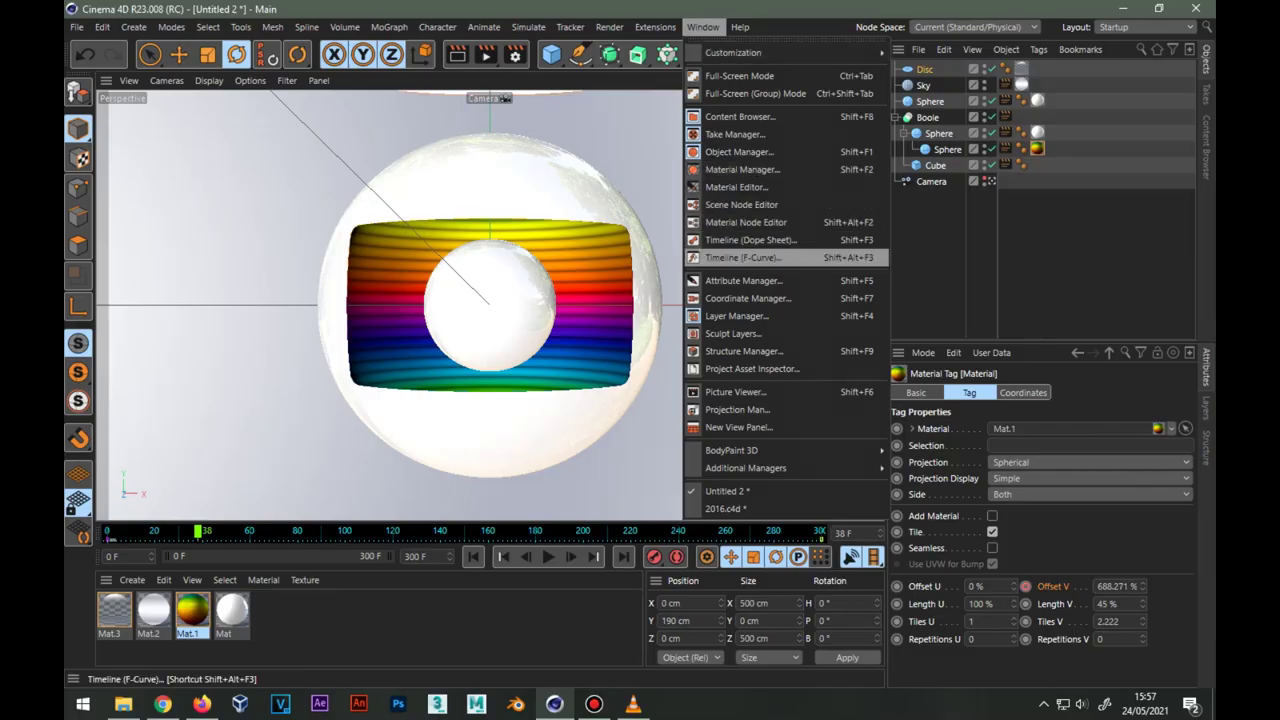
Set both Mat.1 Offset V keys to Linear interpolation in the F-Curve timeline.
{"action": "left_click", "coordinate": [745, 257]}
{"action": "left_click_drag", "start_coordinate": [700, 232], "coordinate": [435, 118]}
{"action": "scroll", "coordinate": [626, 370], "scroll_direction": "down", "scroll_amount": 2}
{"action": "scroll", "coordinate": [626, 370], "scroll_direction": "down", "scroll_amount": 2}
{"action": "scroll", "coordinate": [626, 370], "scroll_direction": "down", "scroll_amount": 2}
{"action": "scroll", "coordinate": [626, 370], "scroll_direction": "down", "scroll_amount": 2}
{"action": "left_click", "coordinate": [238, 229]}
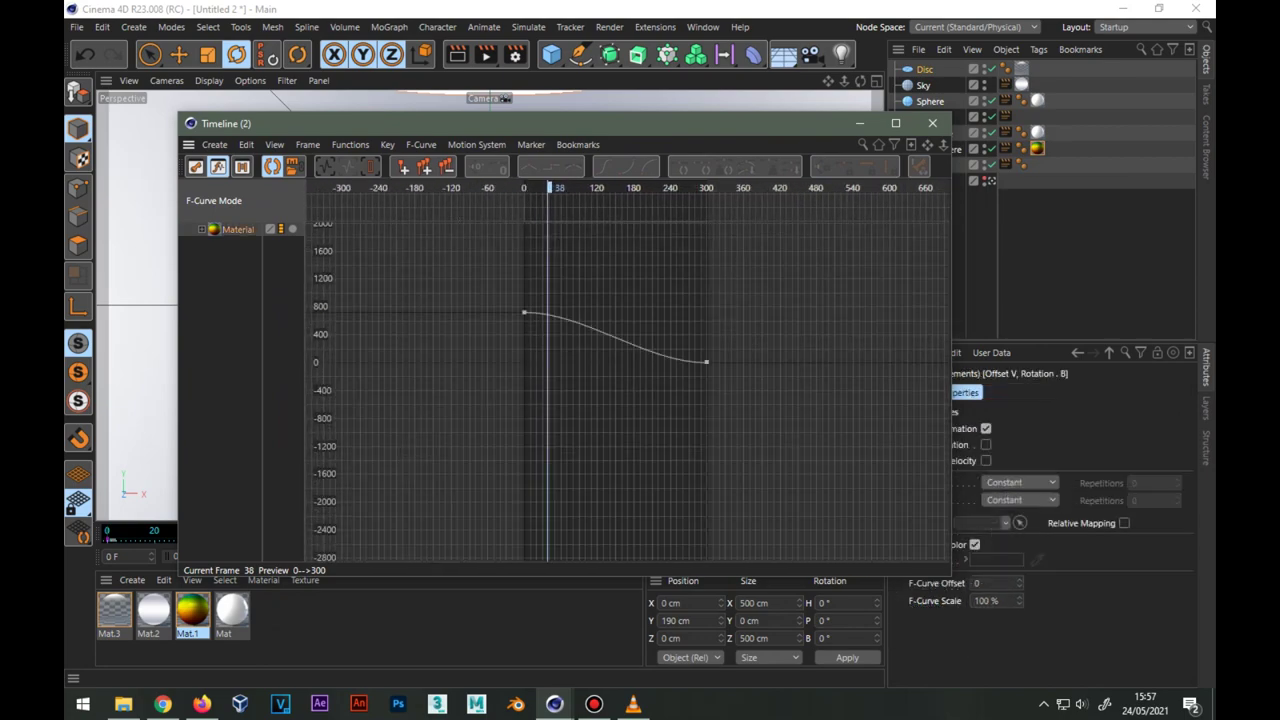
{"action": "left_click_drag", "start_coordinate": [490, 277], "coordinate": [764, 388]}
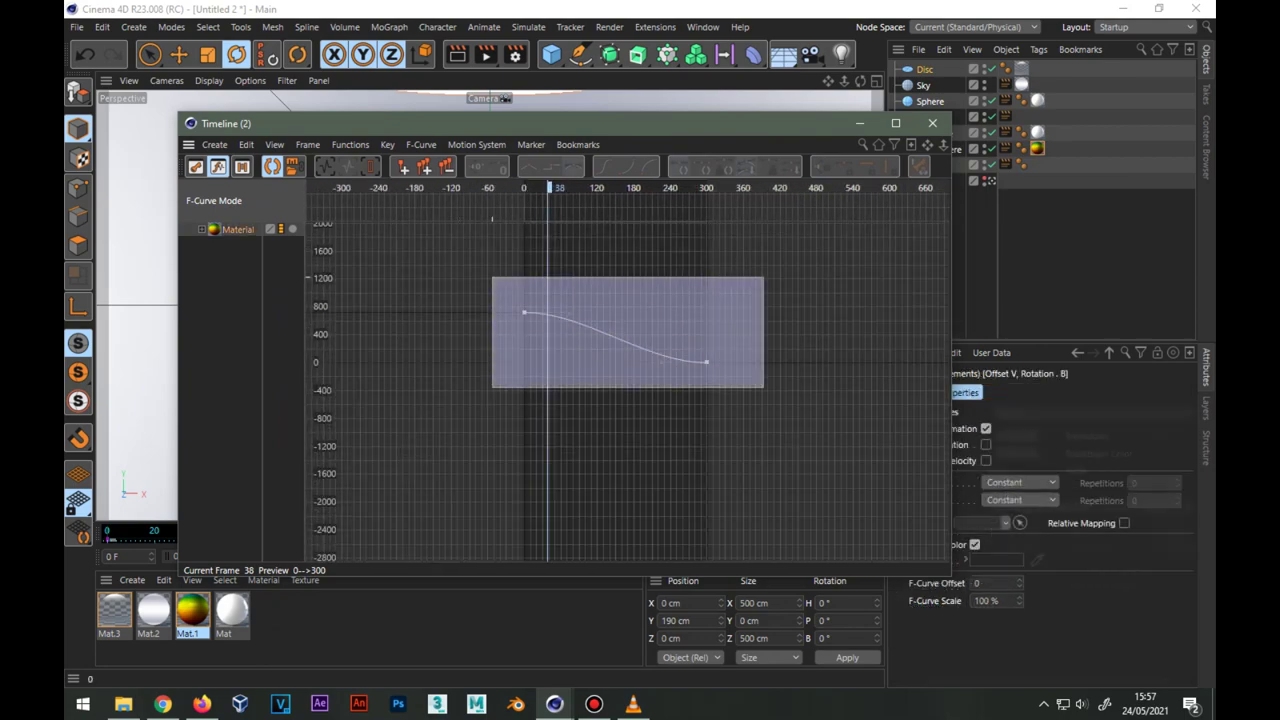
{"action": "left_click", "coordinate": [528, 166]}
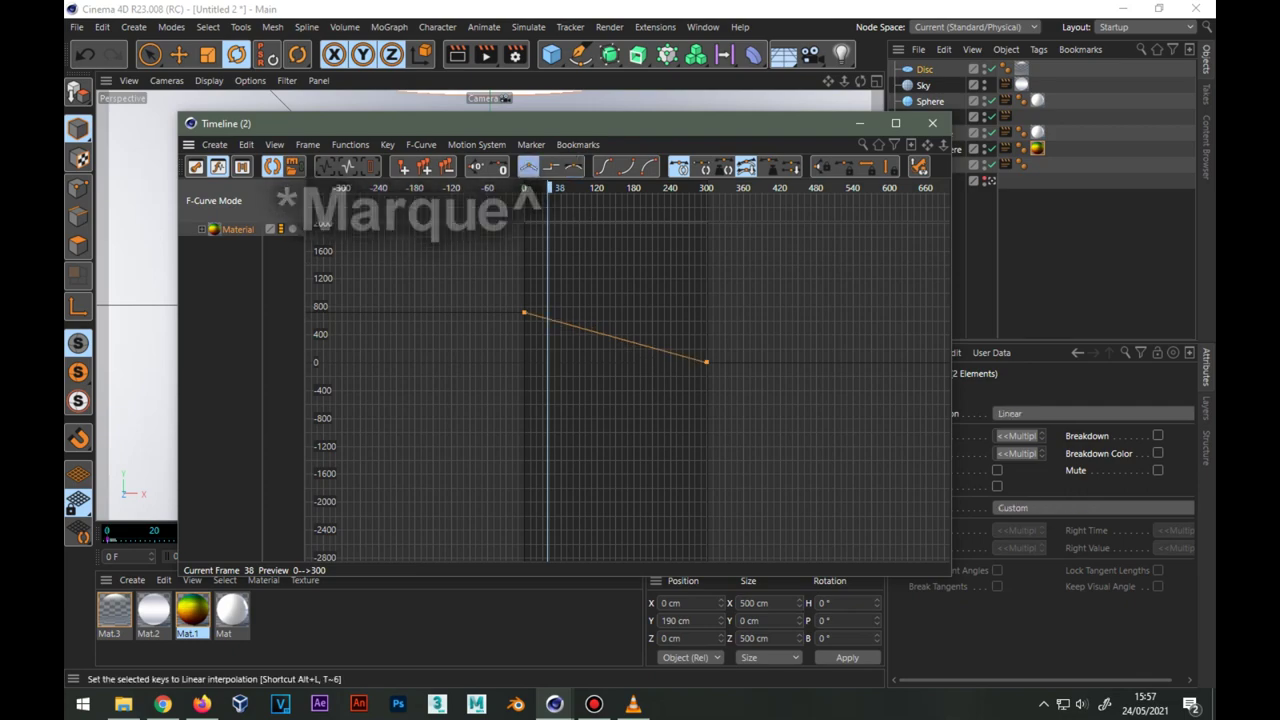
{"action": "left_click", "coordinate": [932, 123]}
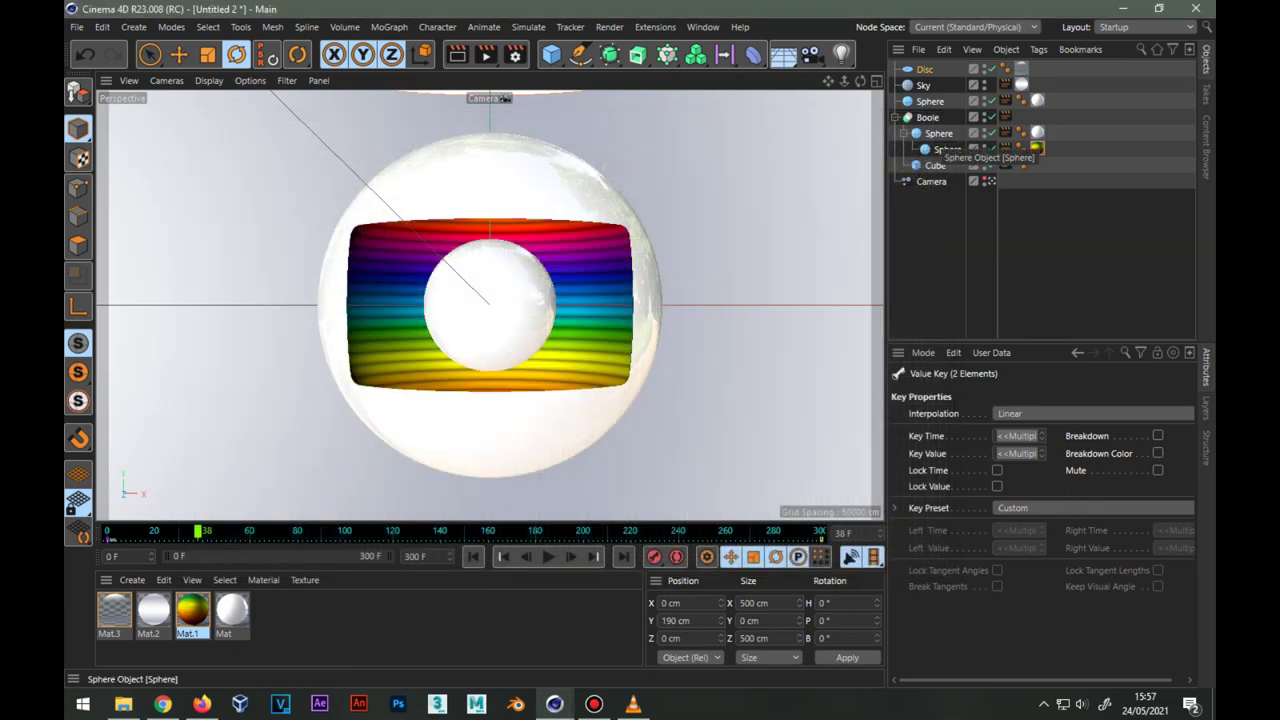
Set the render frame range to All Frames with the HDTV 1080 29.97 preset.
{"action": "left_click", "coordinate": [515, 54]}
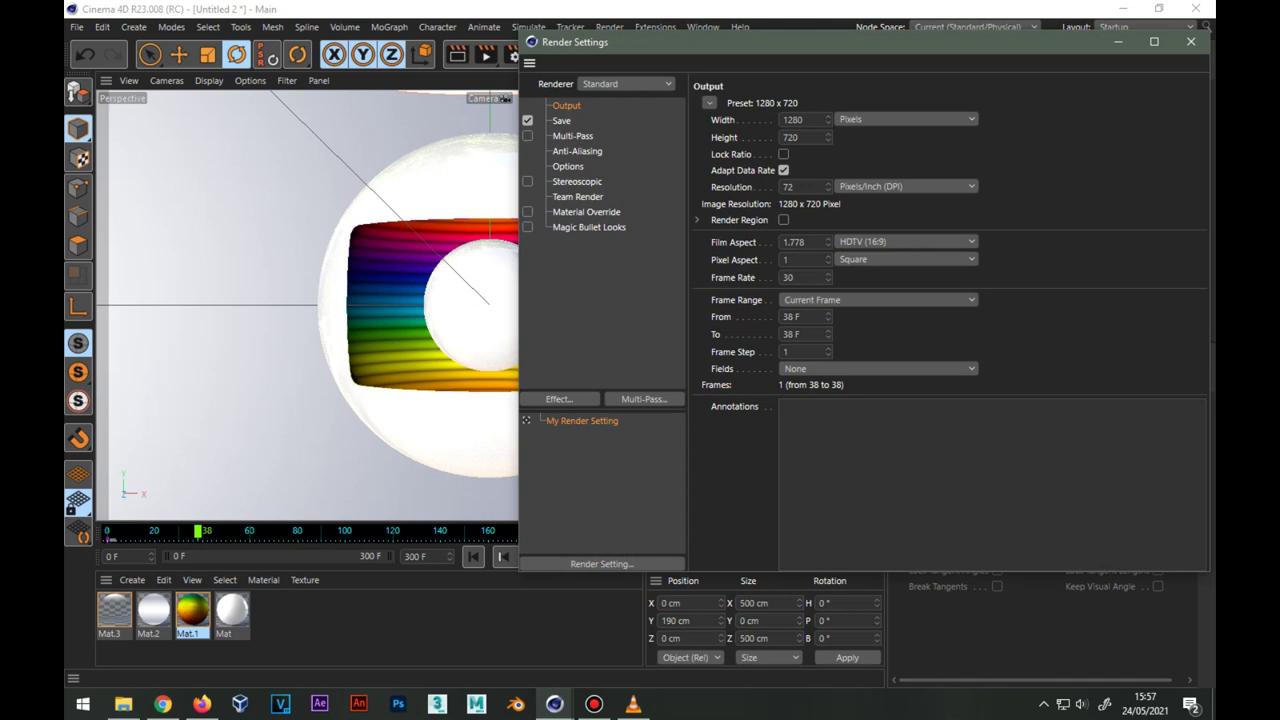
{"action": "left_click", "coordinate": [877, 299]}
{"action": "left_click", "coordinate": [820, 349]}
{"action": "left_click", "coordinate": [709, 103]}
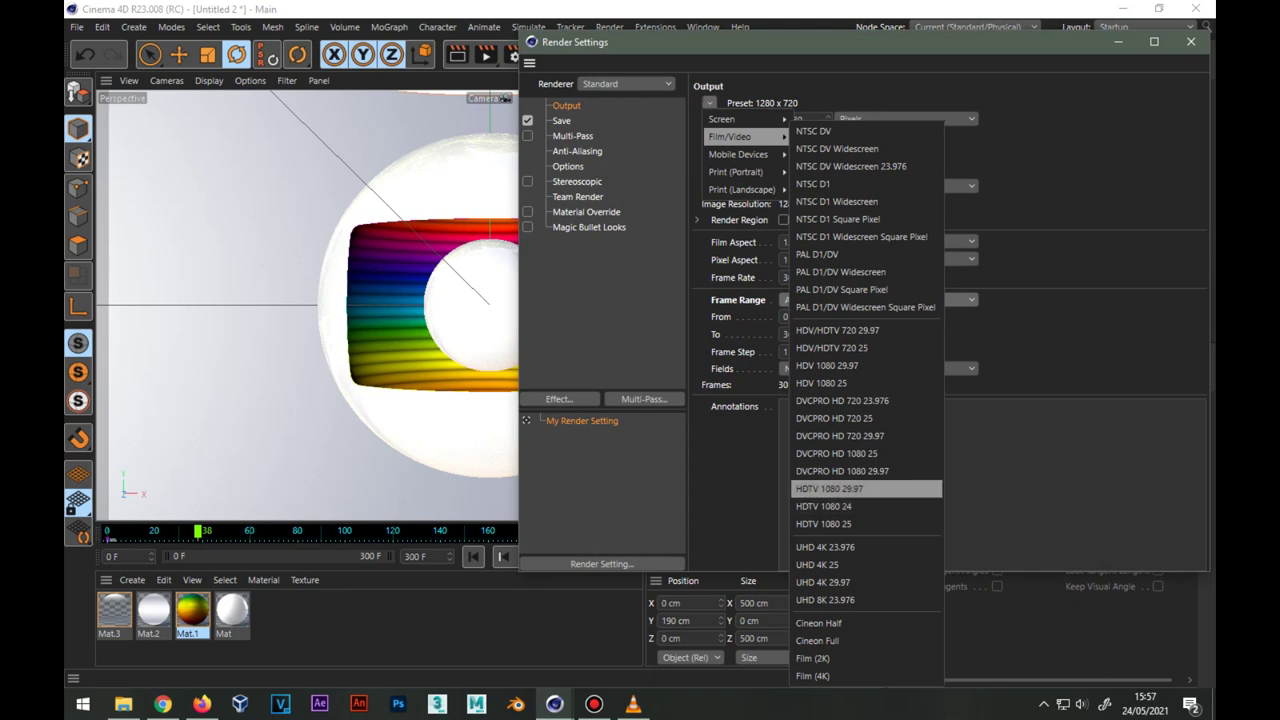
{"action": "left_click", "coordinate": [829, 488]}
Save the render as MP4 to the Globo 2015 output file on the desktop.
{"action": "left_click", "coordinate": [562, 120]}
{"action": "left_click", "coordinate": [1000, 152]}
{"action": "left_click", "coordinate": [850, 527]}
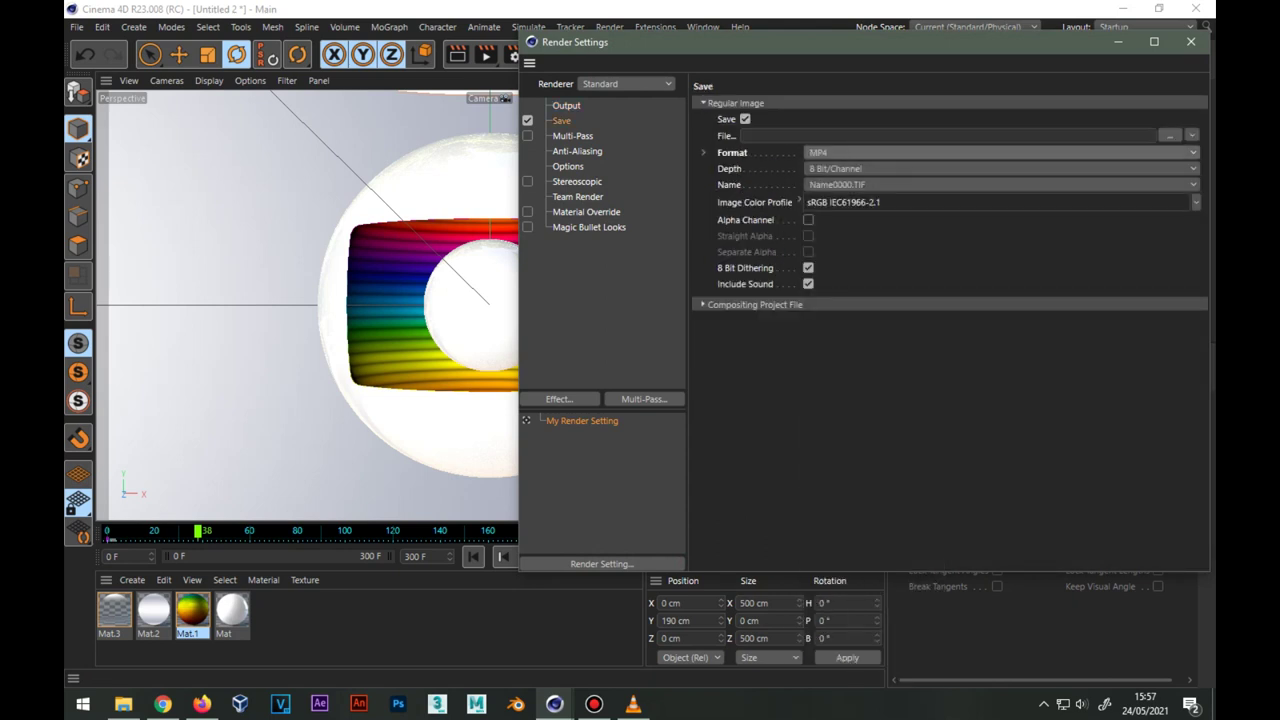
{"action": "left_click", "coordinate": [1170, 134]}
{"action": "key", "text": "Return"}
{"action": "key", "text": "ctrl+b"}
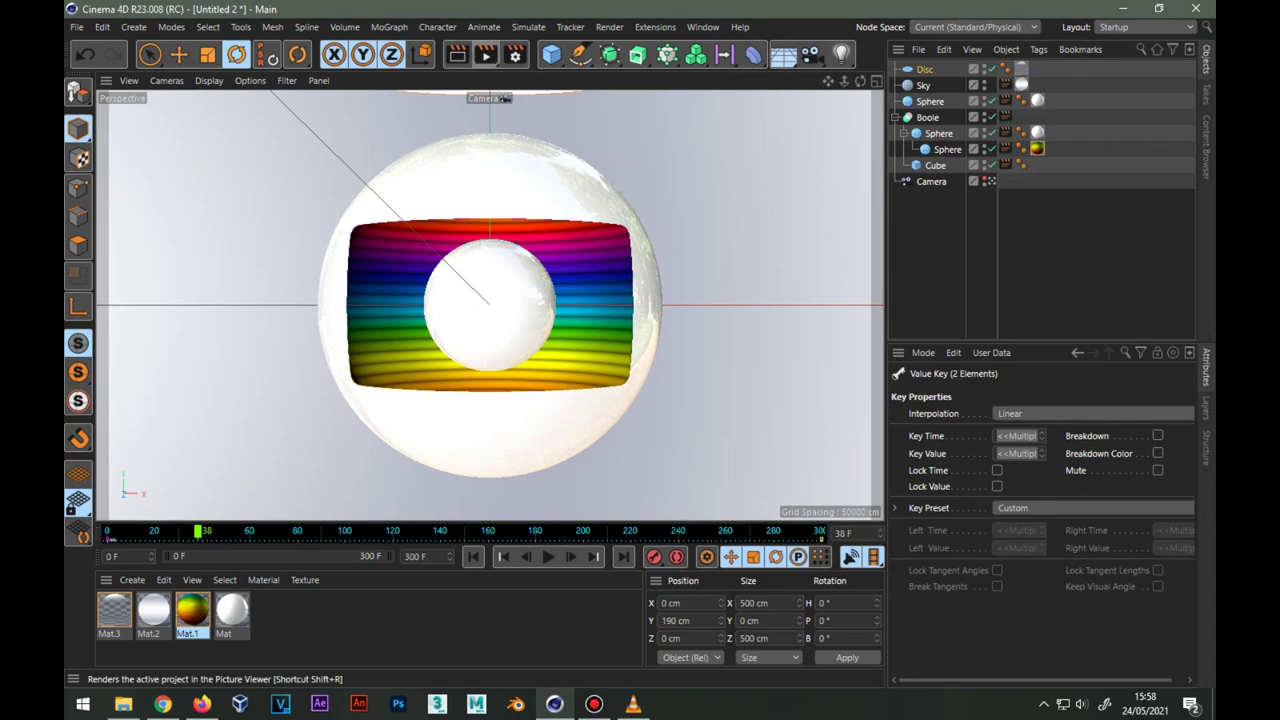
Render all 301 frames of the animation to the Picture Viewer.
{"action": "left_click", "coordinate": [486, 54]}
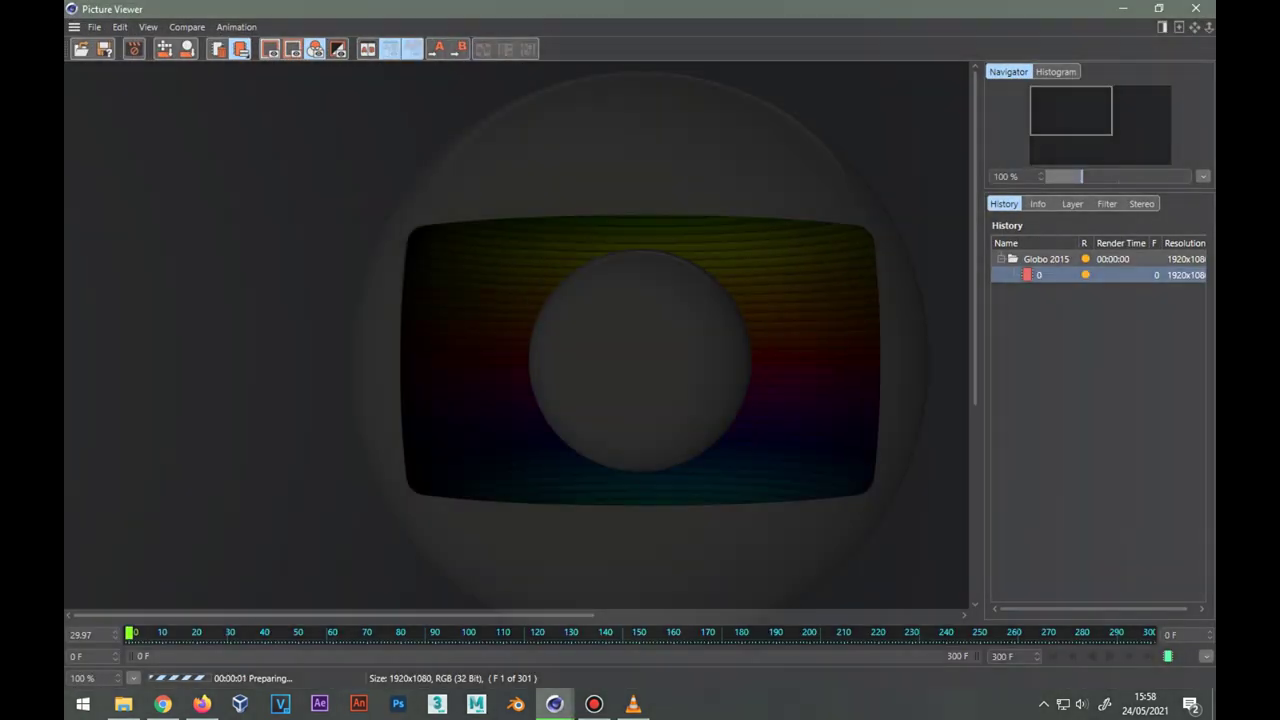